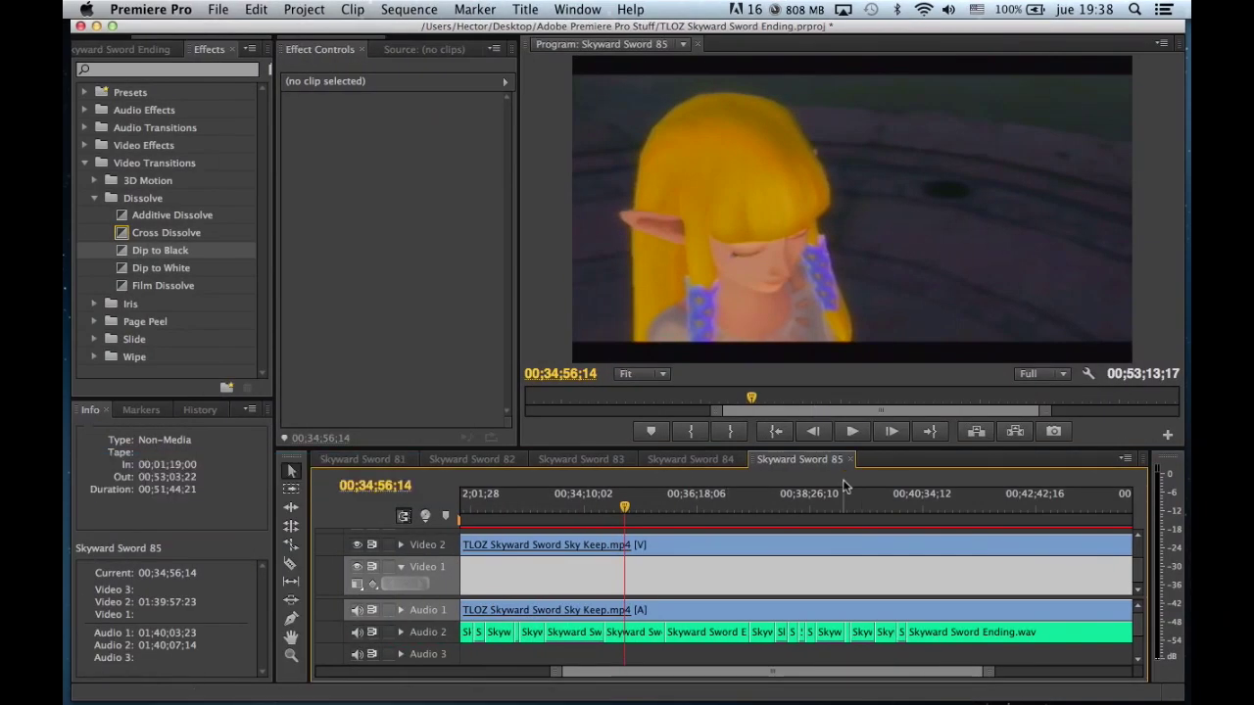
Drag the work area's start handle back to 00;00 at the sequence beginning.
left_click(732, 565)
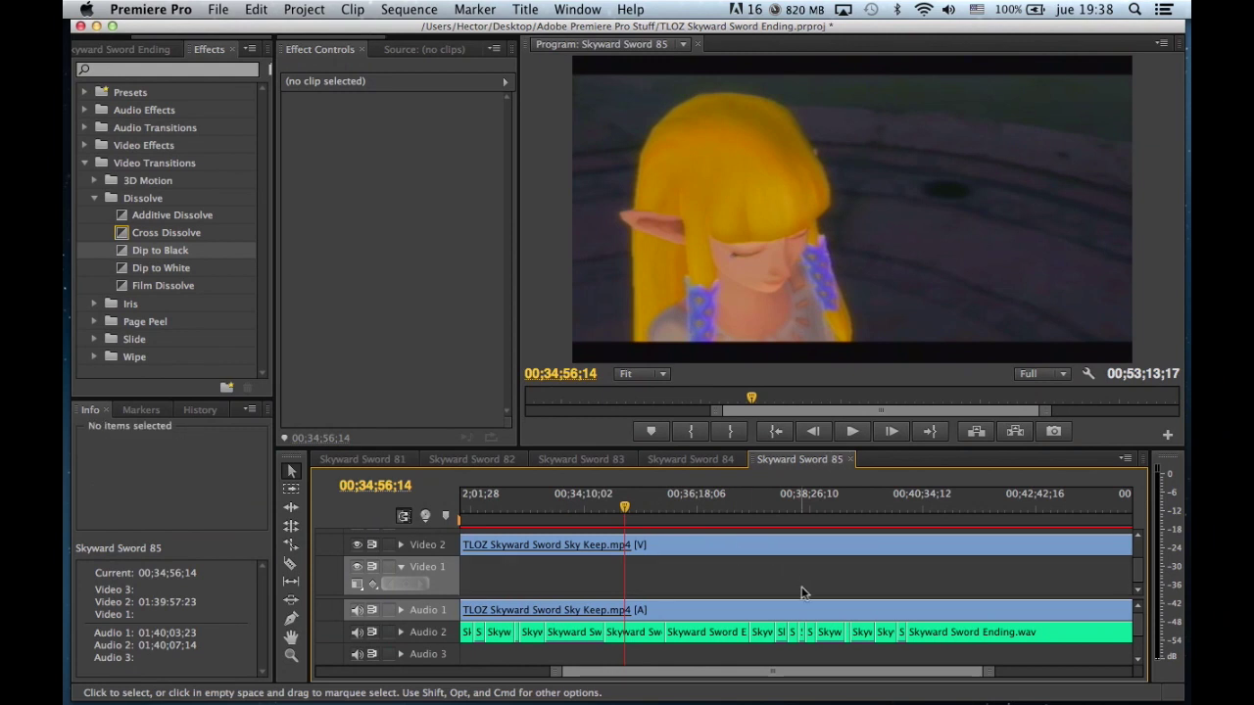
scroll(801, 592, "up", 10)
scroll(802, 592, "down", 10)
scroll(808, 590, "up", 5)
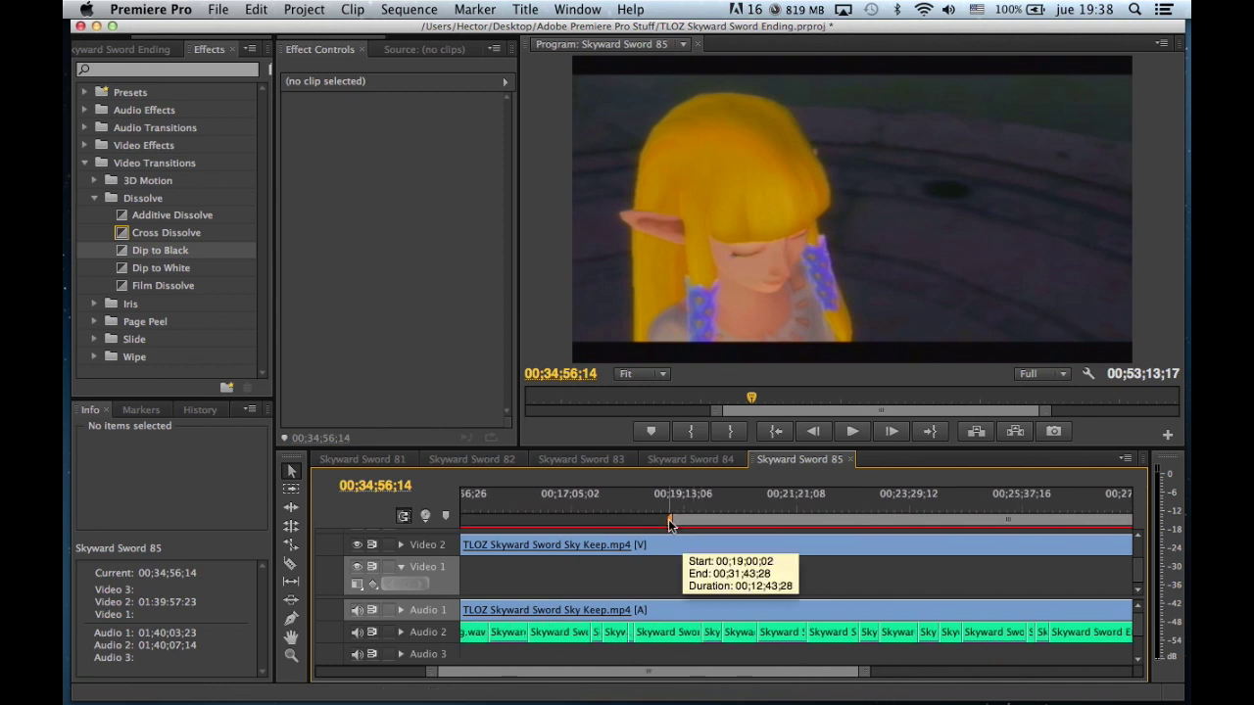
left_click_drag(674, 522, 256, 527)
Extend the work area's end handle out to the end of the Skyward Sword 85 sequence.
scroll(796, 625, "down", 15)
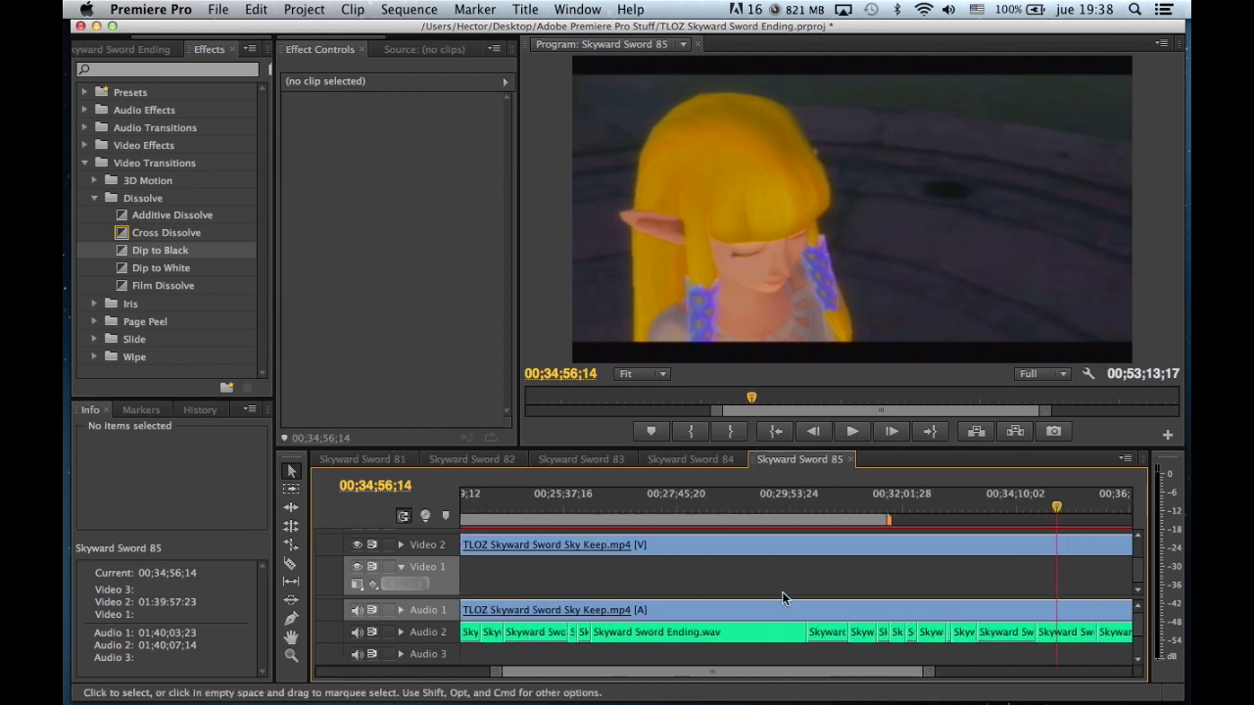
scroll(783, 598, "up", 2)
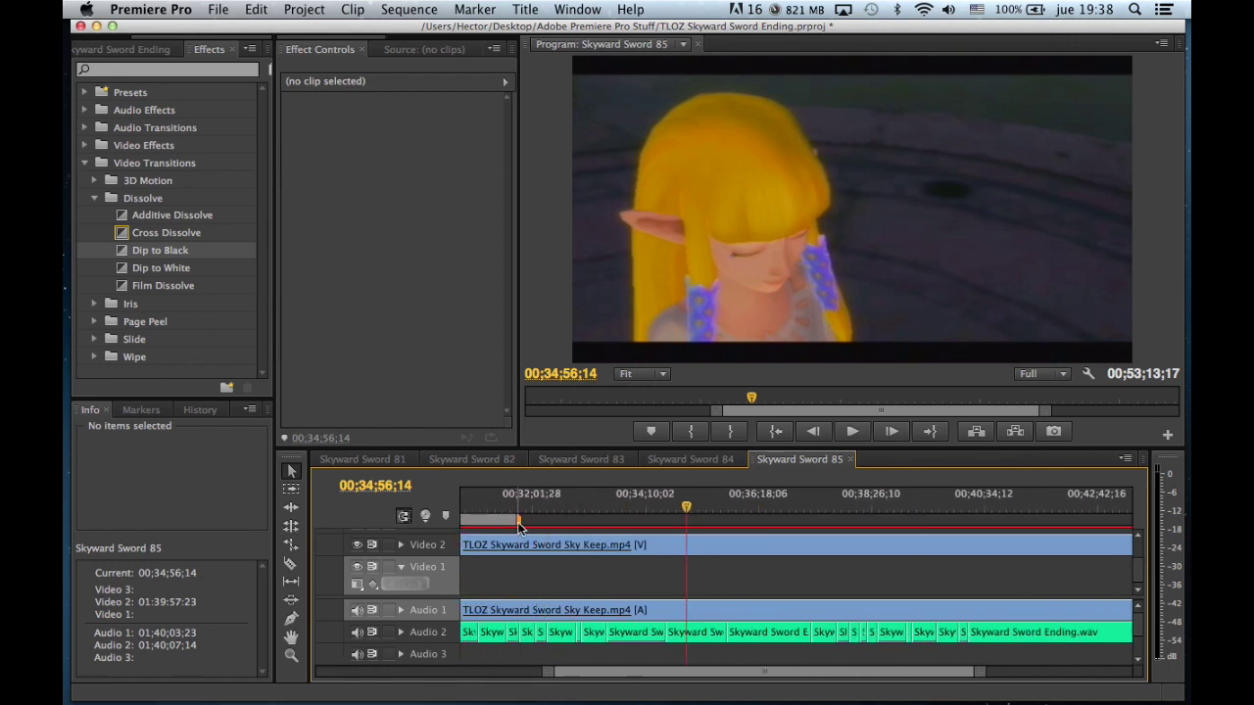
left_click_drag(519, 519, 1026, 526)
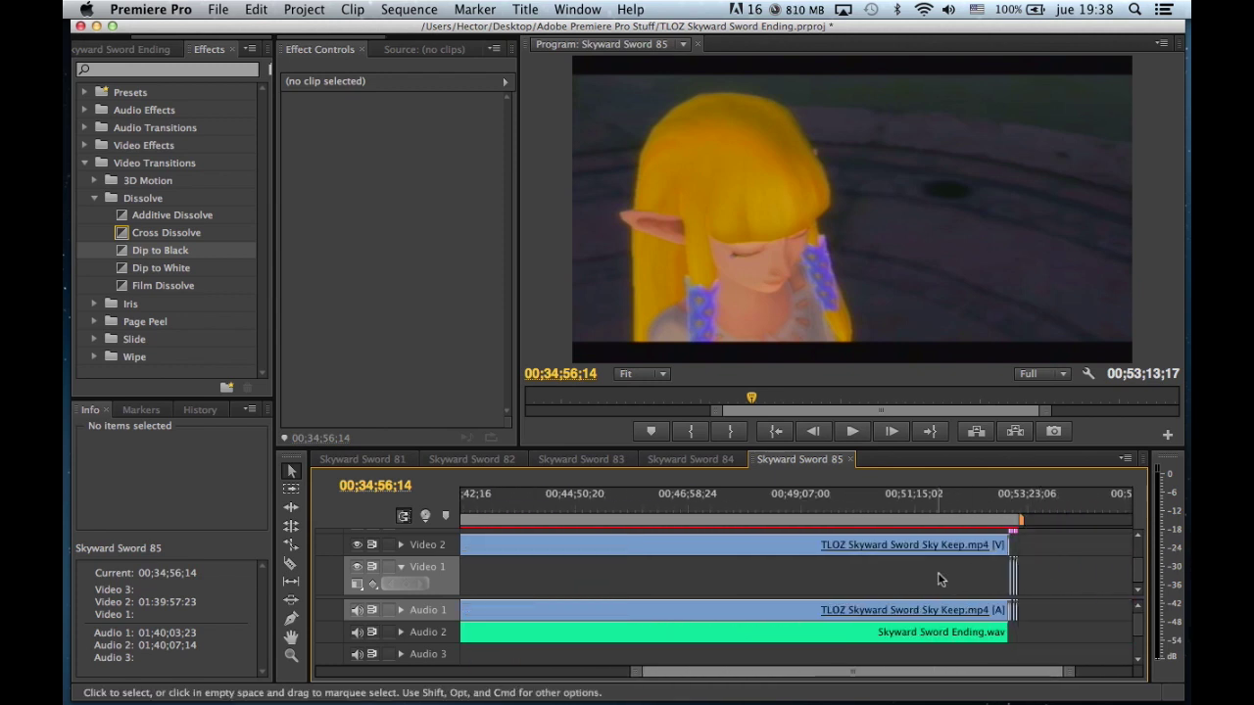
left_click_drag(1006, 673, 691, 679)
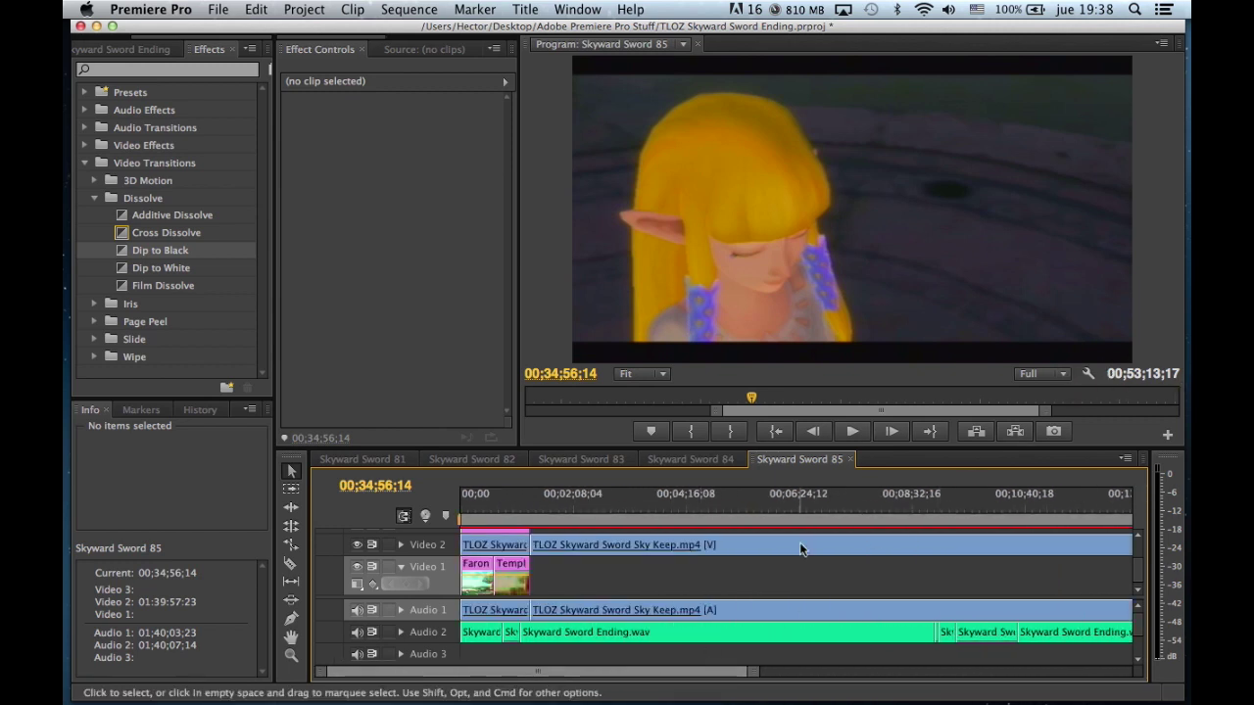
scroll(776, 572, "down", 15)
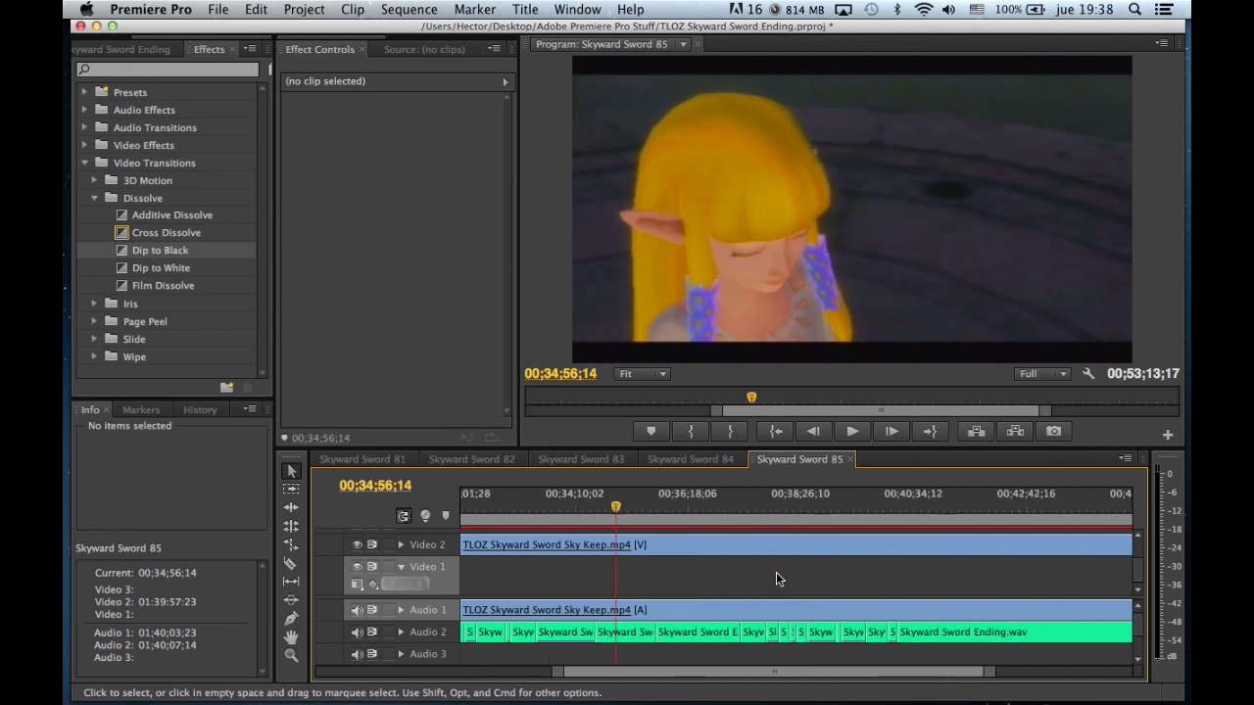
scroll(776, 572, "up", 15)
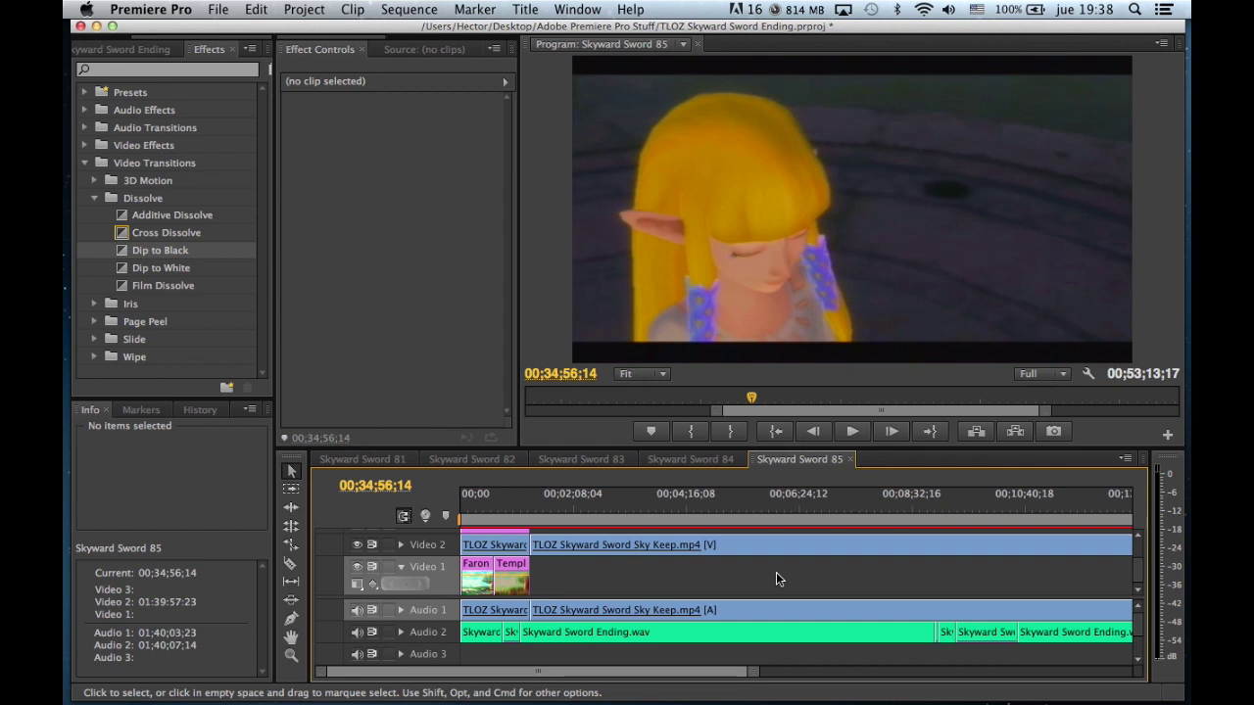
scroll(884, 592, "down", 2)
Scrub the playhead back to 00;00;00;00, then hide Premiere Pro to reveal the Finder Movies folder.
scroll(884, 597, "up", 3)
left_click_drag(537, 510, 890, 551)
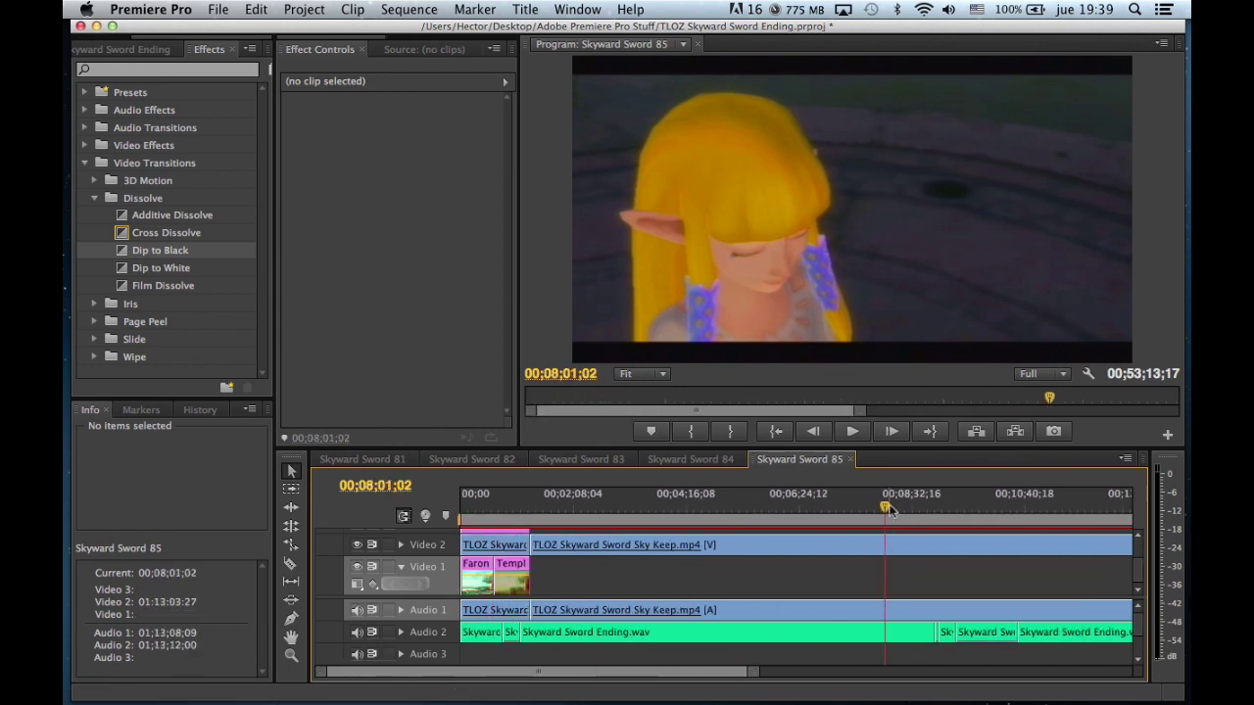
left_click_drag(549, 511, 461, 519)
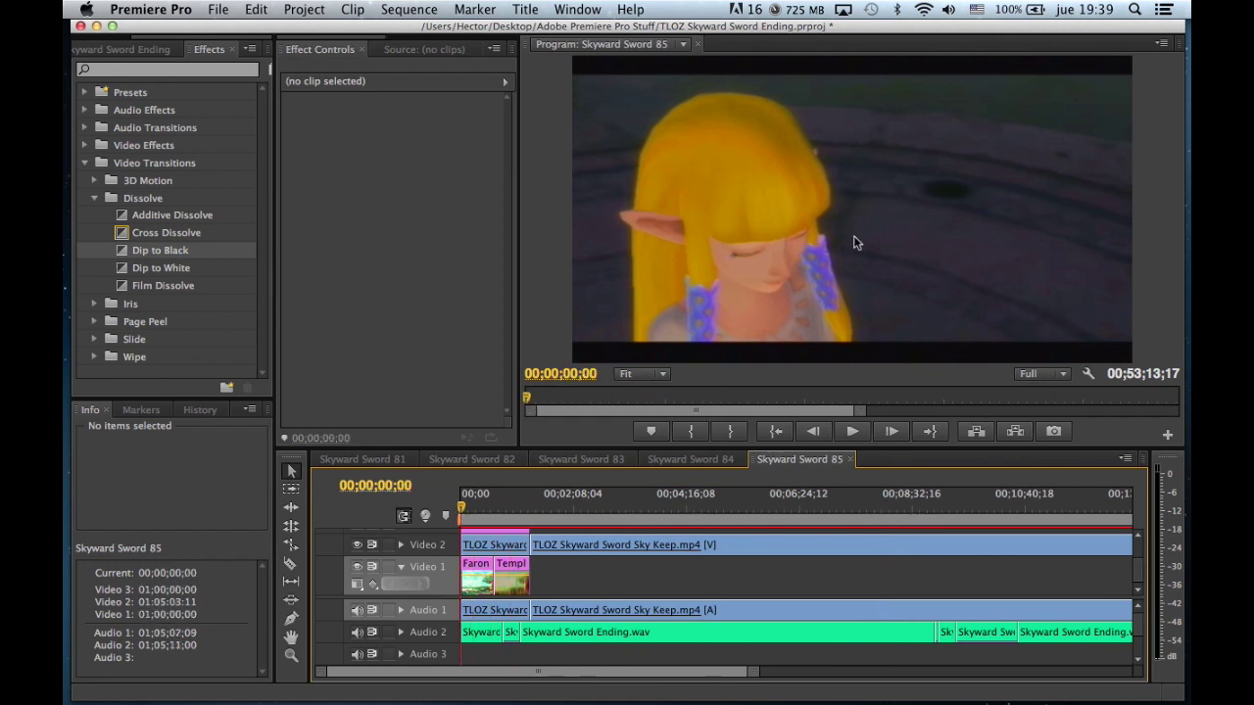
left_click(968, 247)
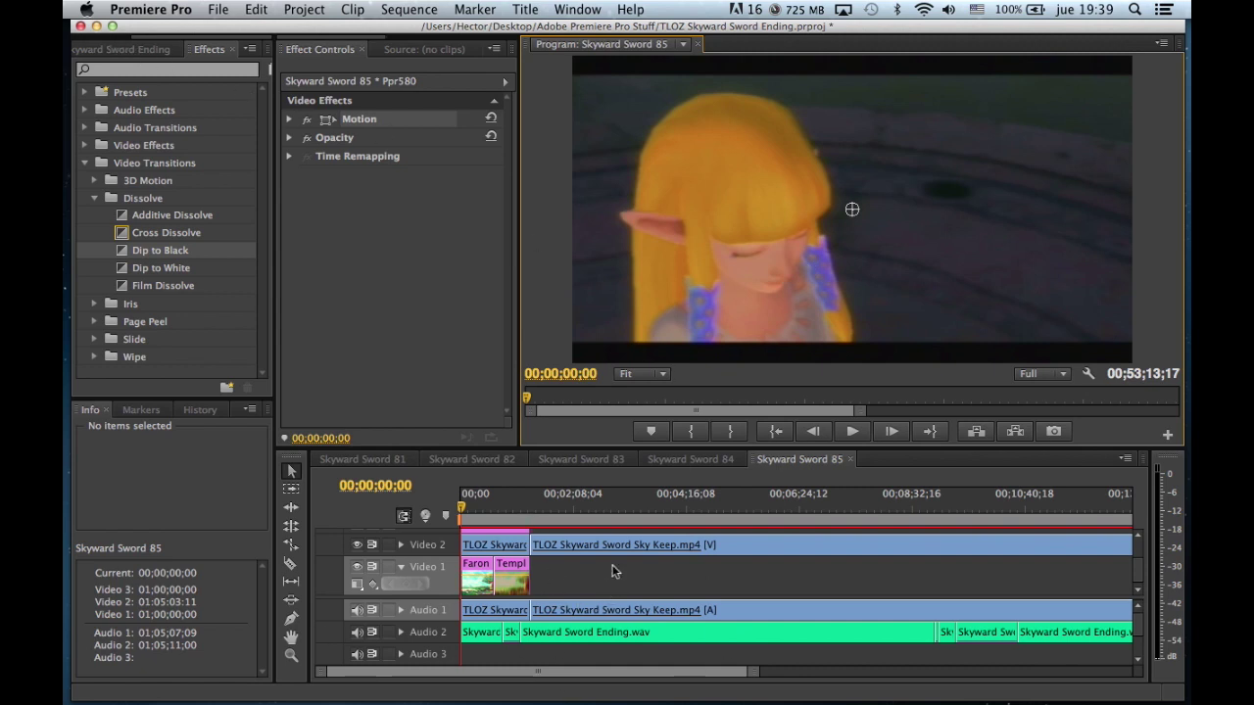
key("super+h")
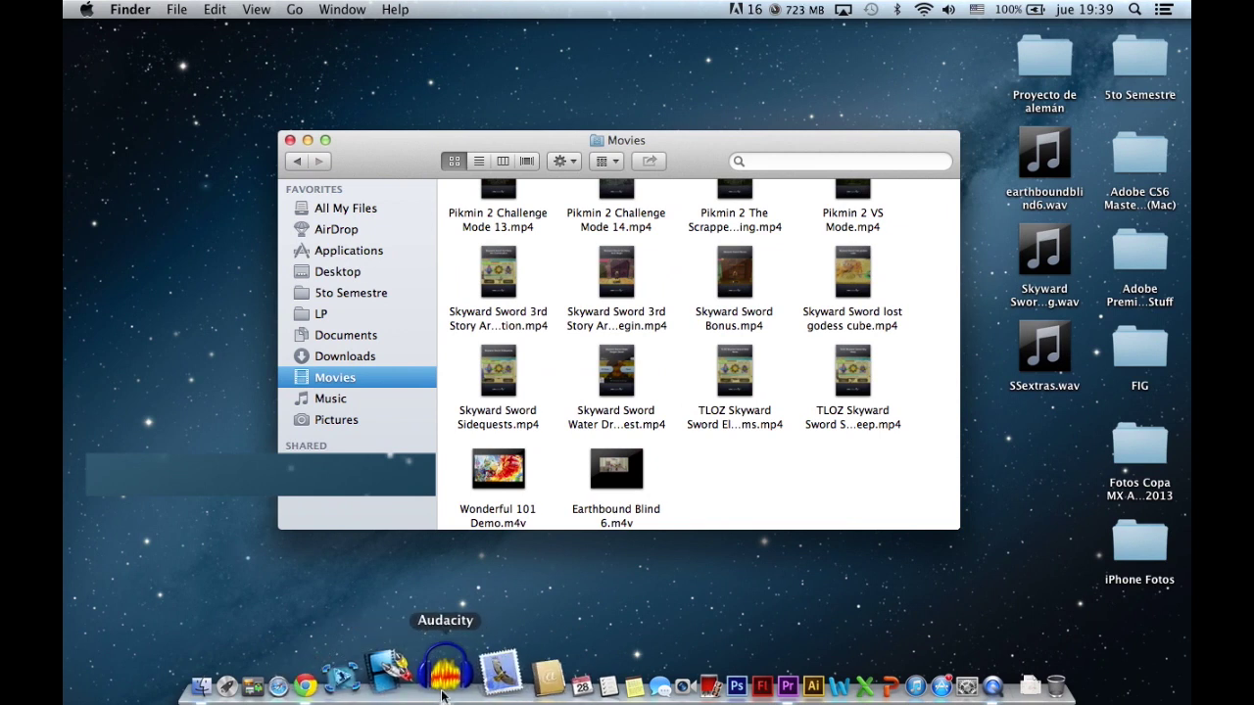
Scroll through the Movies folder's video files.
left_click(442, 693)
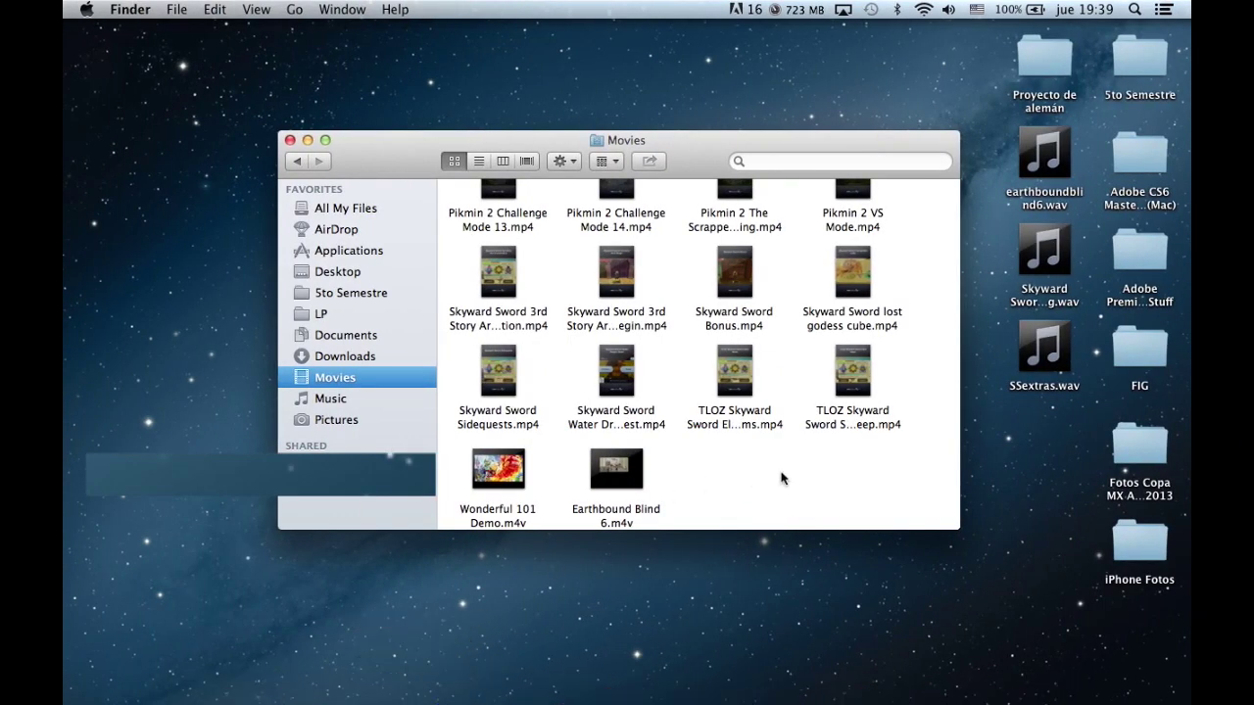
scroll(588, 450, "up", 10)
scroll(591, 431, "up", 3)
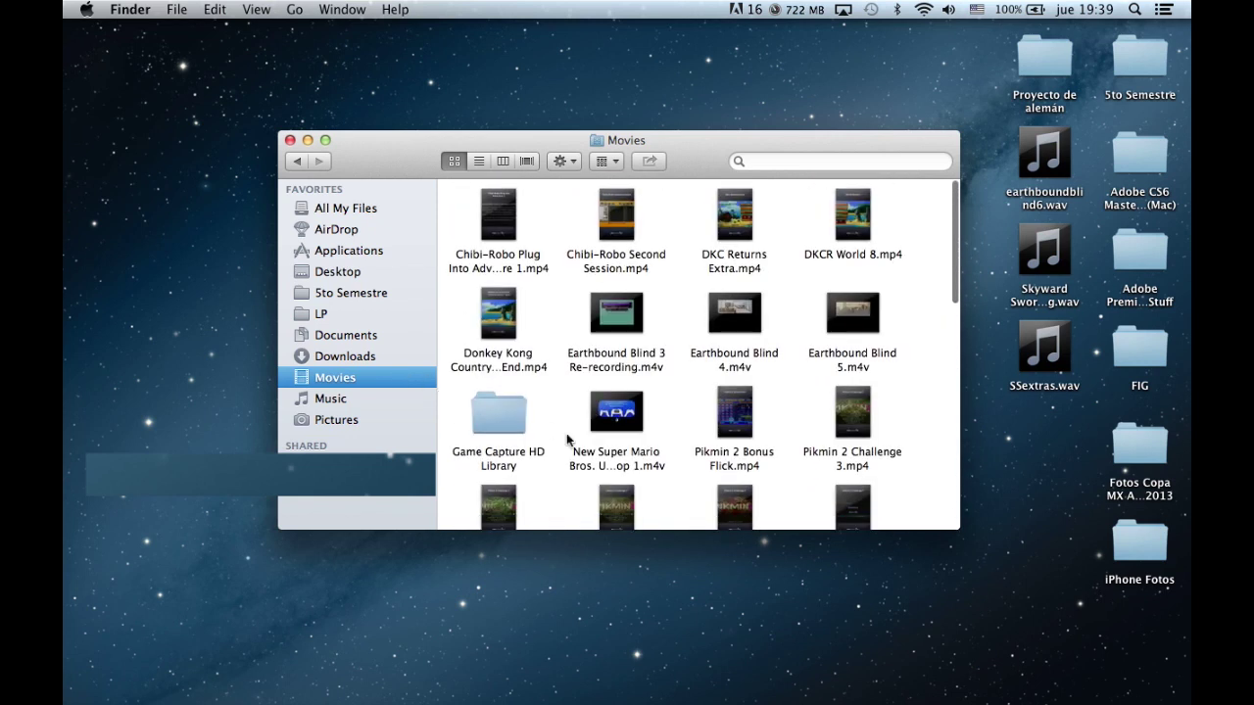
scroll(579, 440, "down", 2)
scroll(576, 443, "down", 10)
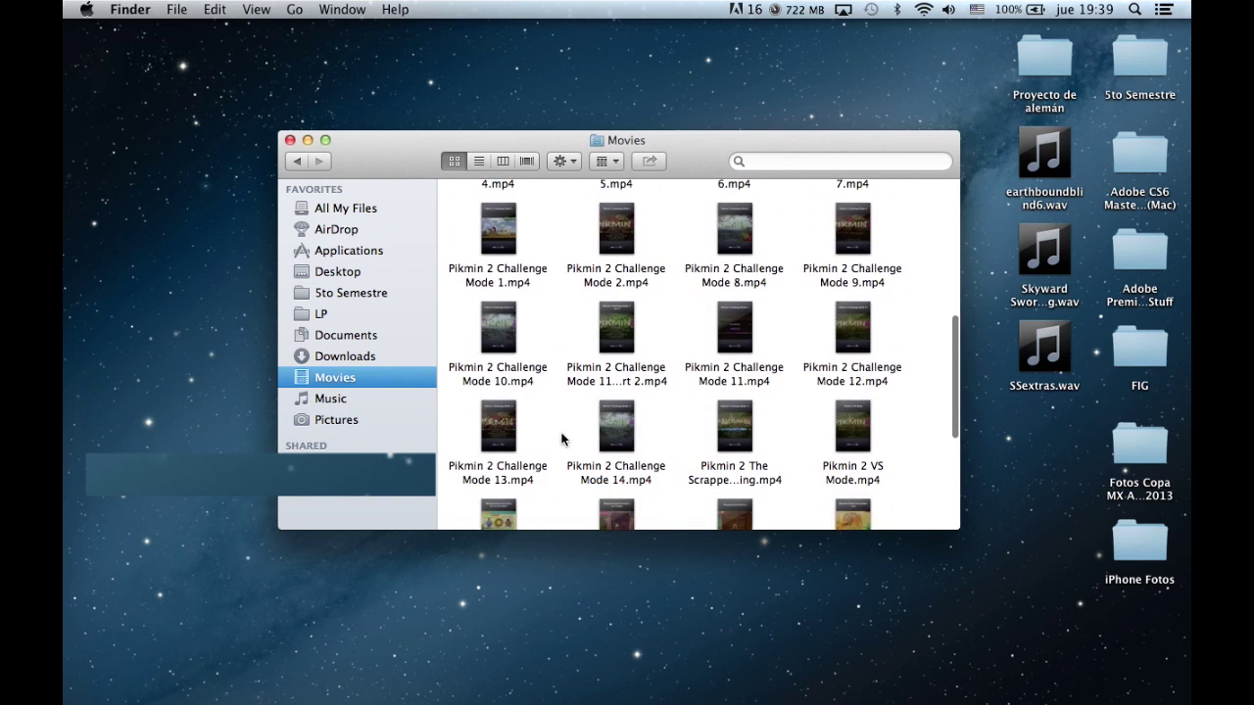
scroll(524, 451, "down", 5)
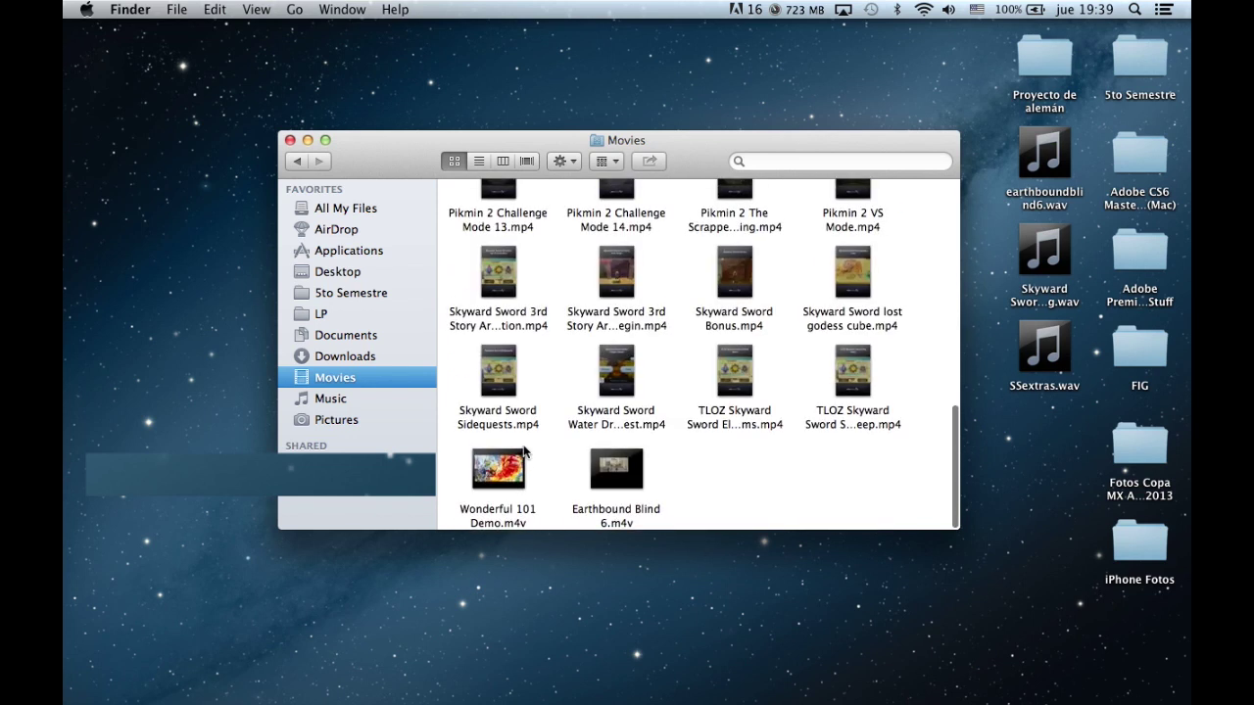
scroll(617, 407, "up", 1)
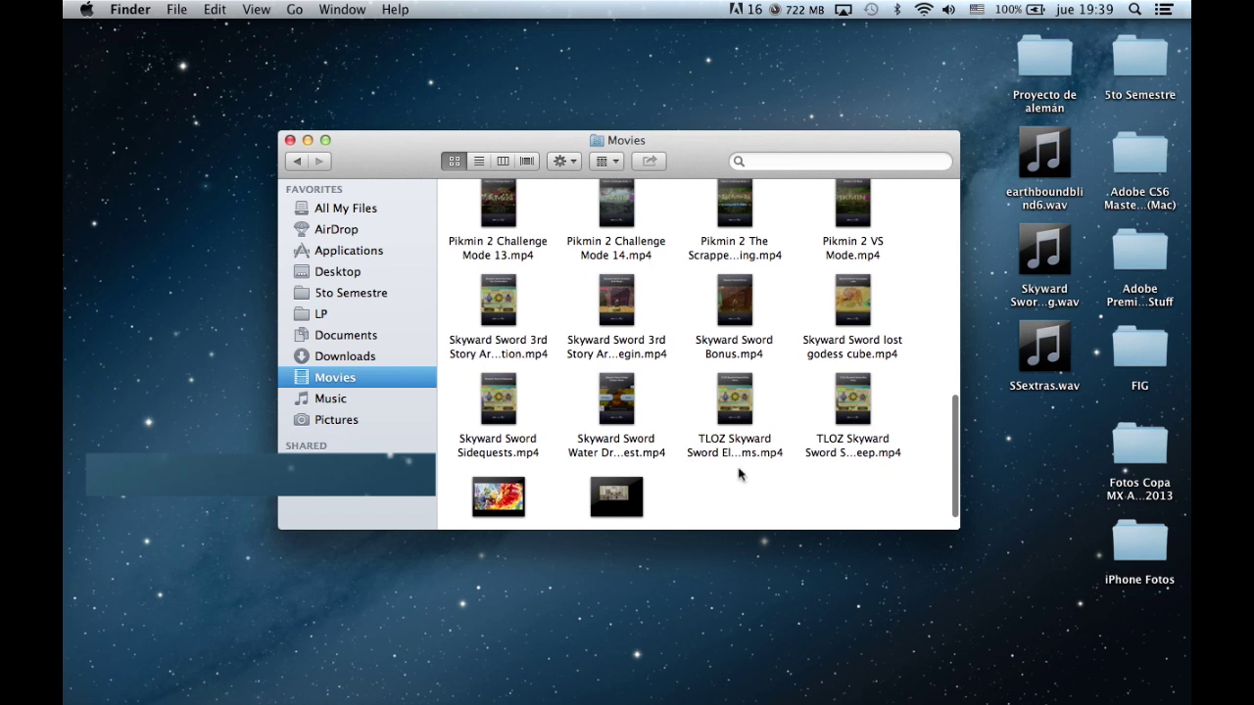
scroll(668, 414, "down", 1)
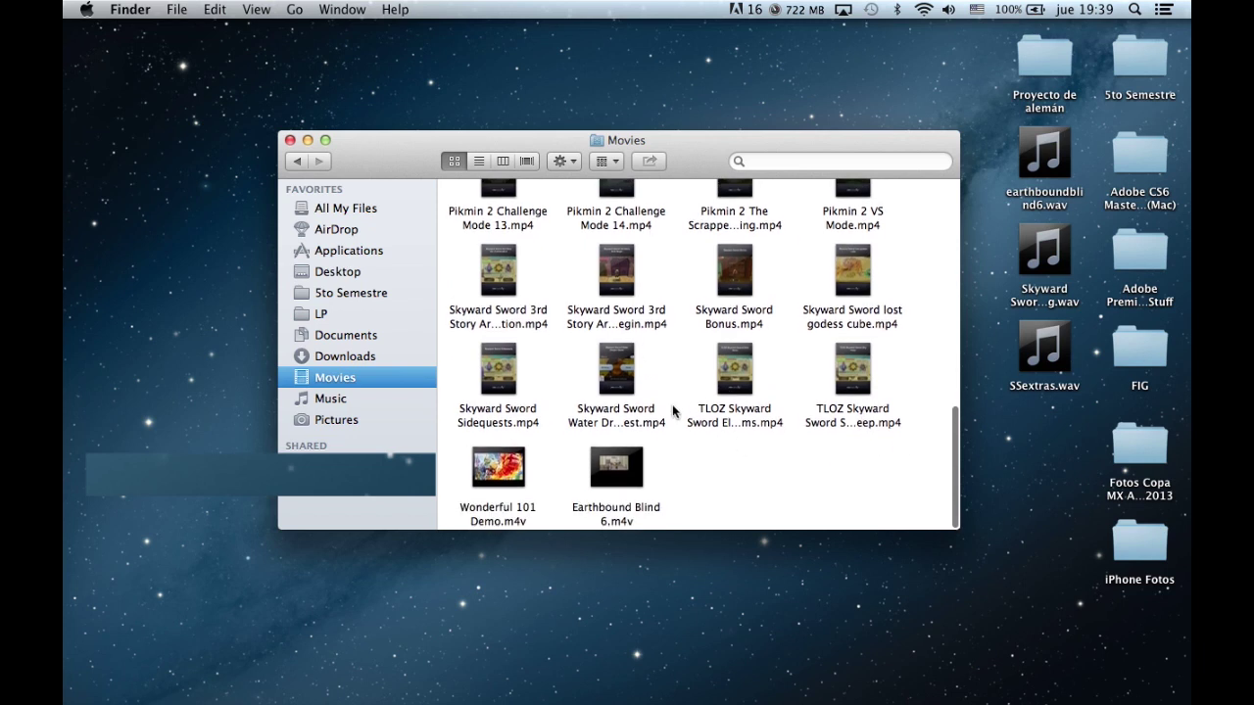
Quick Look TLOZ Skyward Sword Sky Keep.mp4 and skim ahead through its footage.
left_click(858, 376)
key("space")
left_click_drag(290, 587, 659, 547)
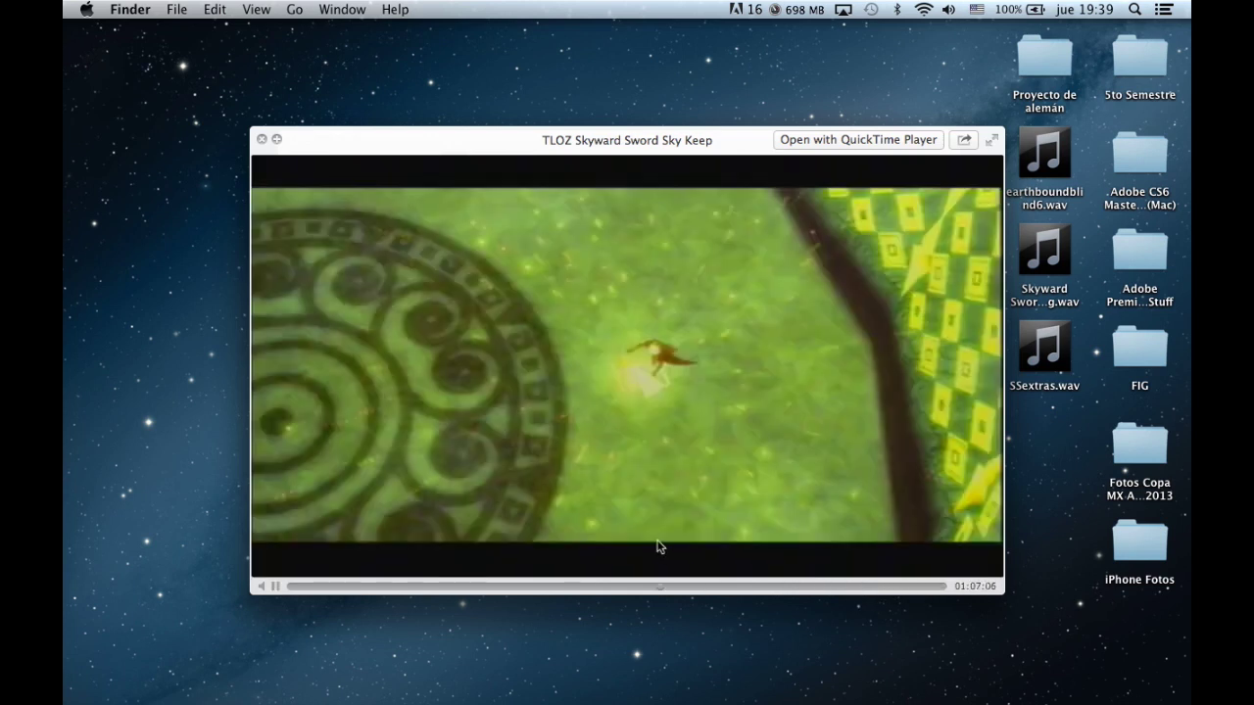
key("space")
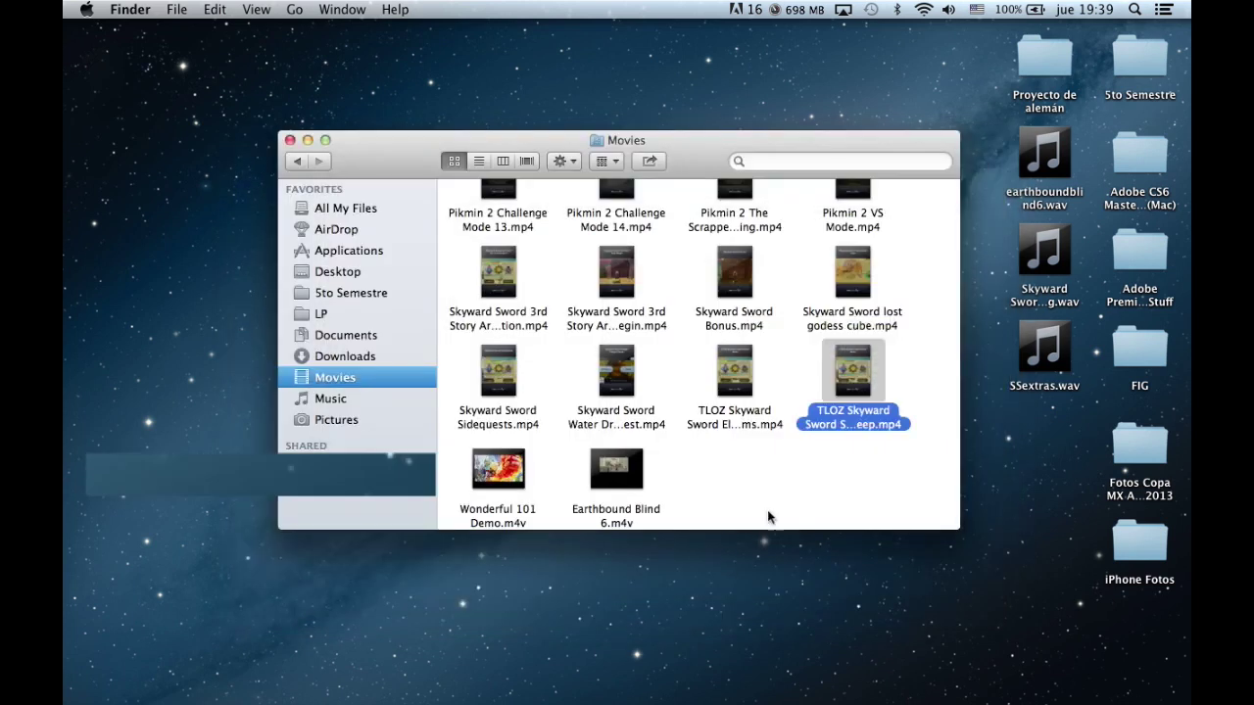
Reselect the Sky Keep video and flip between the Premiere Pro and Finder spaces.
left_click(830, 511)
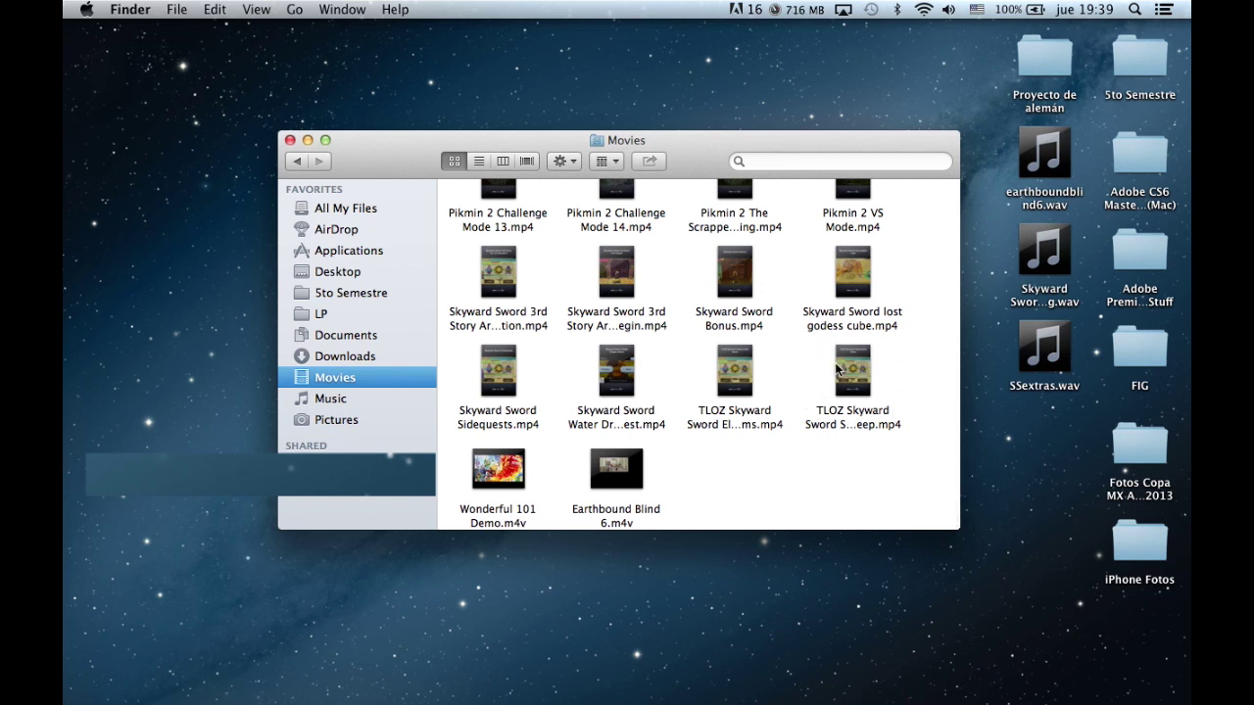
left_click(861, 388)
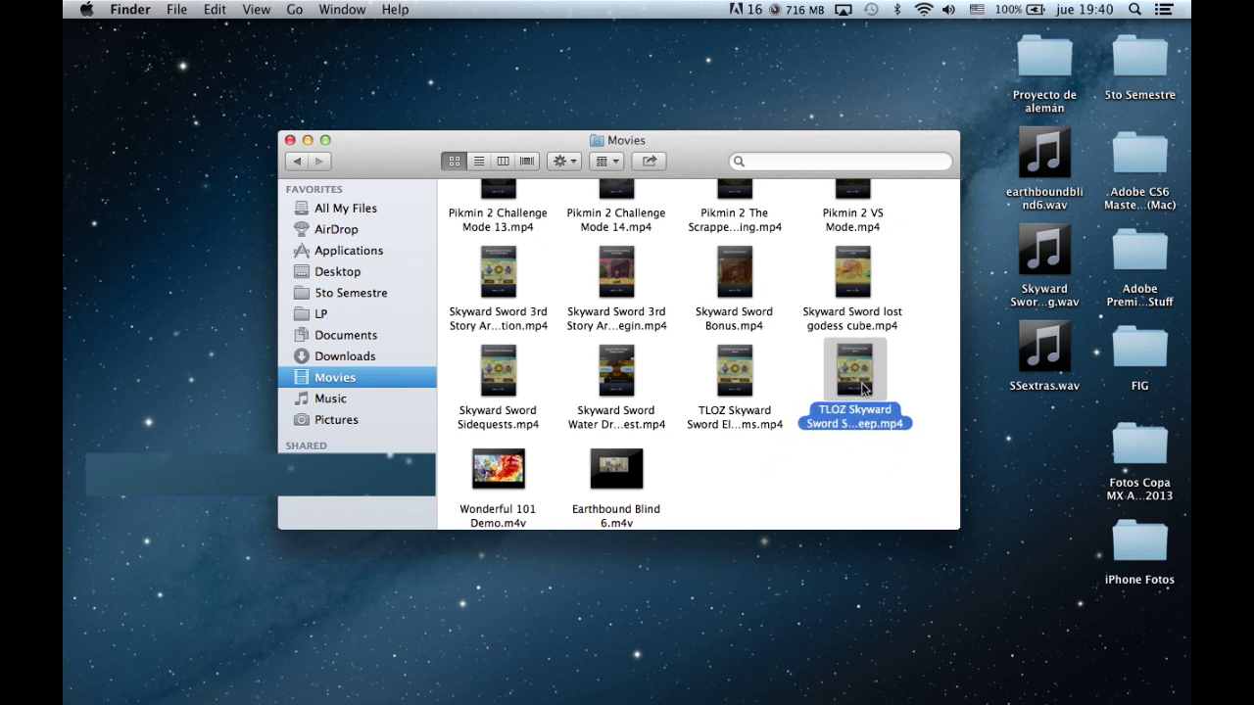
key("ctrl+Left")
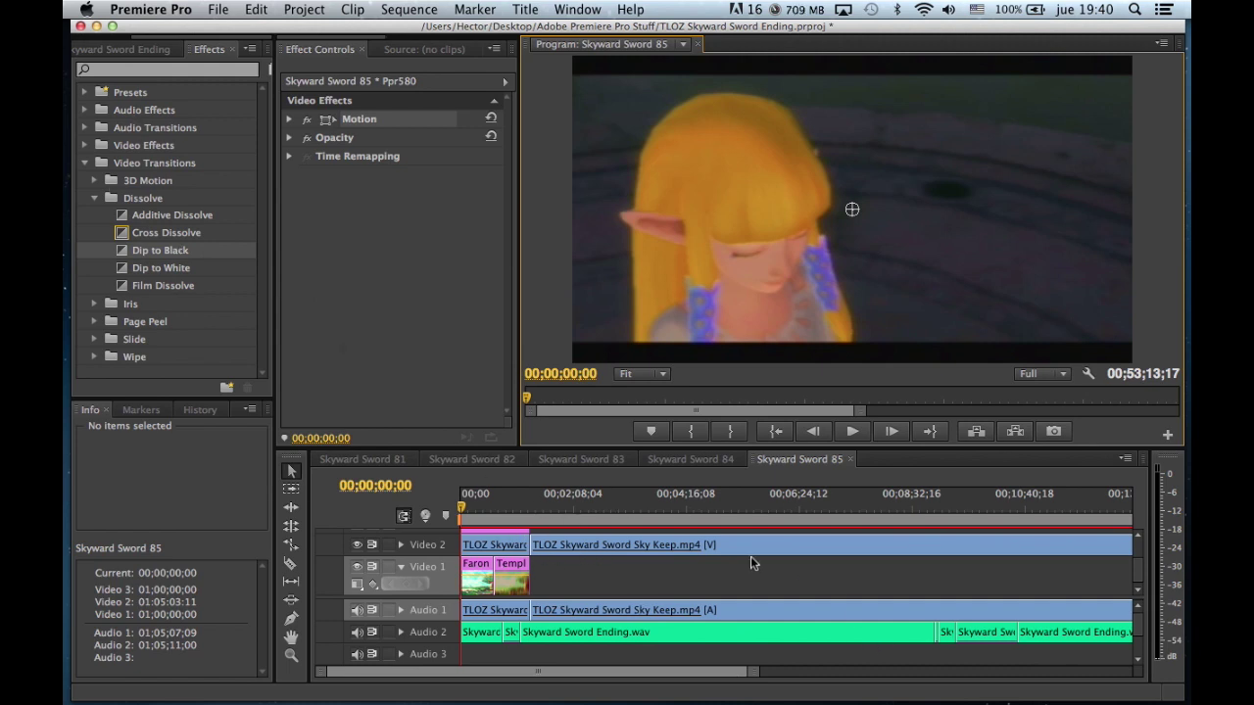
key("ctrl+Right")
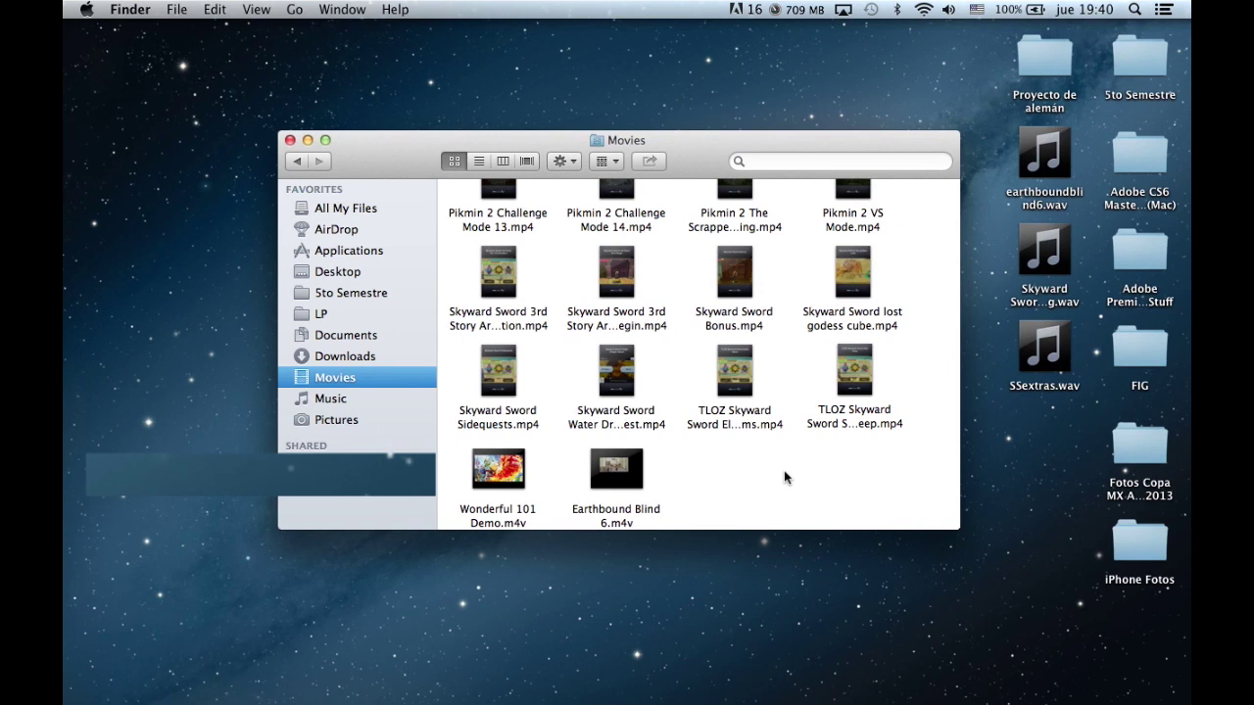
key("ctrl+Left")
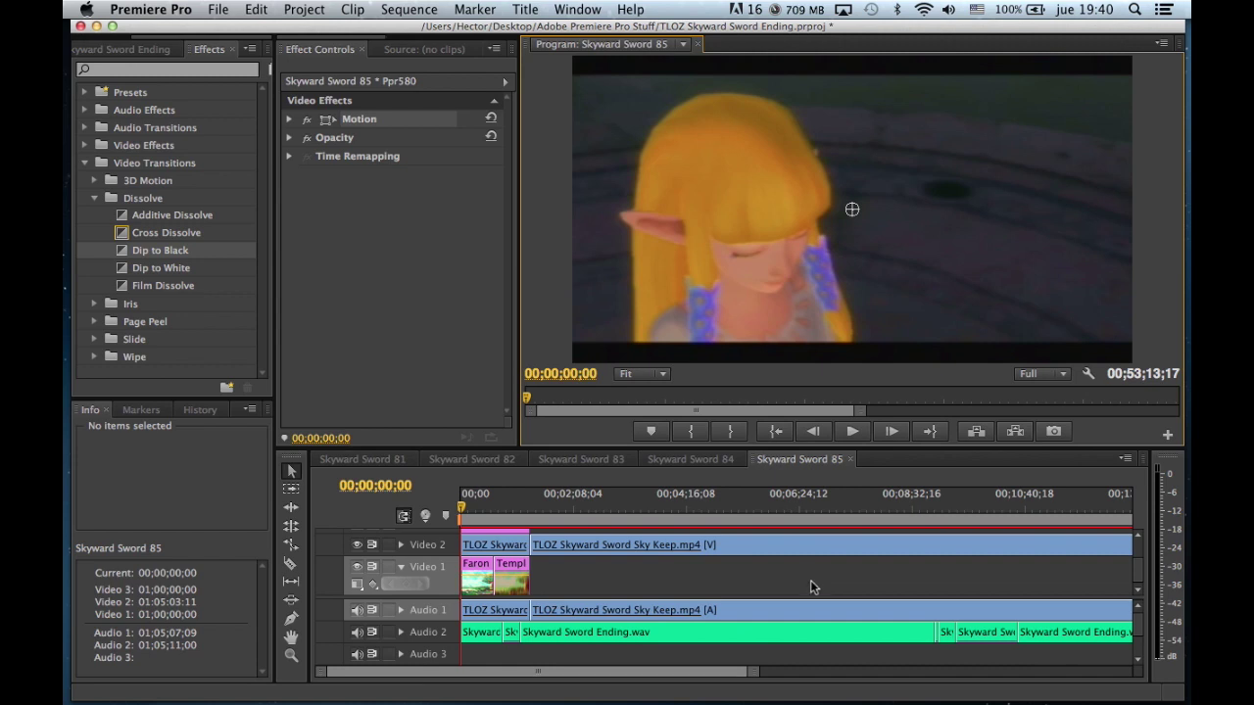
key("ctrl+Right")
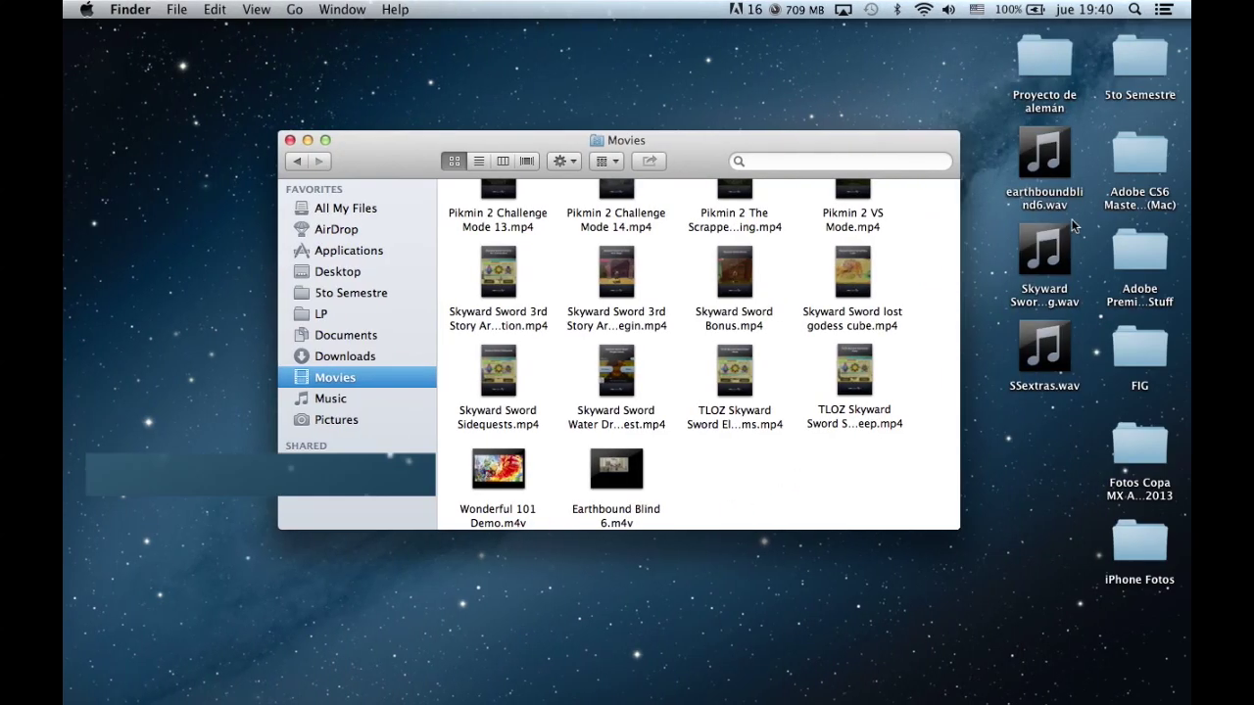
Quick Look Skyward Sword Ending.wav, skim ahead through the audio, then dismiss the preview.
left_click(1041, 274)
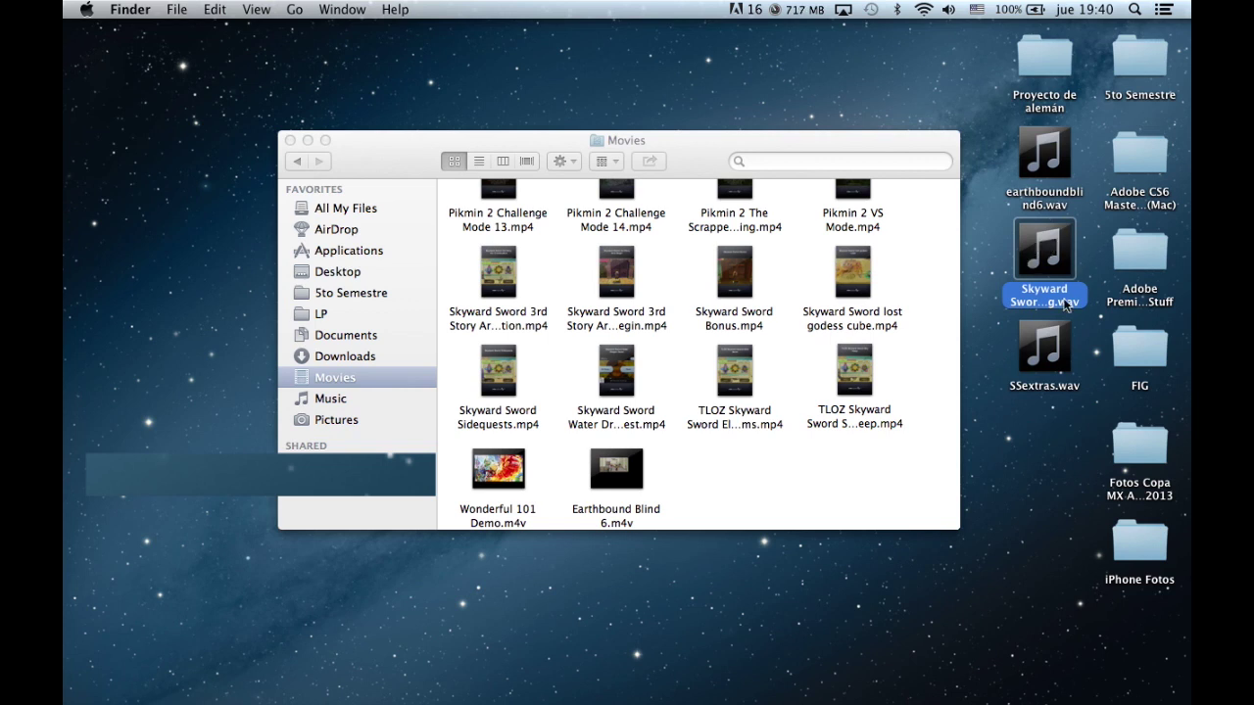
key("space")
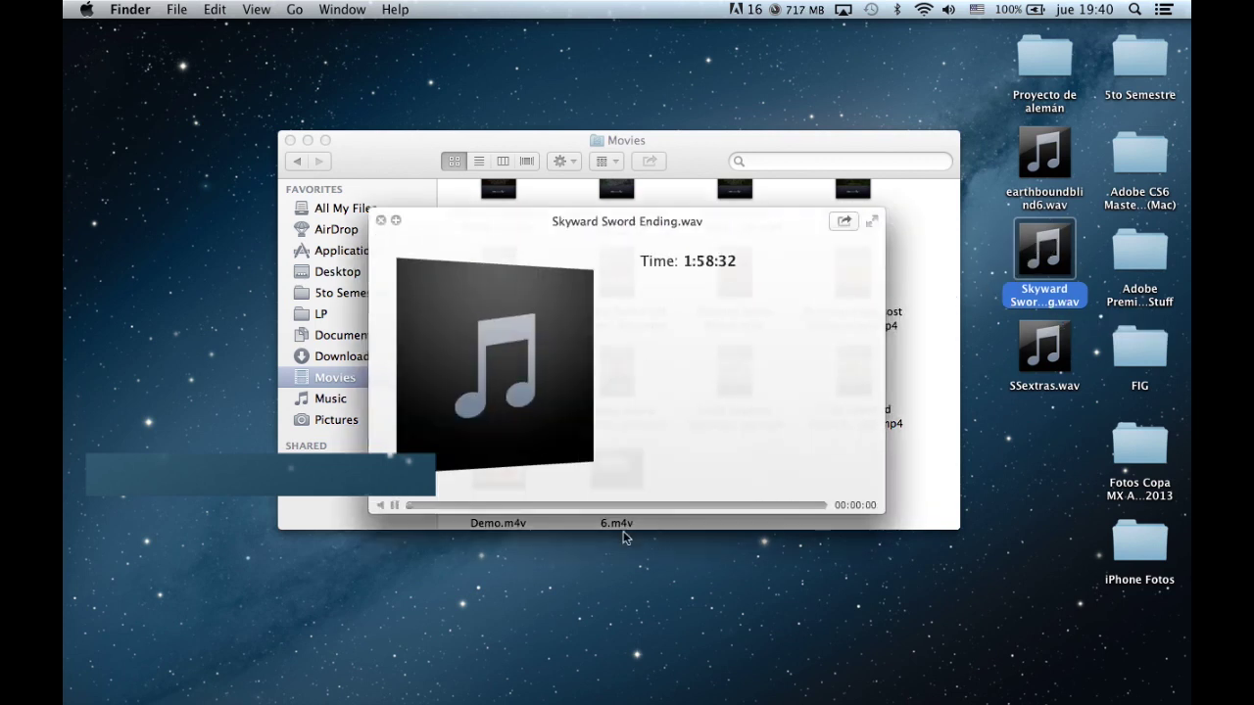
left_click_drag(425, 500, 677, 516)
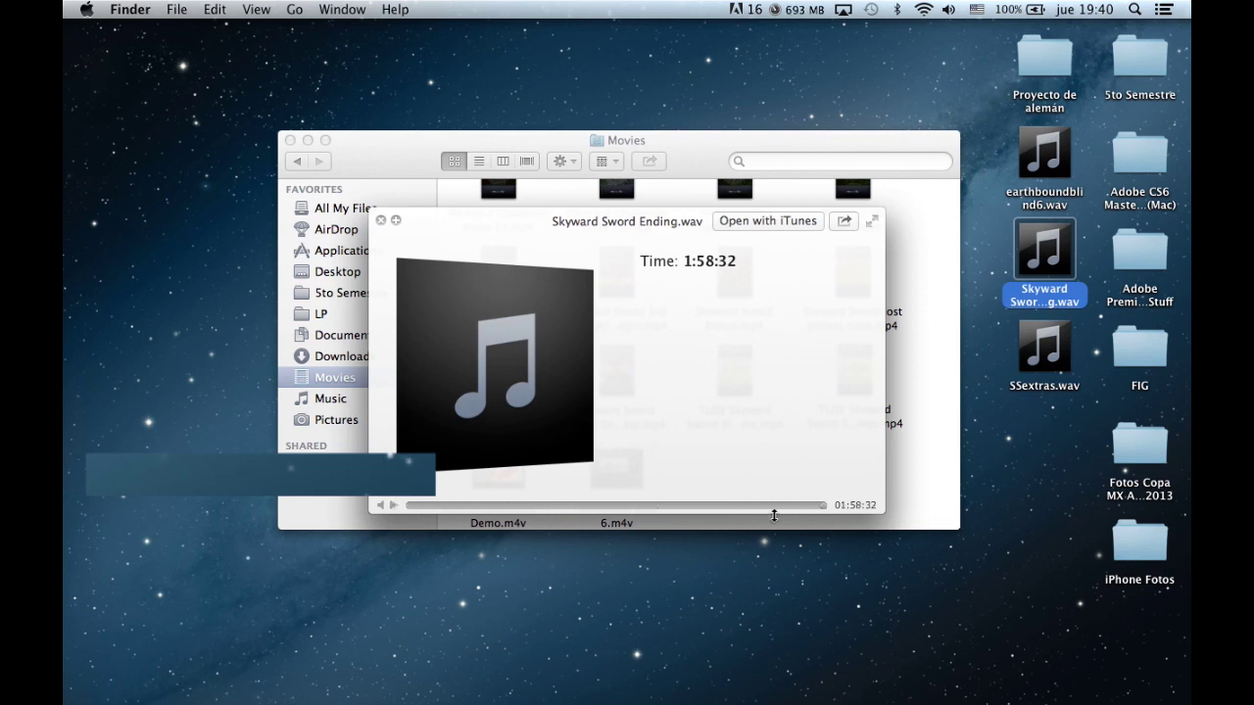
left_click(1019, 466)
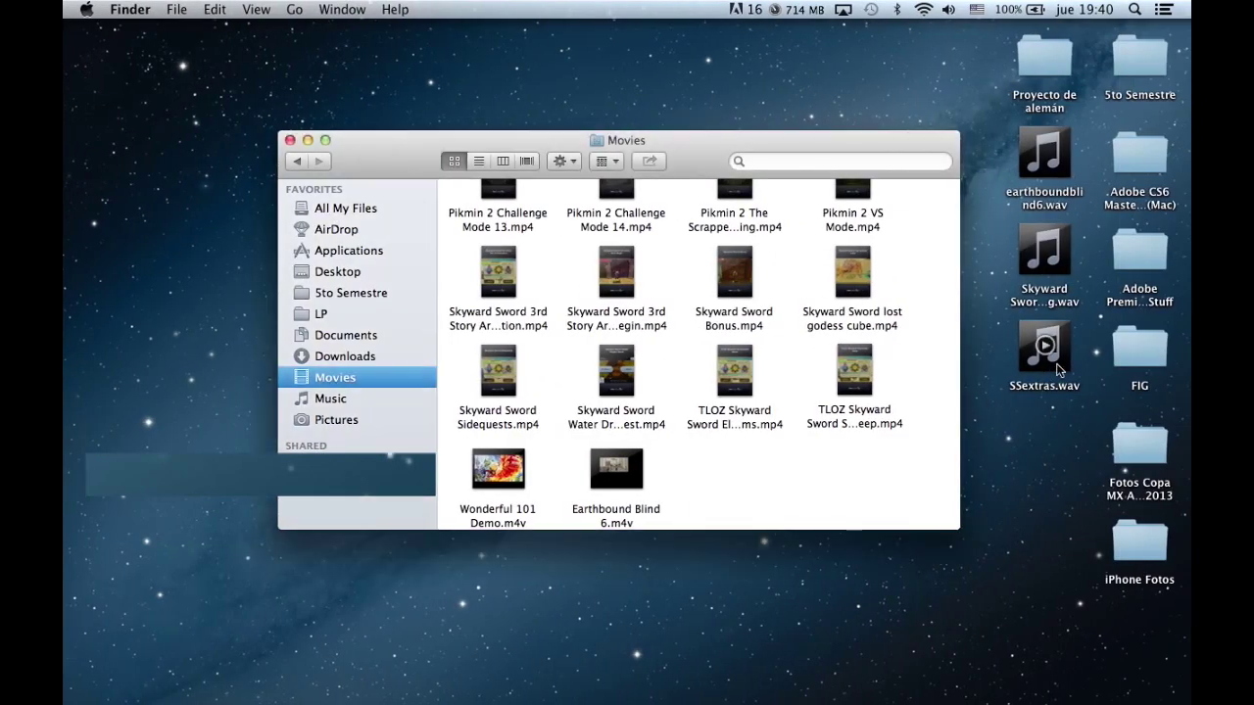
key("ctrl+Left")
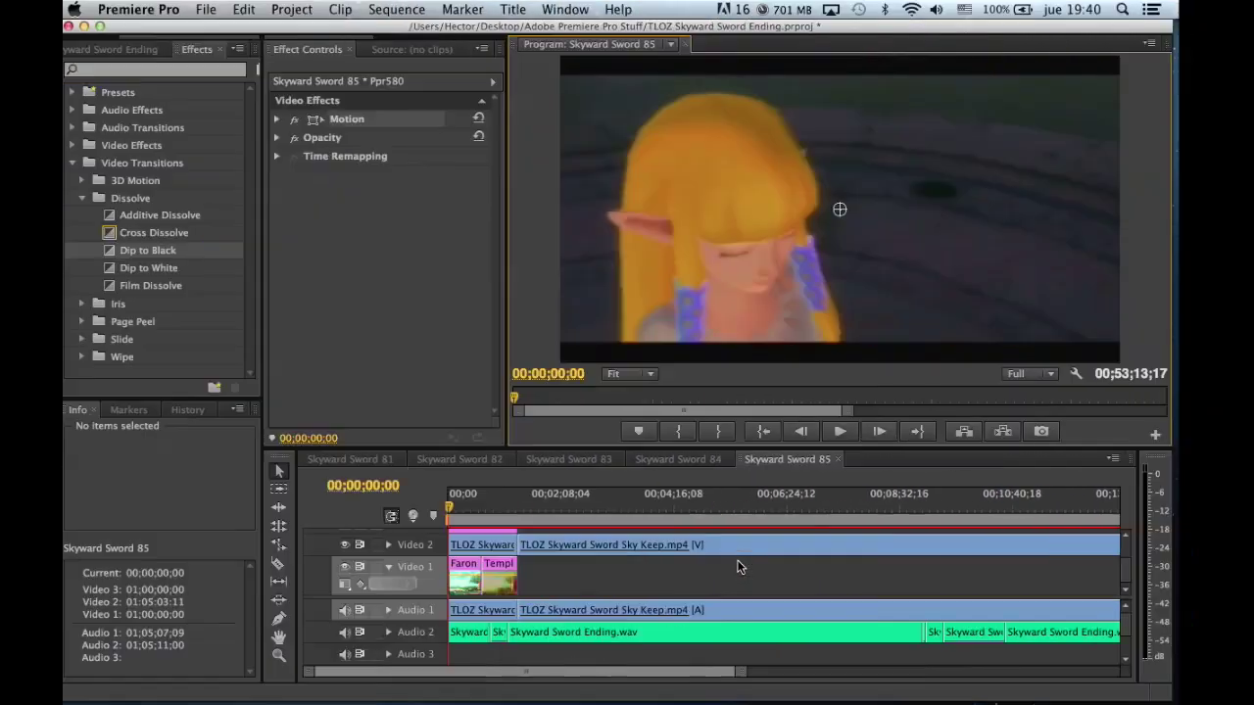
key("ctrl+Right")
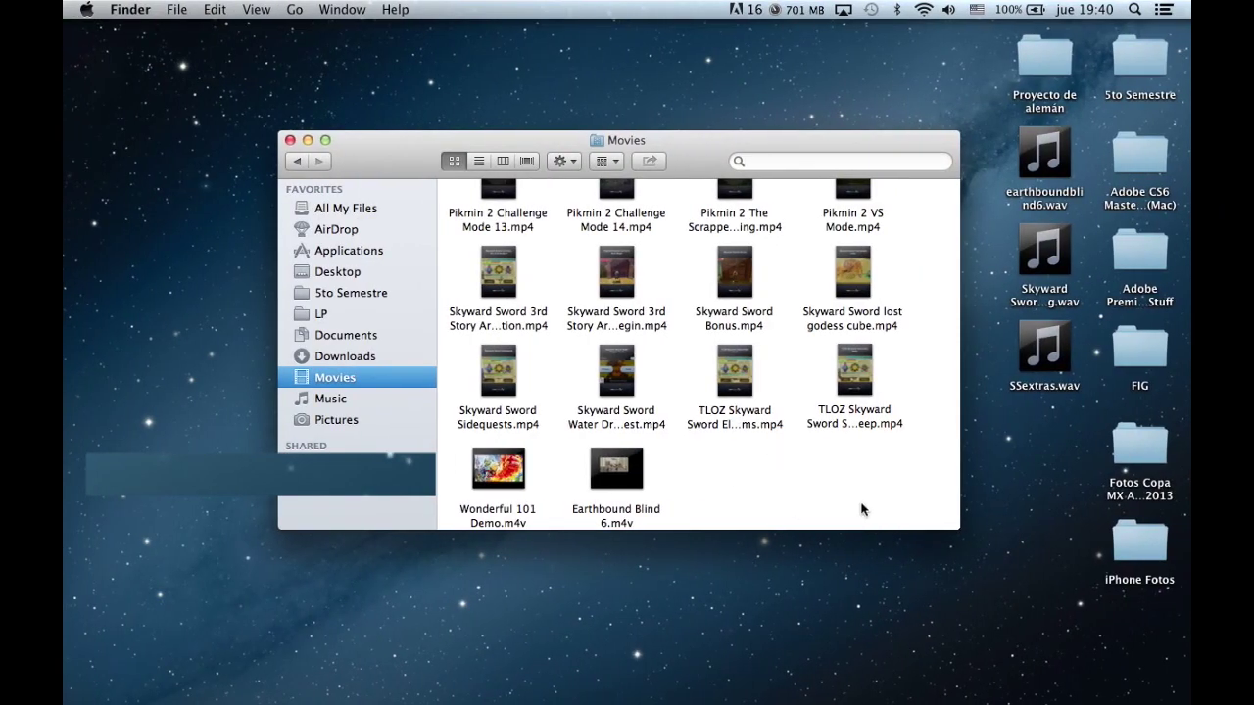
scroll(826, 495, "up", 10)
scroll(826, 494, "down", 10)
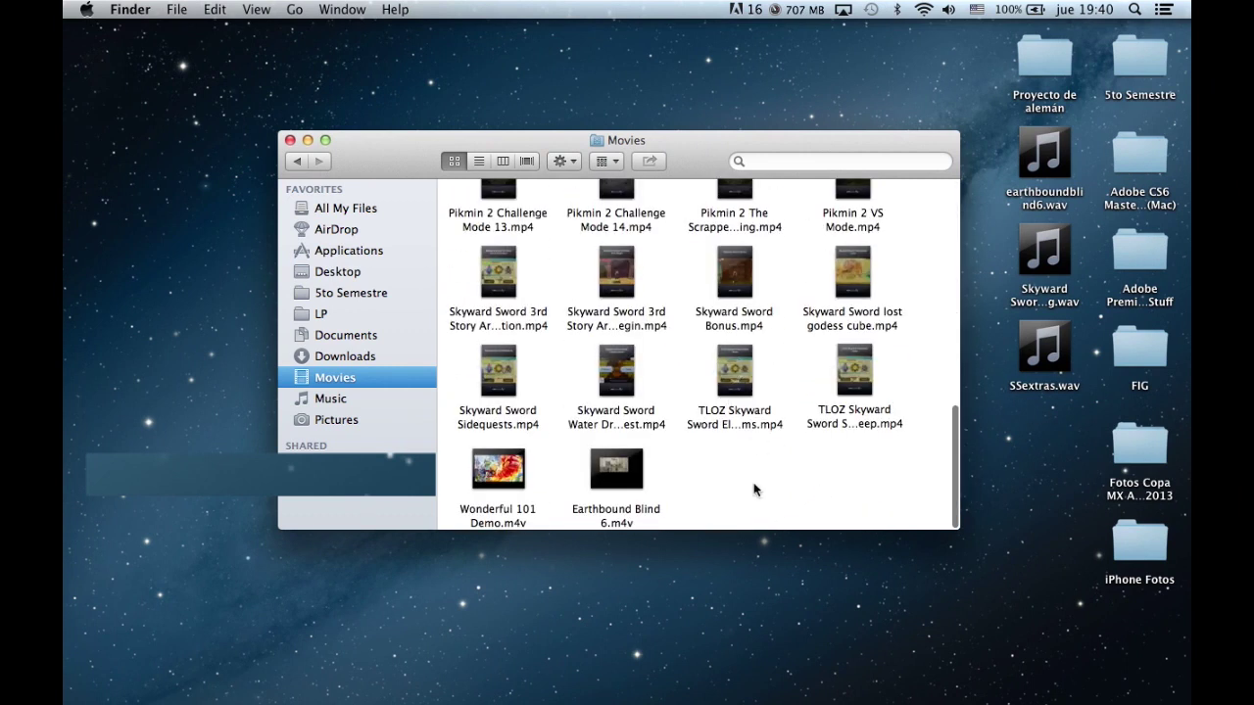
key("ctrl+Right")
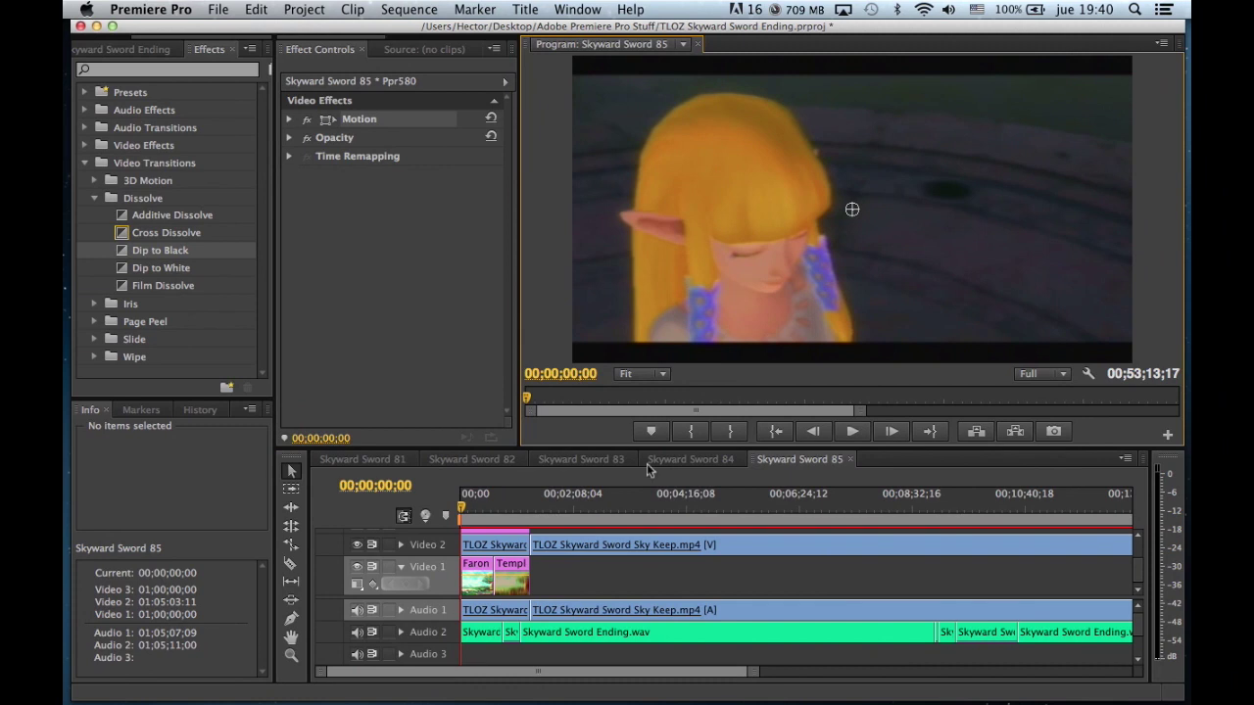
key("ctrl+Right")
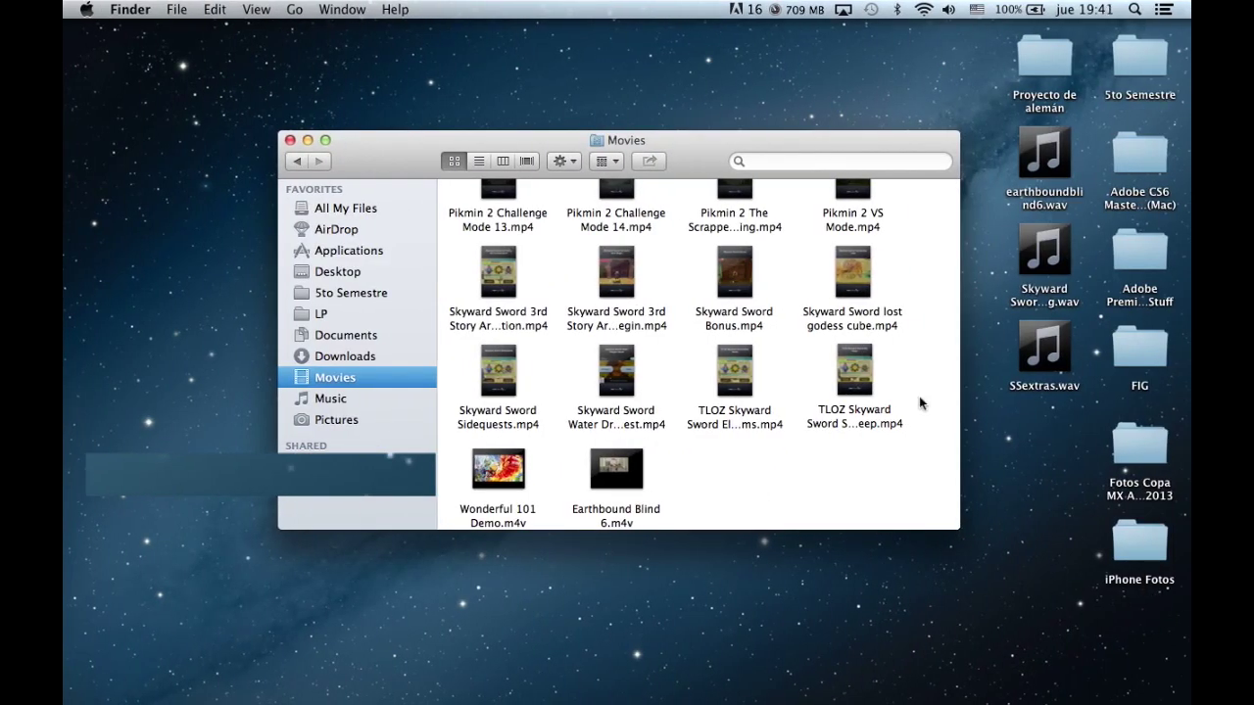
left_click(1055, 273)
key("ctrl+Left")
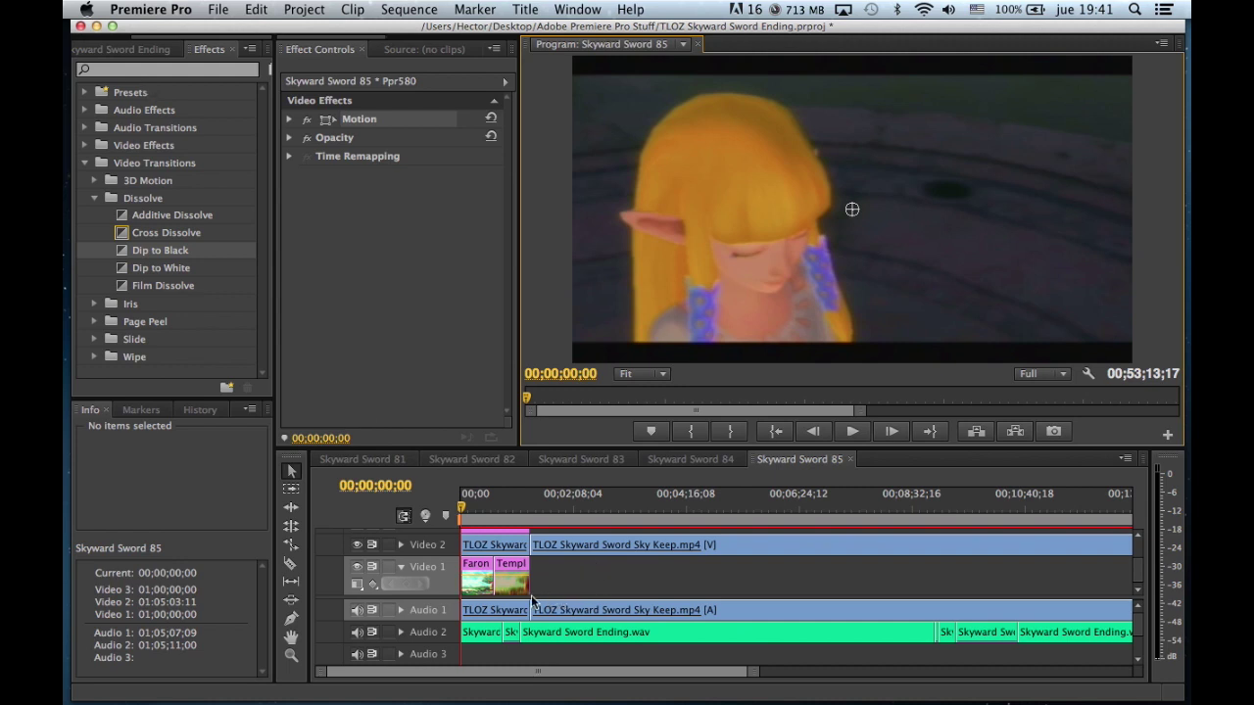
key("ctrl+Right")
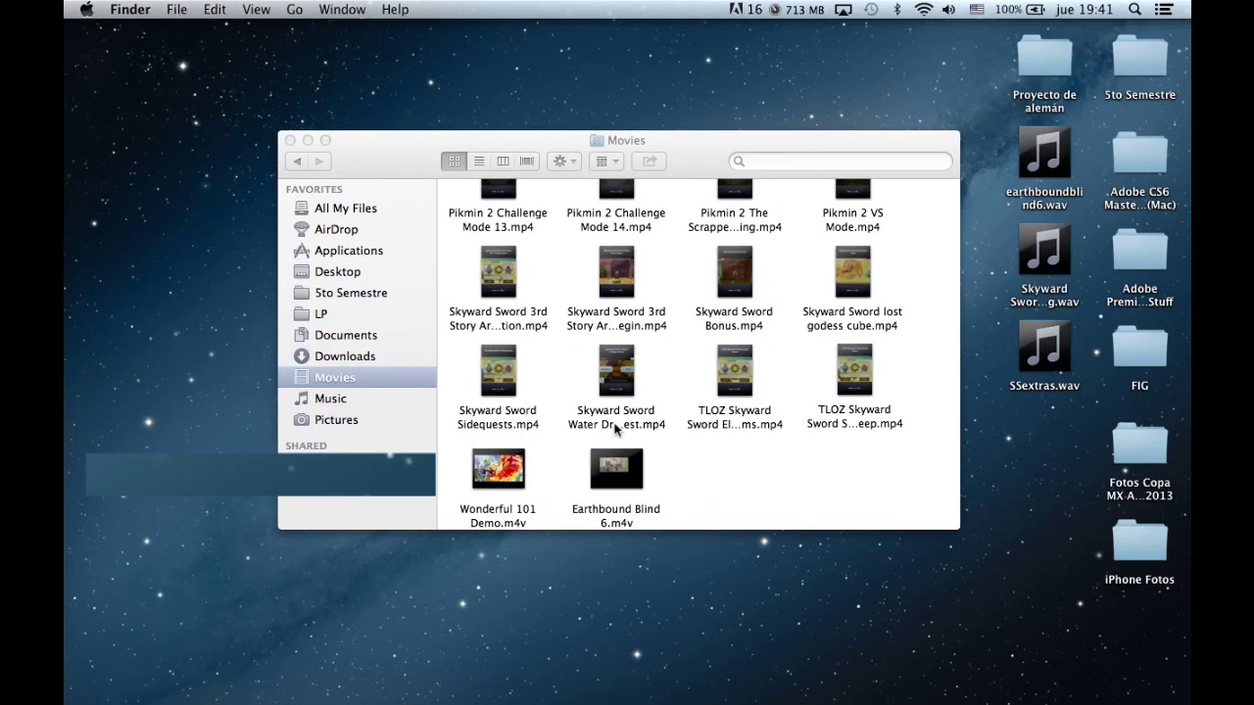
Navigate from LP through TLOZ Skyward Sword (Complete) and the Images folder into Dungeon > Sky Keep.
left_click(357, 315)
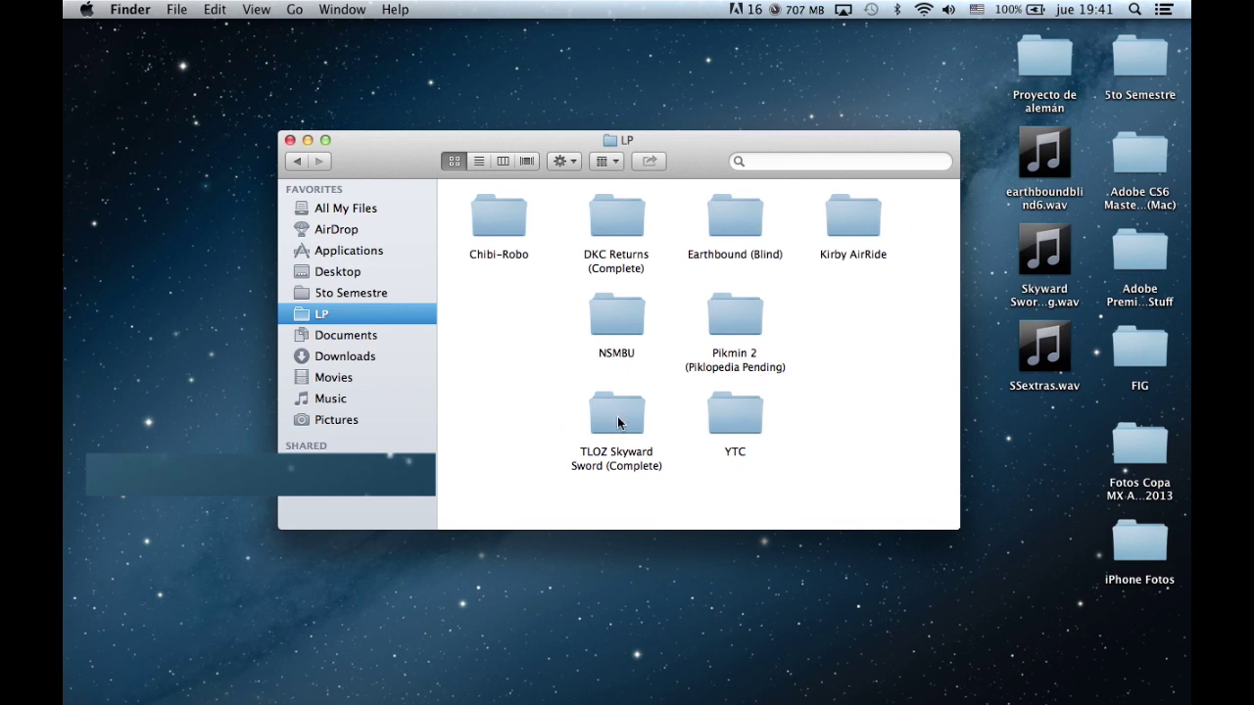
double_click(617, 424)
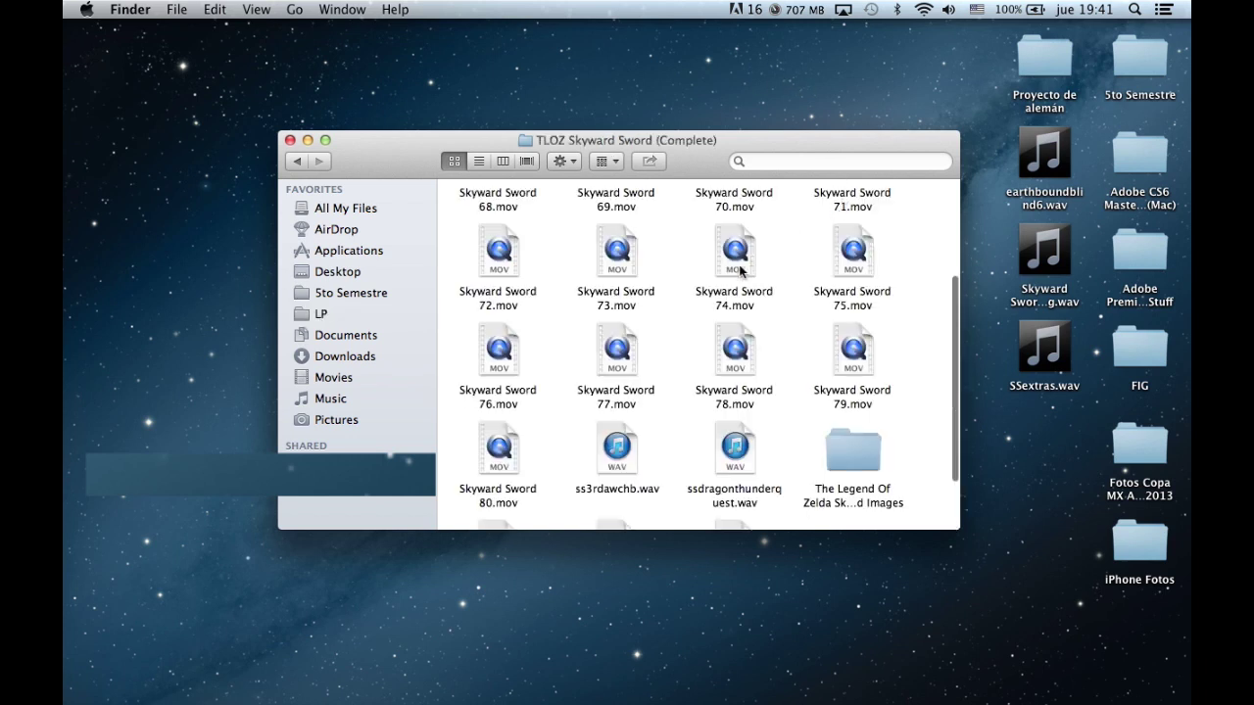
scroll(789, 415, "down", 5)
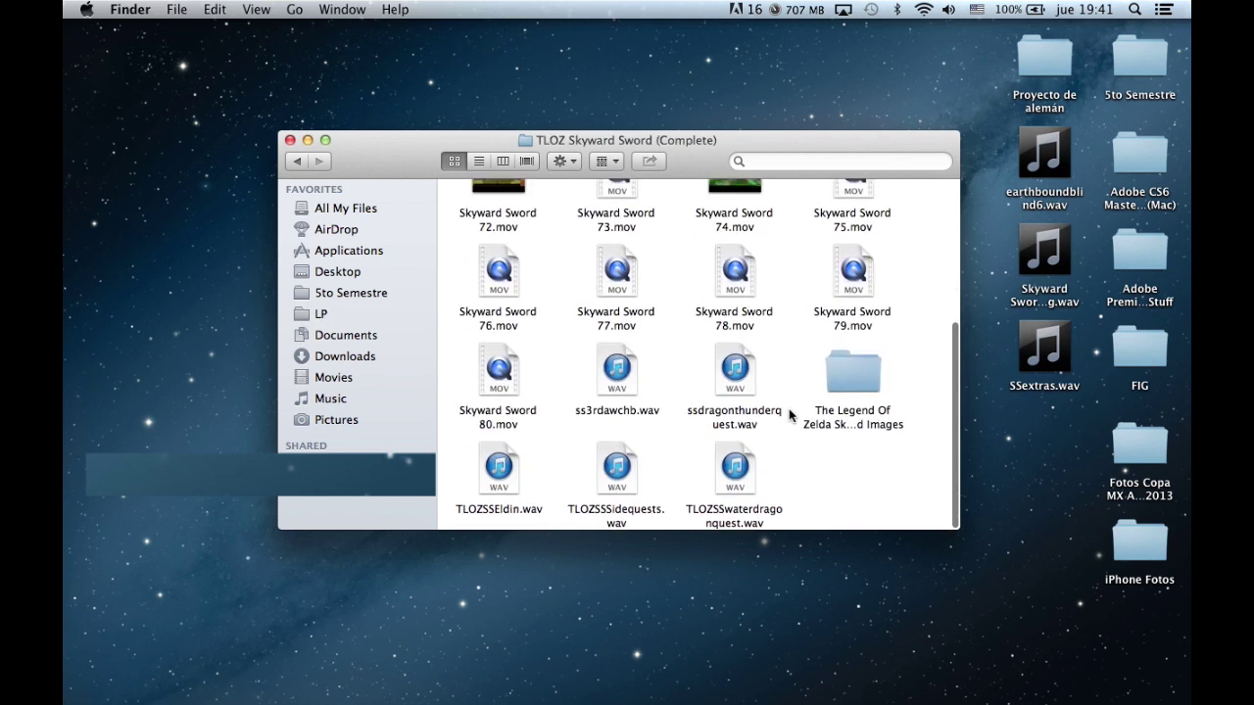
double_click(868, 376)
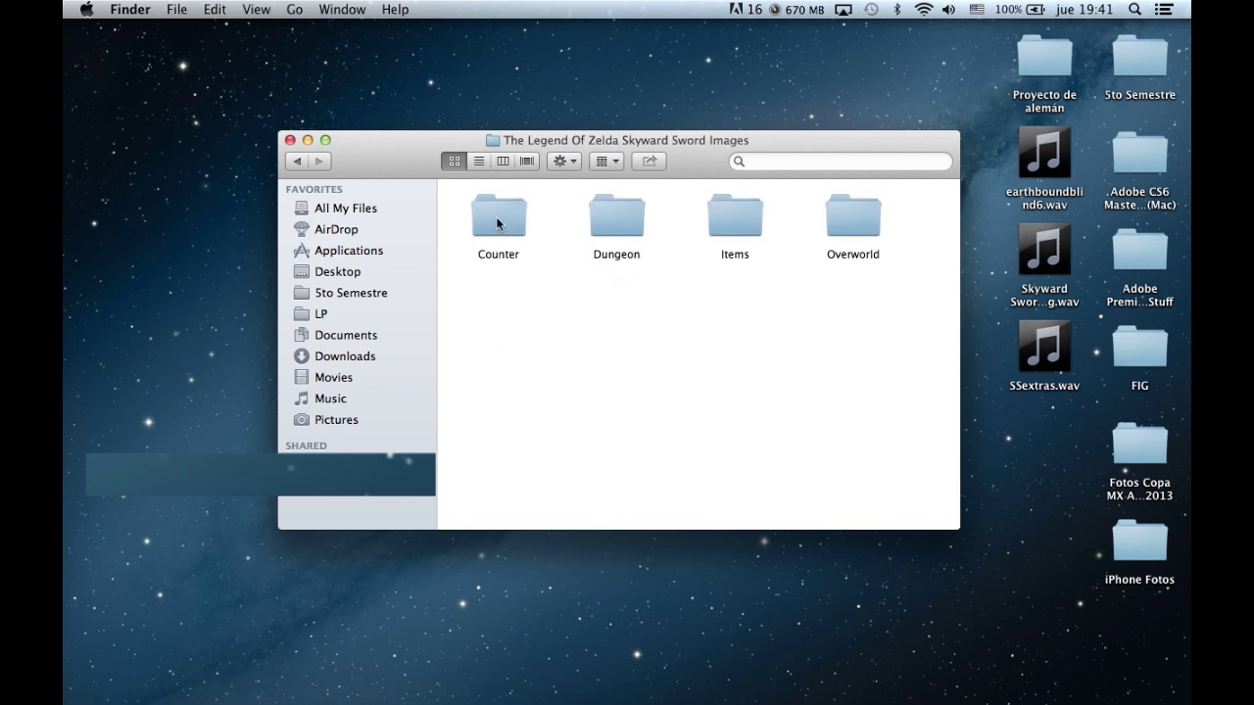
double_click(497, 224)
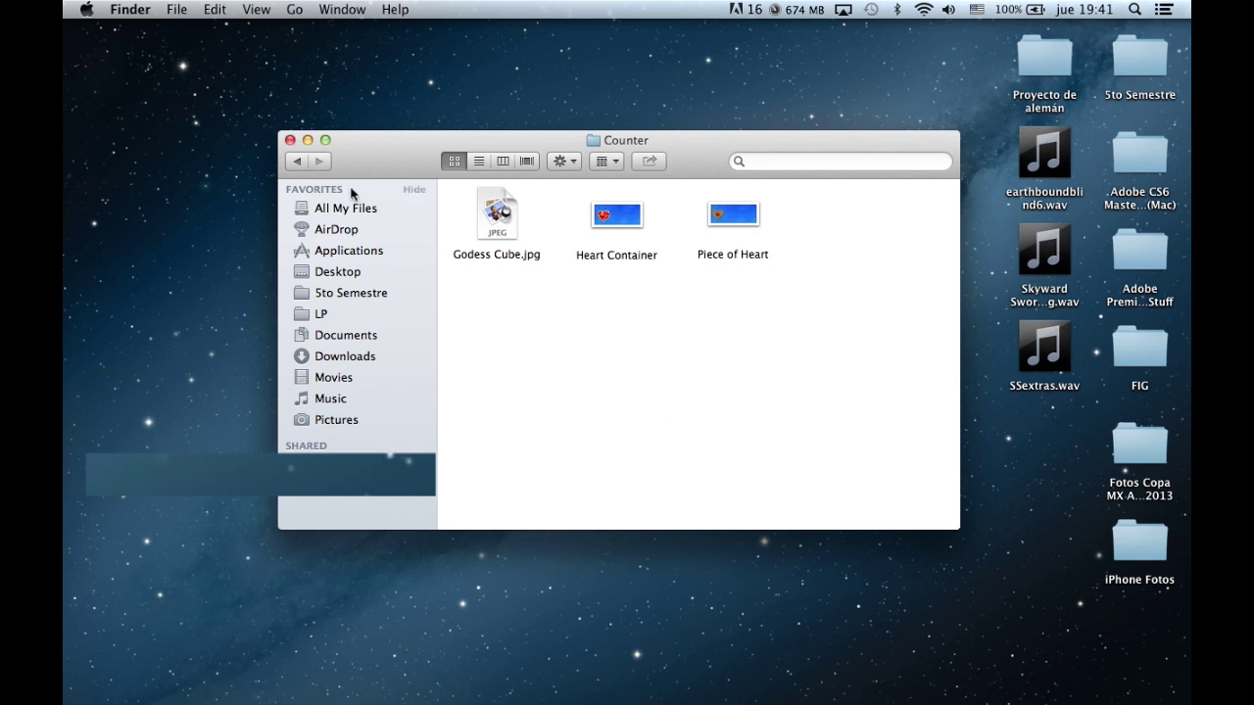
left_click(297, 162)
double_click(599, 206)
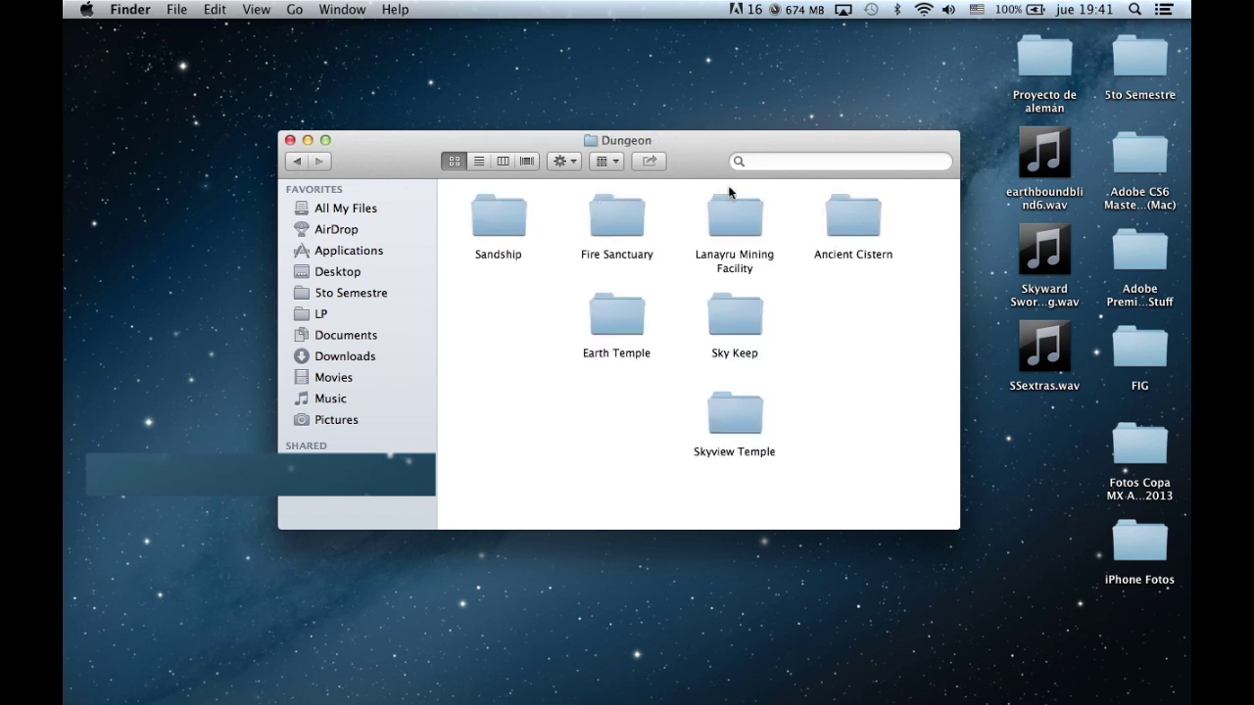
left_click(726, 334)
double_click(726, 334)
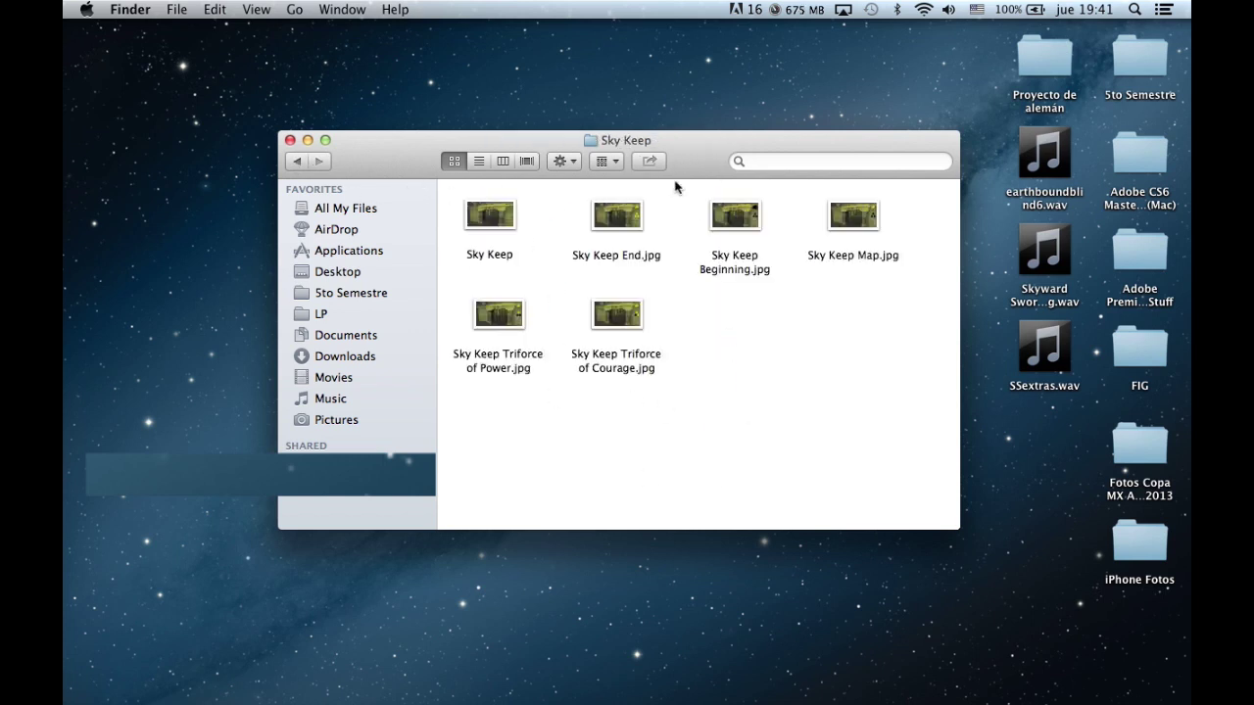
Quick Look the Sky Keep images, including Sky Keep End, Sky Keep Map and the Triforce pictures.
left_click(511, 213)
key("space")
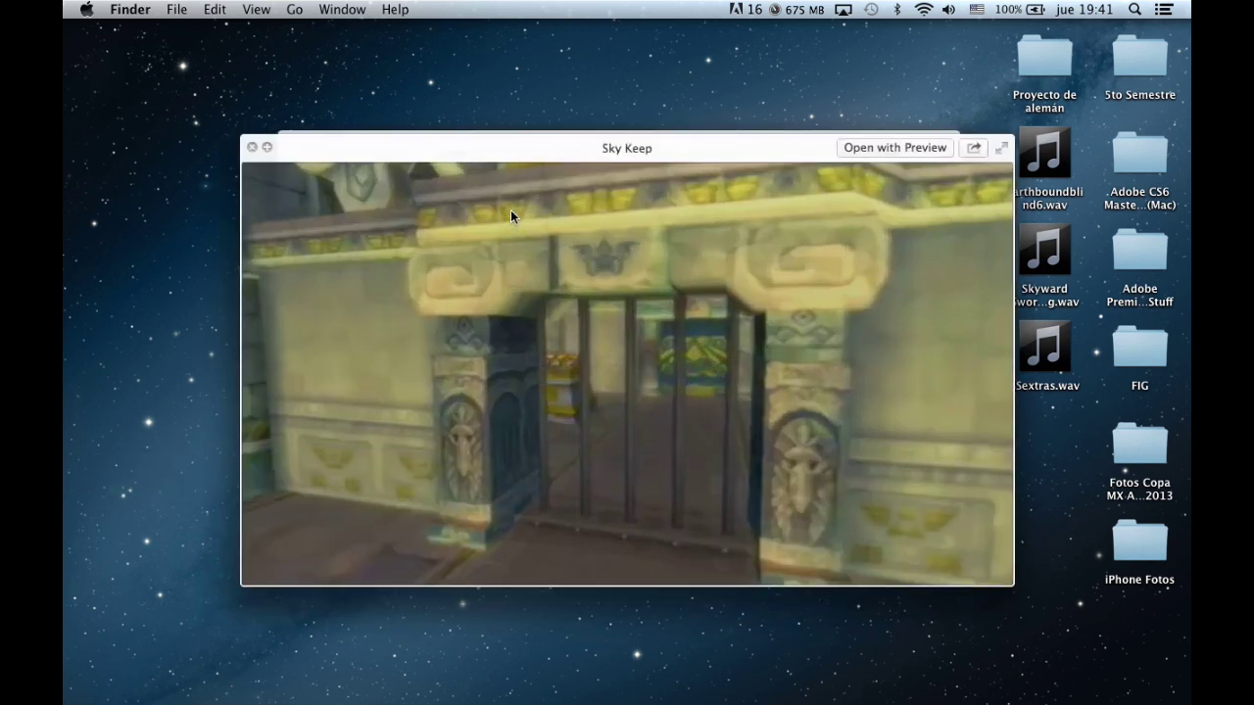
key("Right")
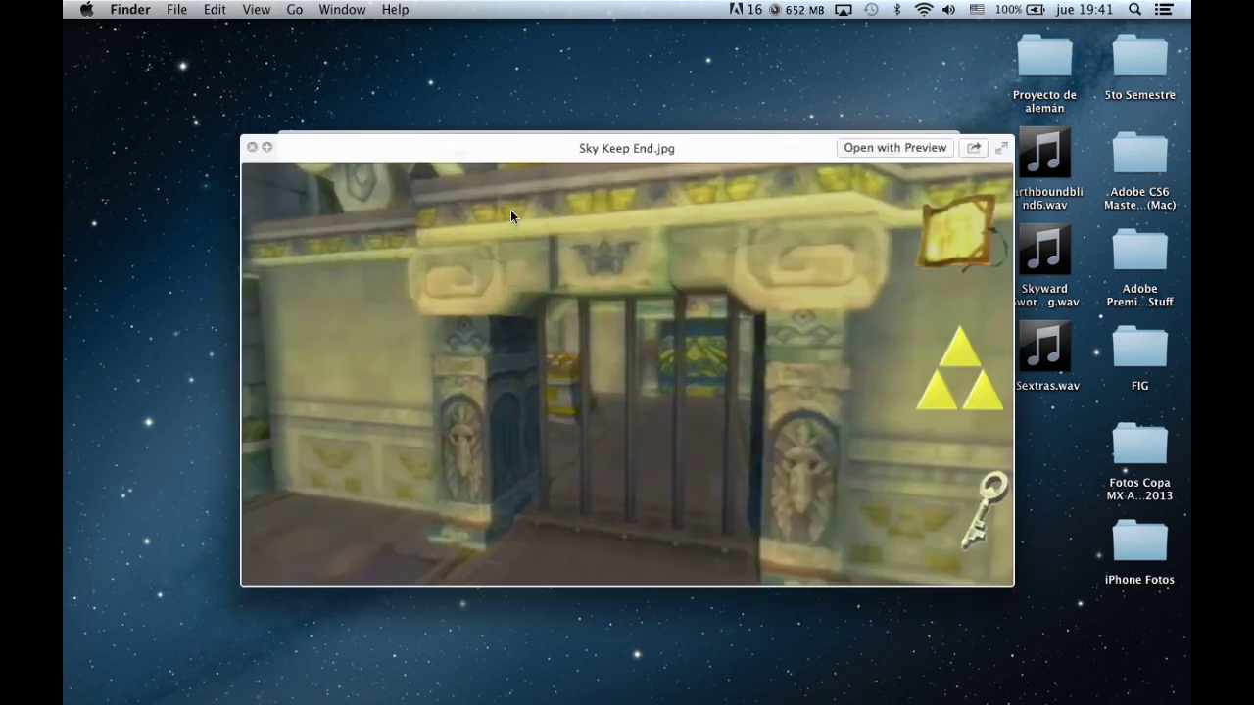
key("Left")
key("Left")
key("Down")
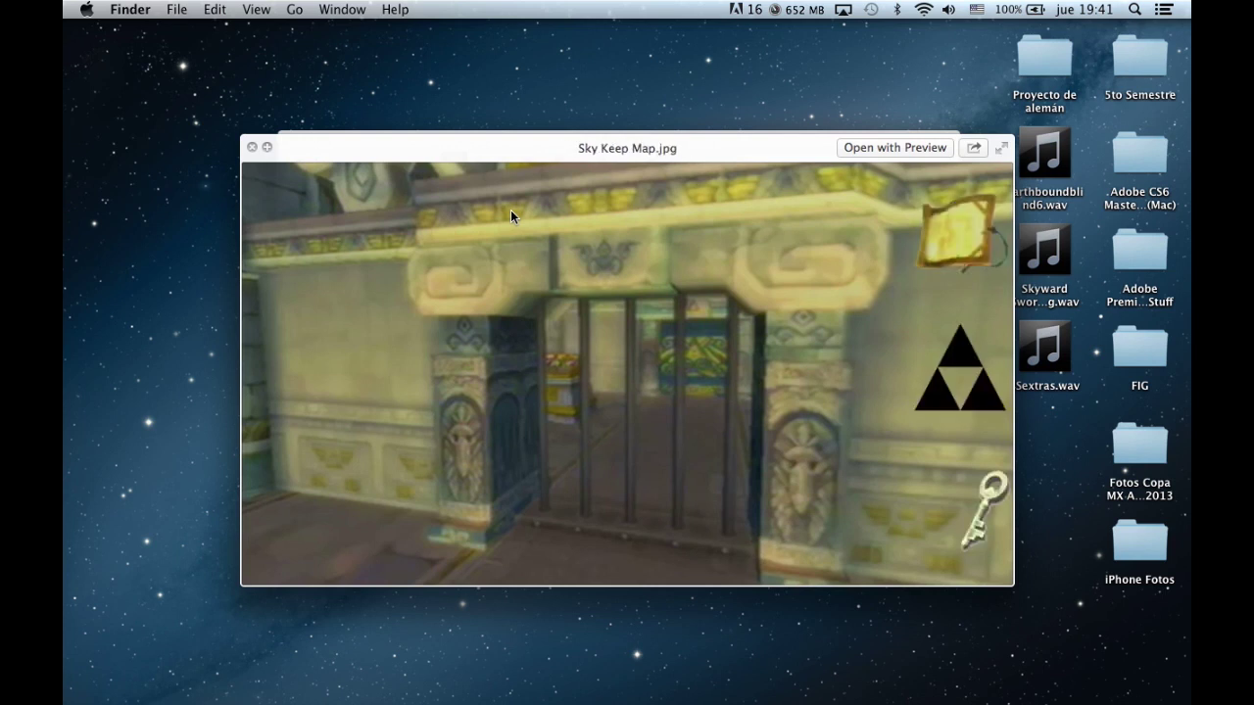
key("Right")
key("Right")
key("Right")
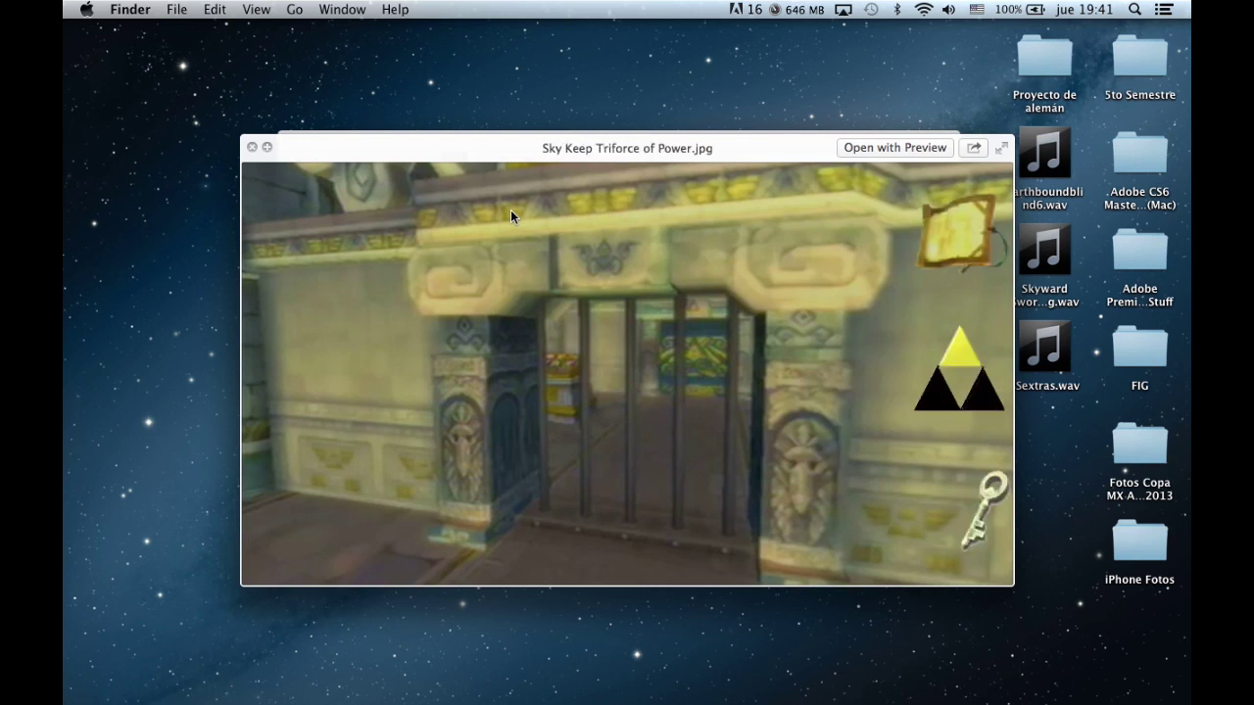
key("Right")
key("Left")
key("Left")
key("Left")
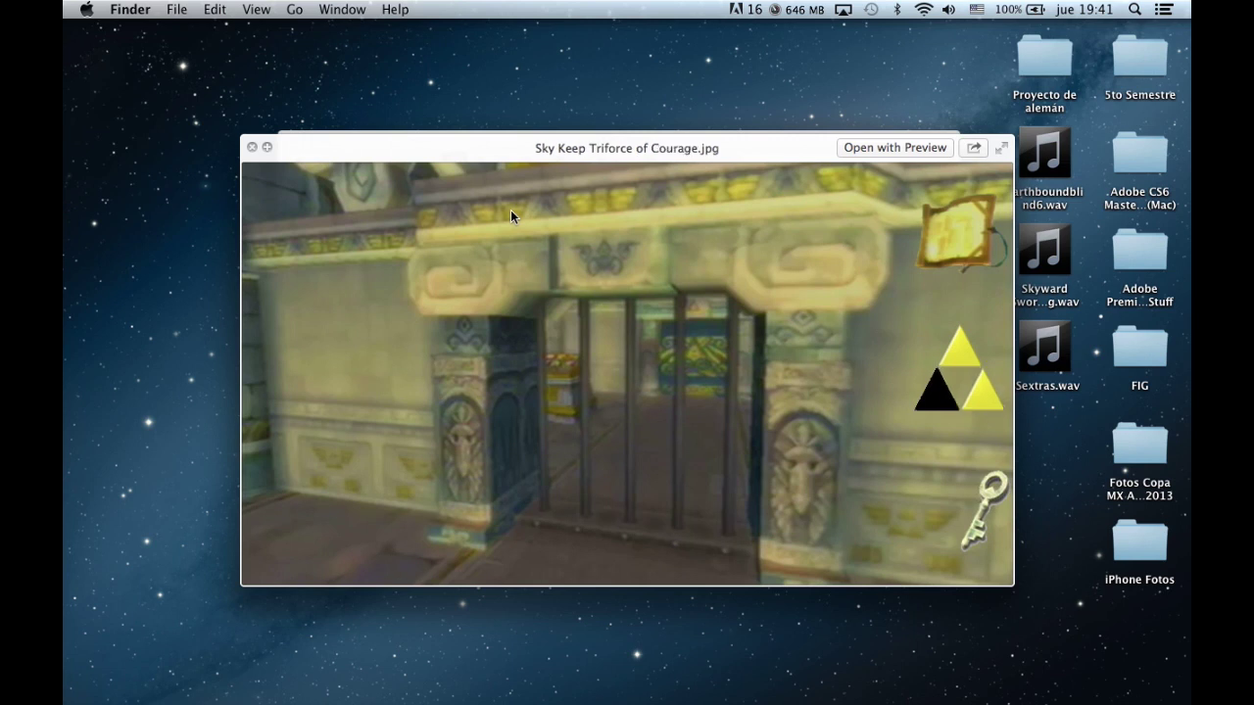
key("space")
Go back up to the Skyward Sword images folder and open the Items folder.
left_click(728, 352)
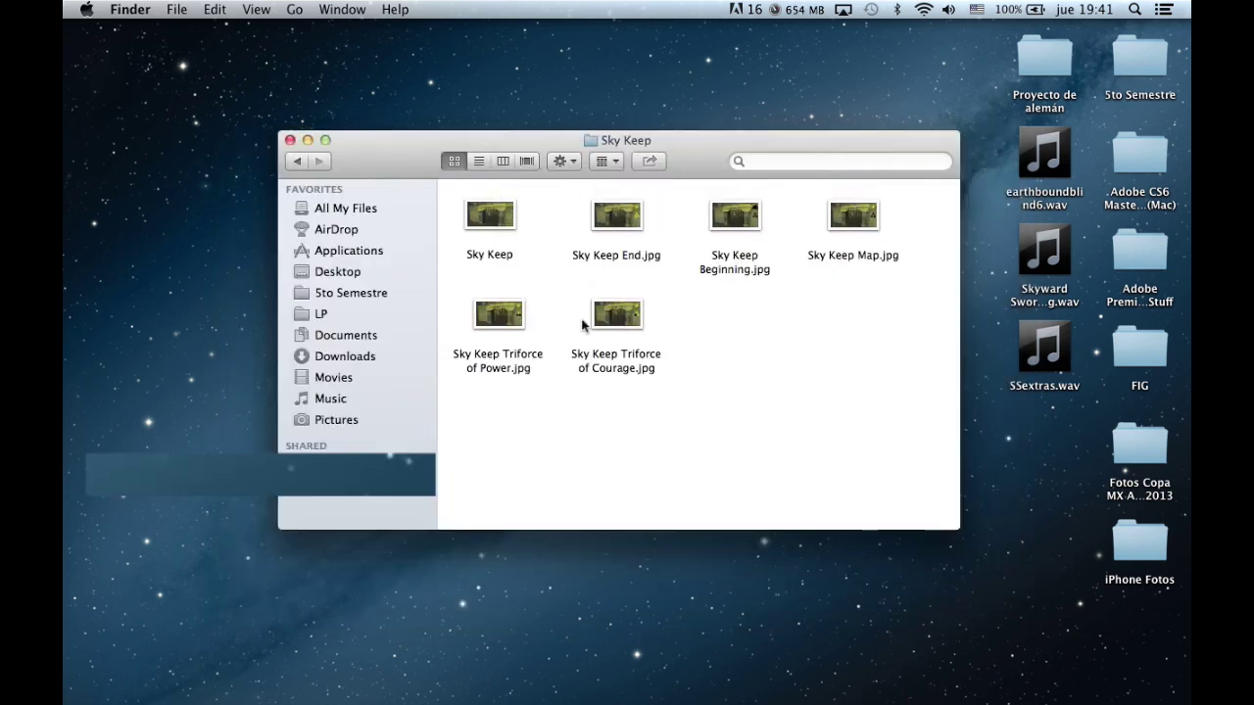
left_click(299, 160)
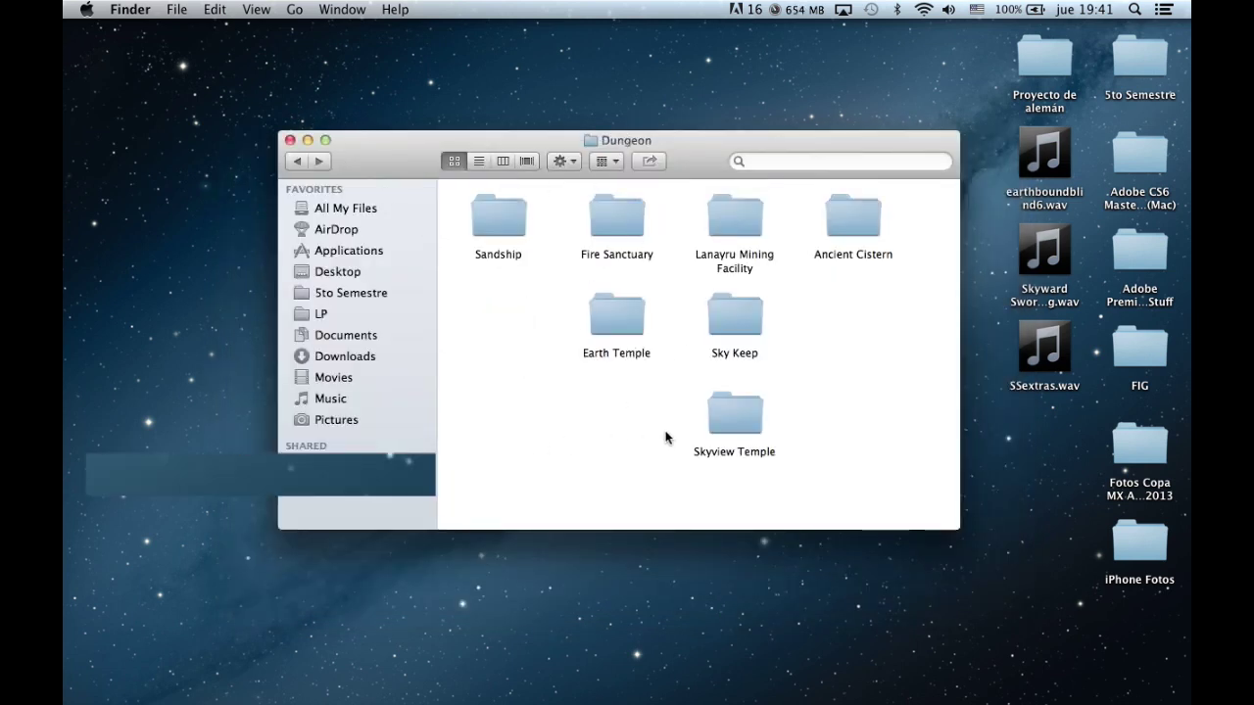
left_click(297, 161)
double_click(735, 227)
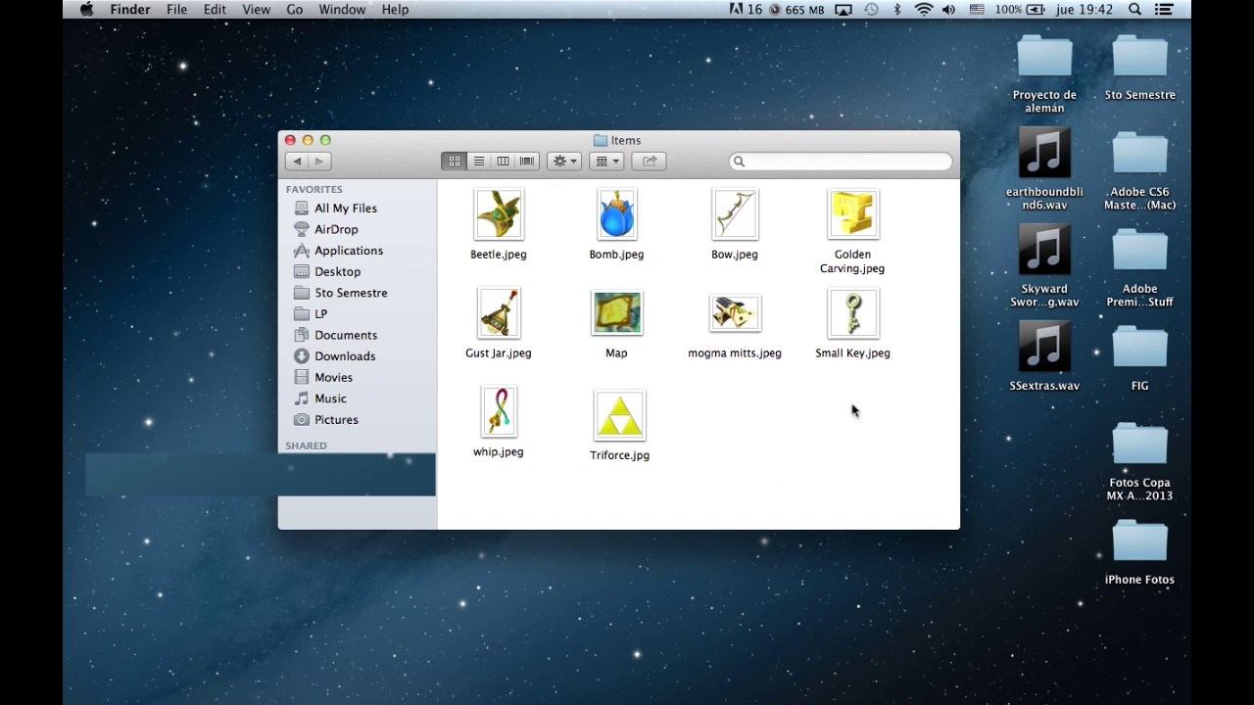
Open the Overworld folder and preview the Eldin Volcano and Skyloft images.
left_click(300, 163)
double_click(832, 222)
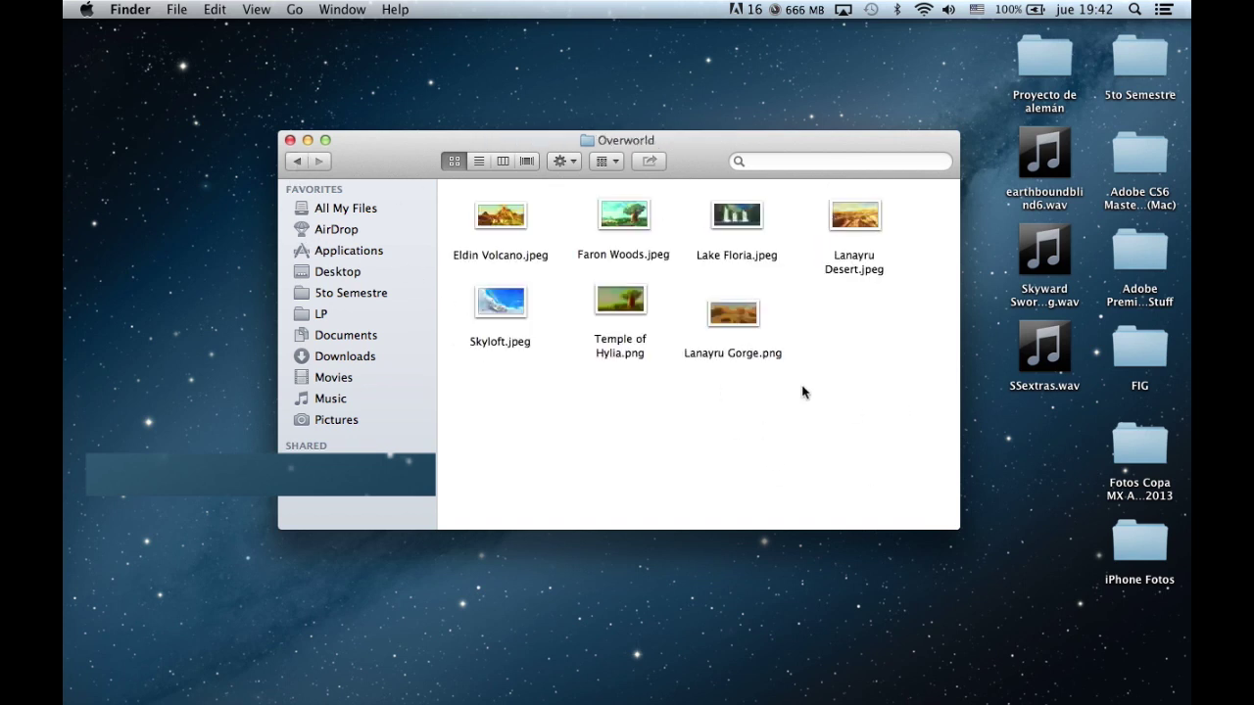
left_click(500, 219)
key("space")
key("Down")
key("space")
Preview Lanayru Desert, Lake Floria, Lanayru Gorge, Temple of Hylia and Faron Woods images.
left_click(854, 228)
key("space")
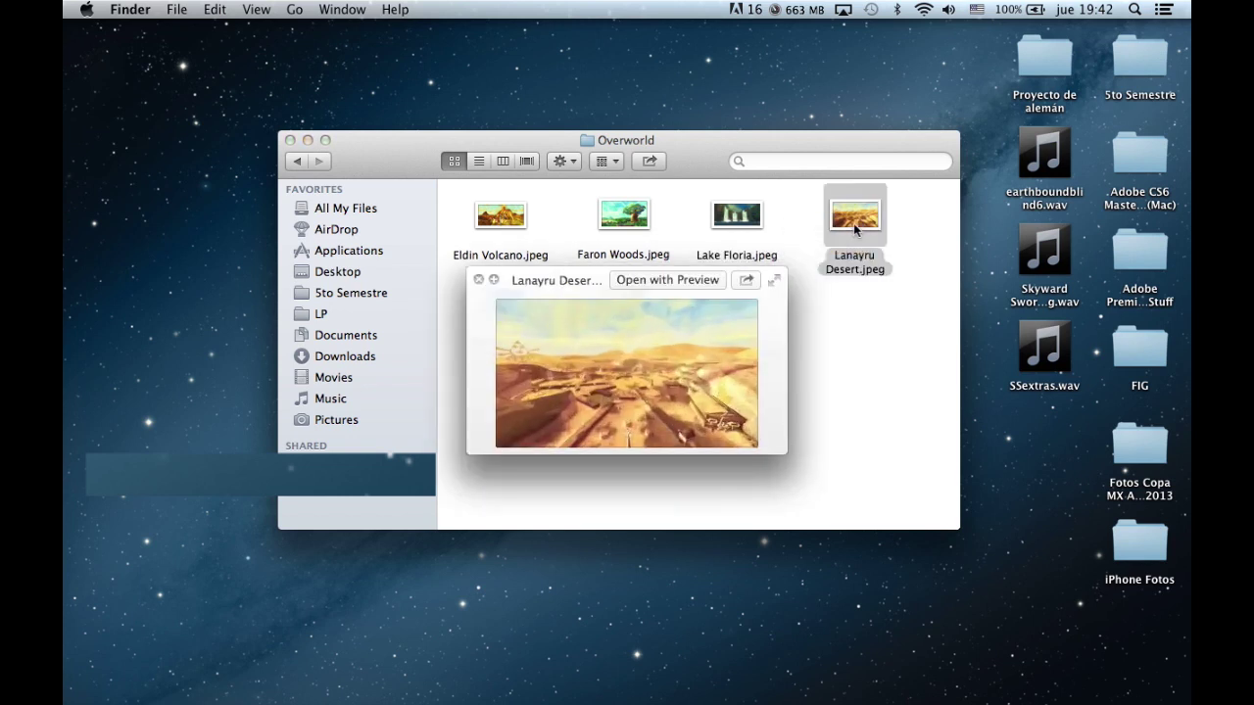
key("Left")
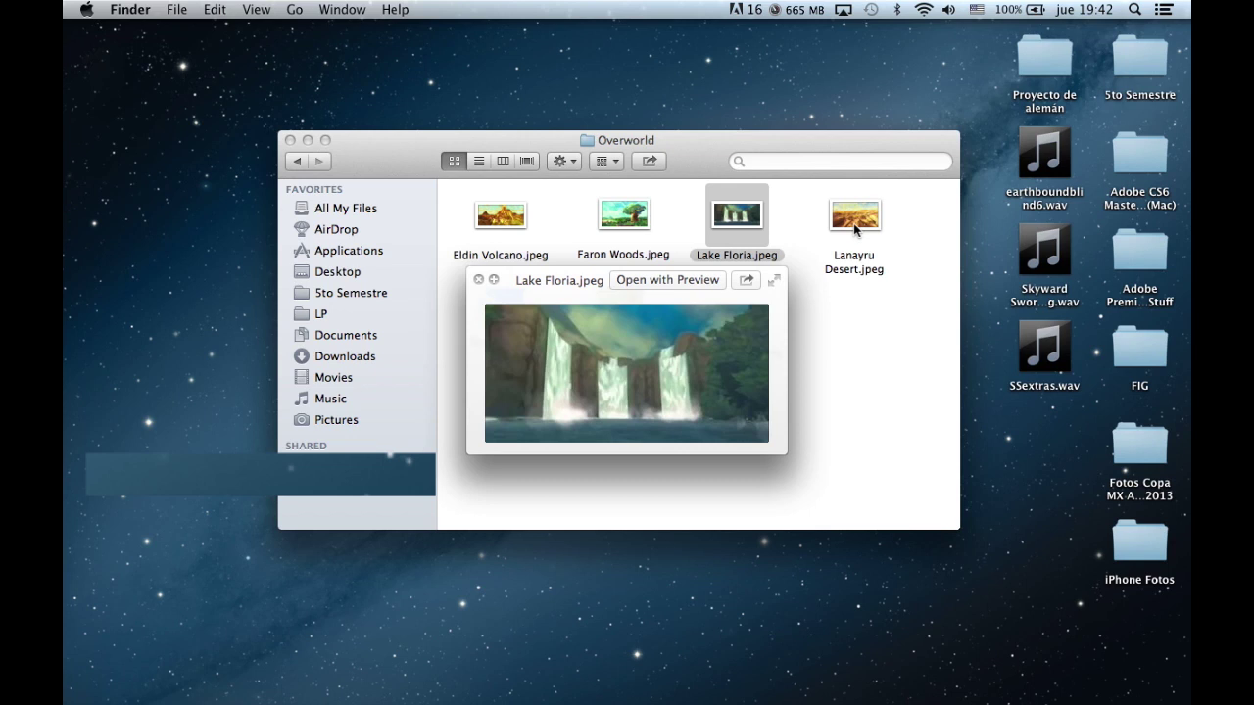
key("Right")
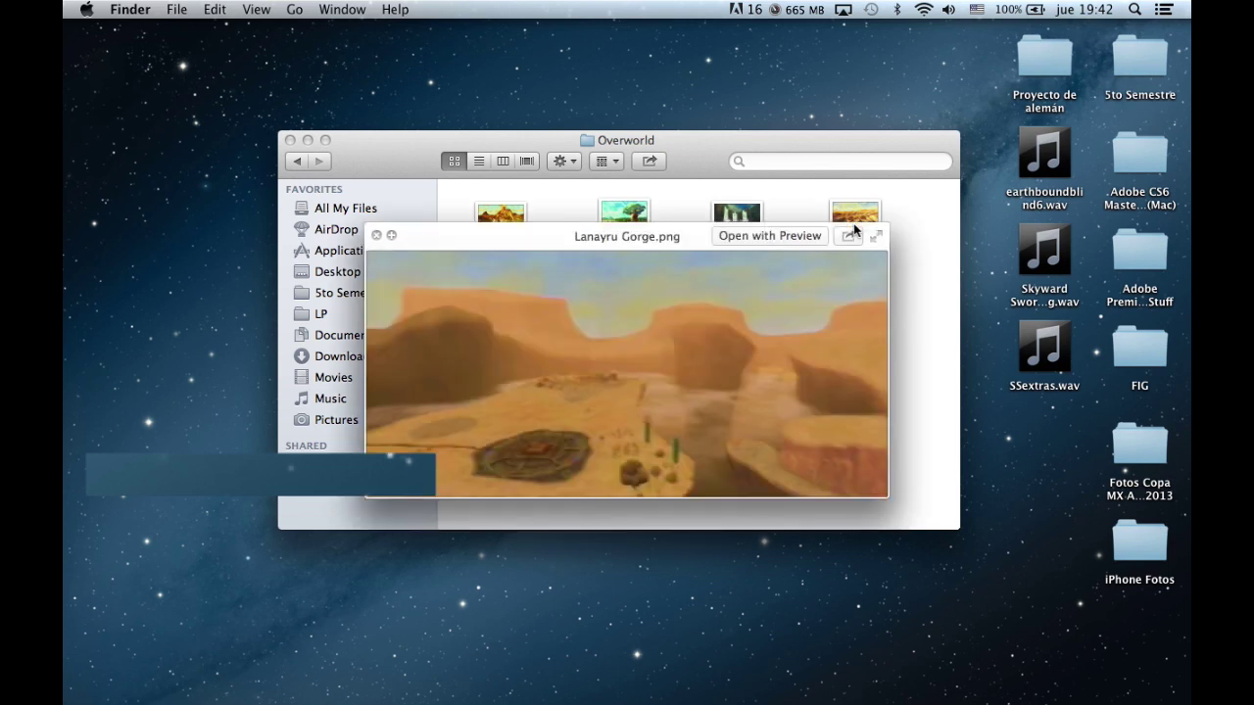
key("Right")
key("space")
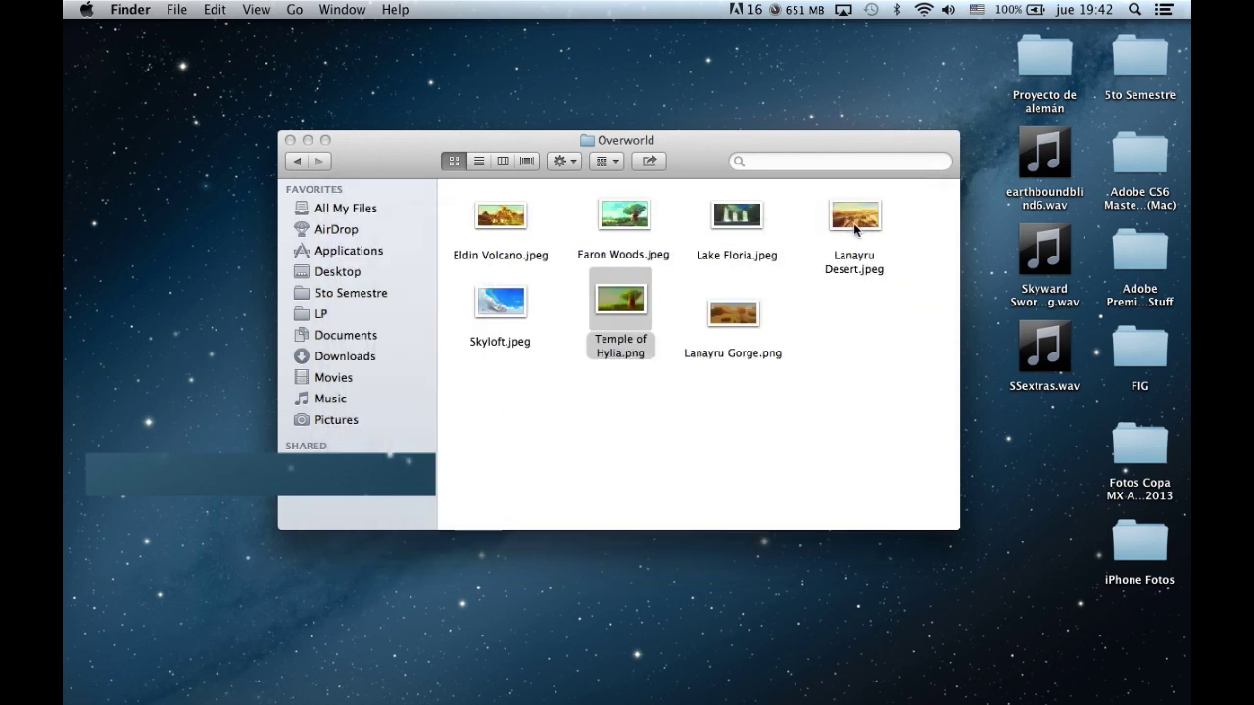
key("Up")
key("space")
key("space")
key("Down")
key("space")
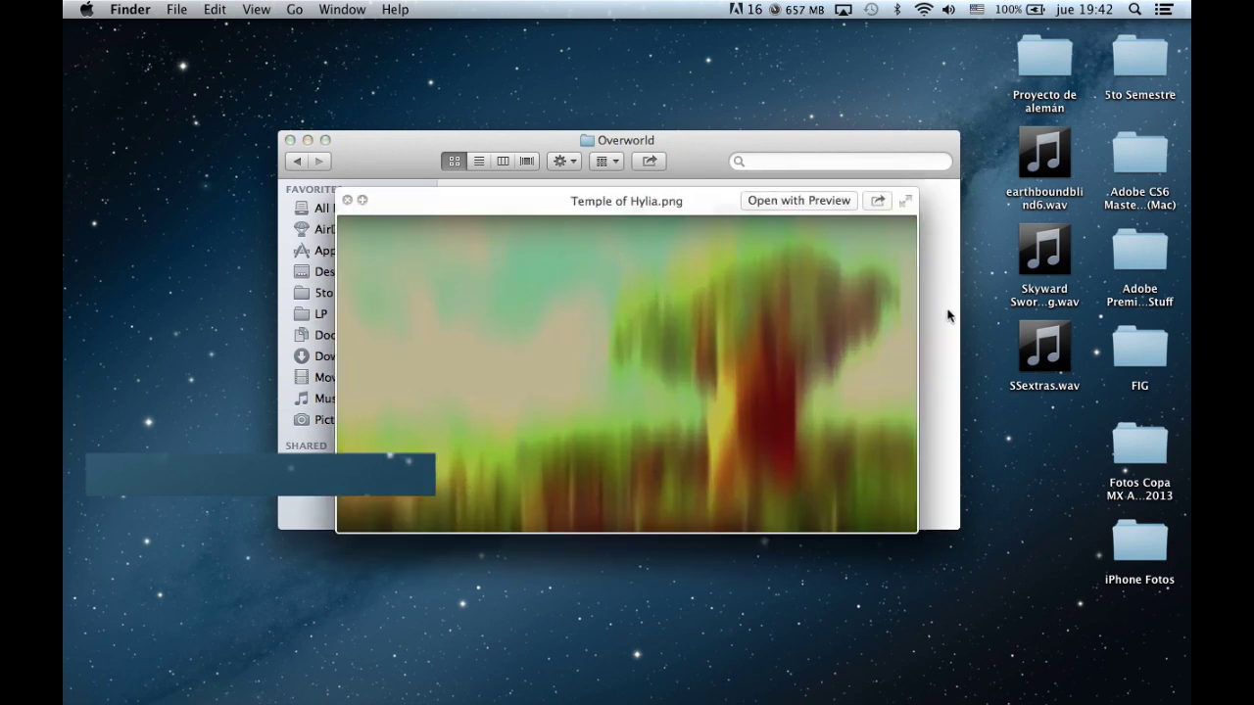
Glance at the Premiere Pro space, then close the Temple of Hylia preview and deselect it.
key("space")
key("ctrl+Left")
key("ctrl+Right")
key("space")
key("space")
left_click(862, 395)
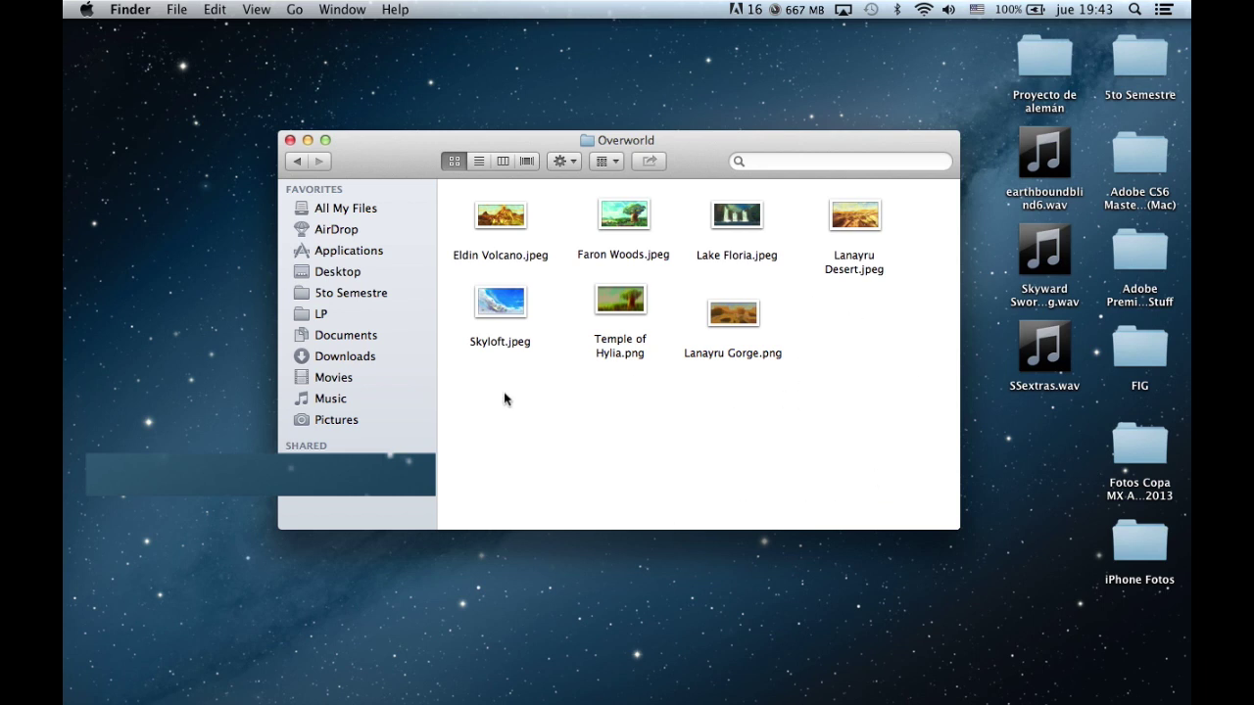
Step back through the TLOZ Skyward Sword (Complete) and LP folders to Movies, checking Premiere Pro midway.
left_click(299, 161)
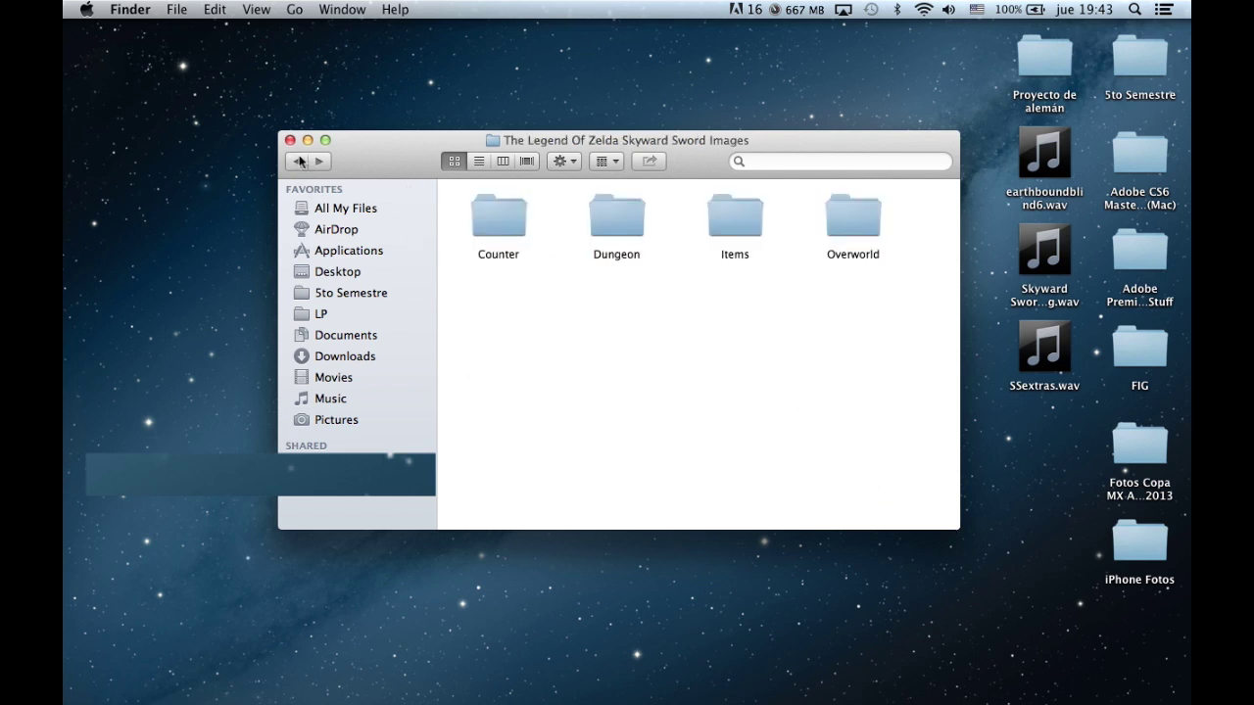
left_click(297, 163)
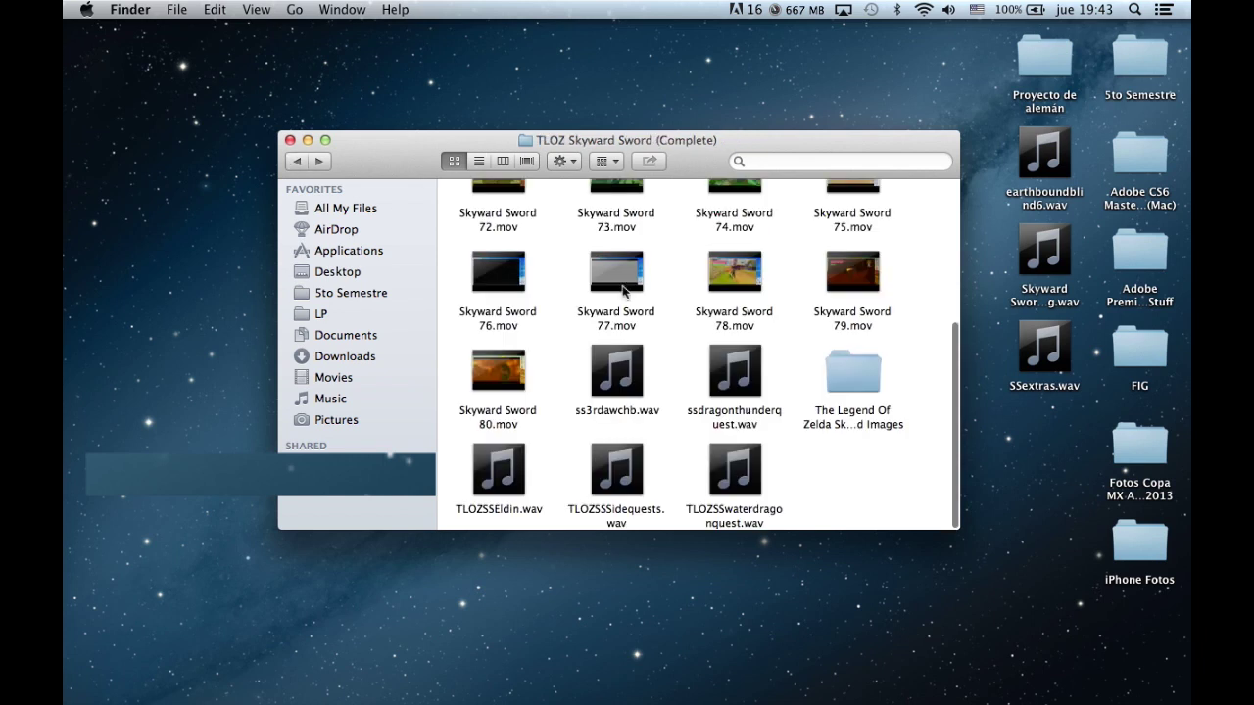
key("super+Tab")
key("super+Tab")
scroll(894, 471, "up", 5)
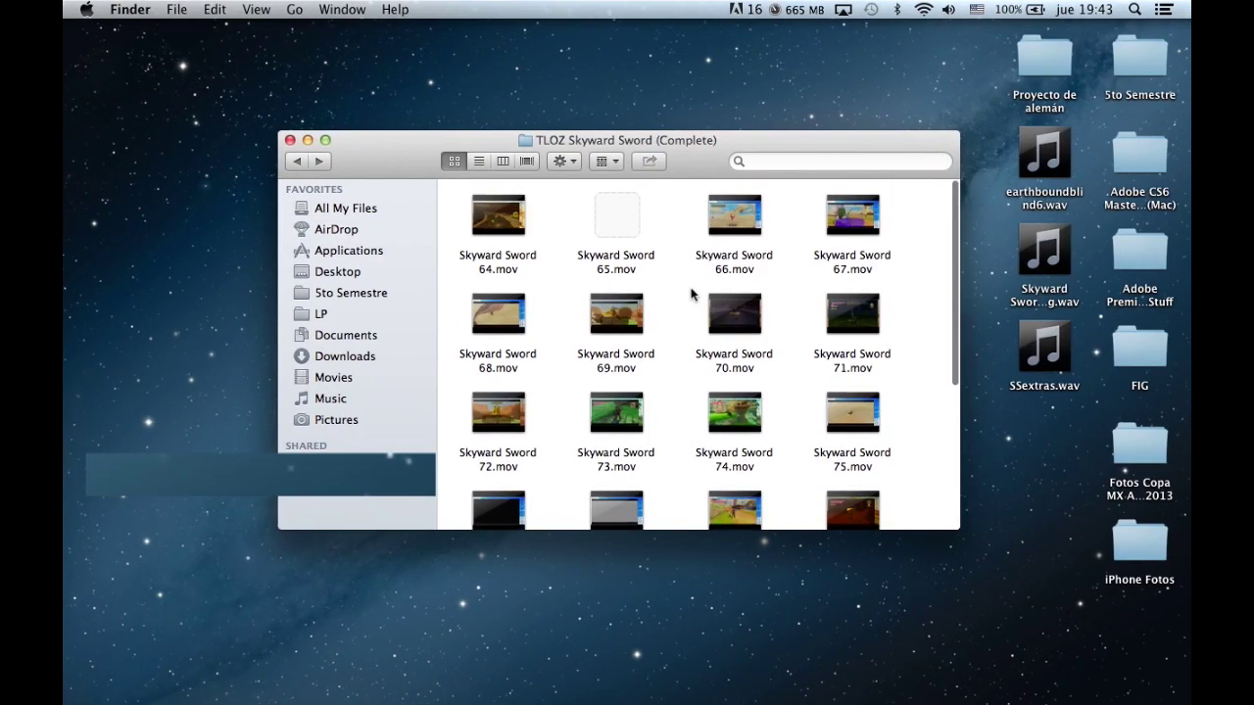
left_click(295, 163)
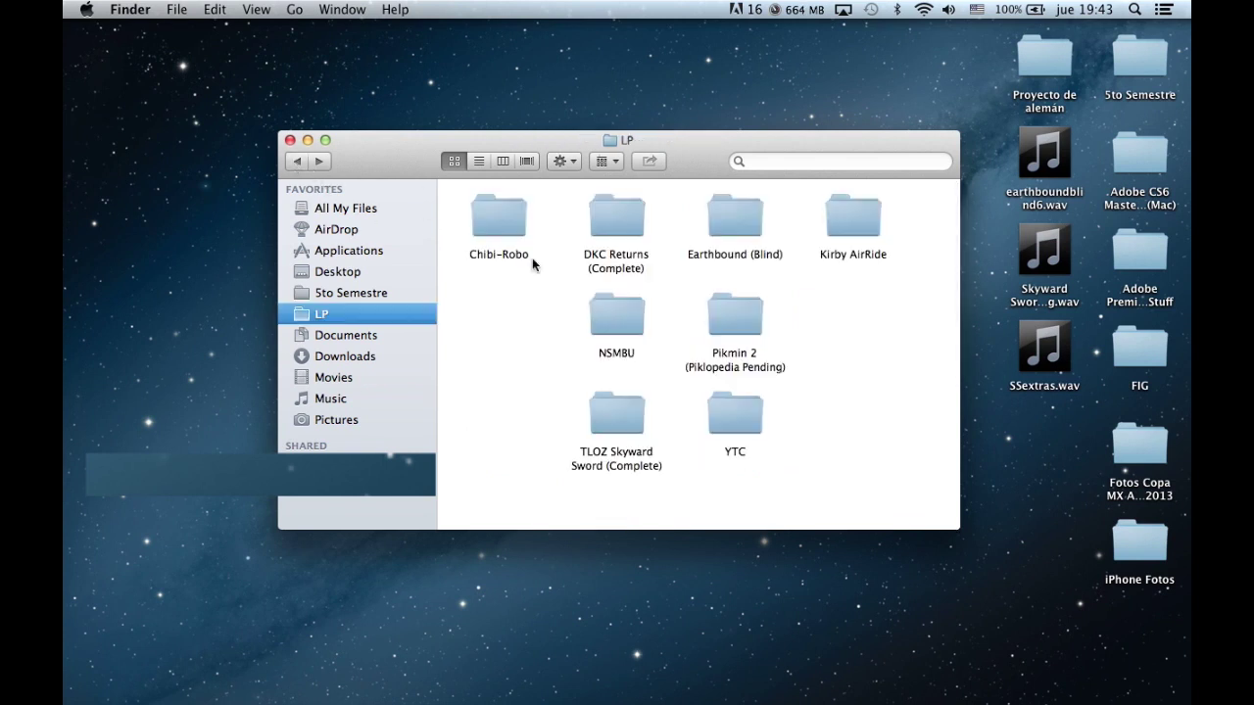
left_click(295, 162)
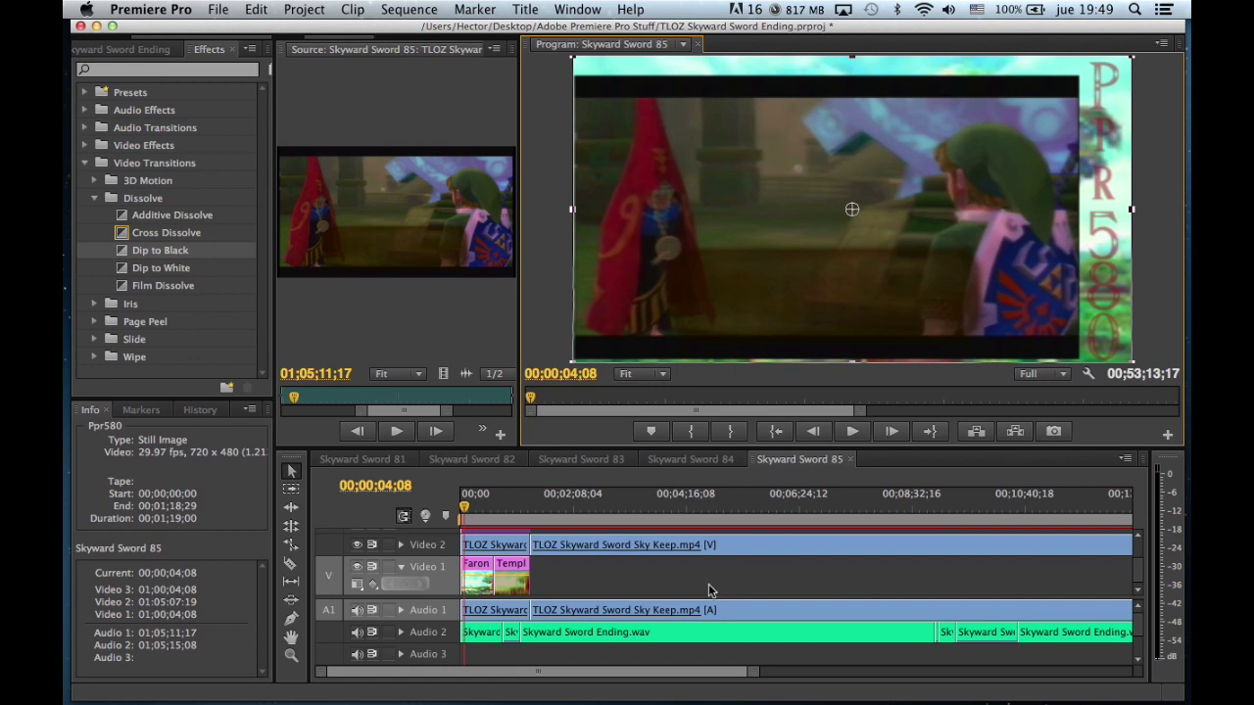
Deselect the timeline clip and show the project's media bin instead of effects.
left_click(711, 588)
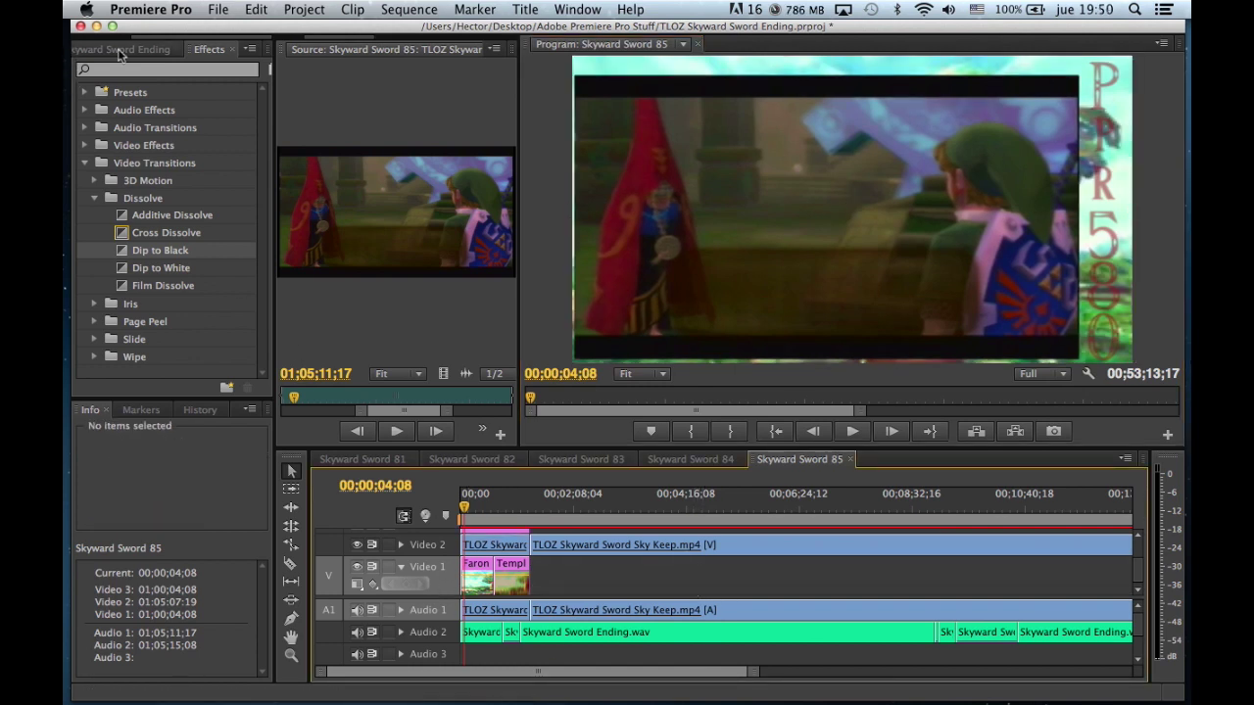
left_click(127, 49)
scroll(172, 252, "down", 3)
scroll(171, 253, "down", 5)
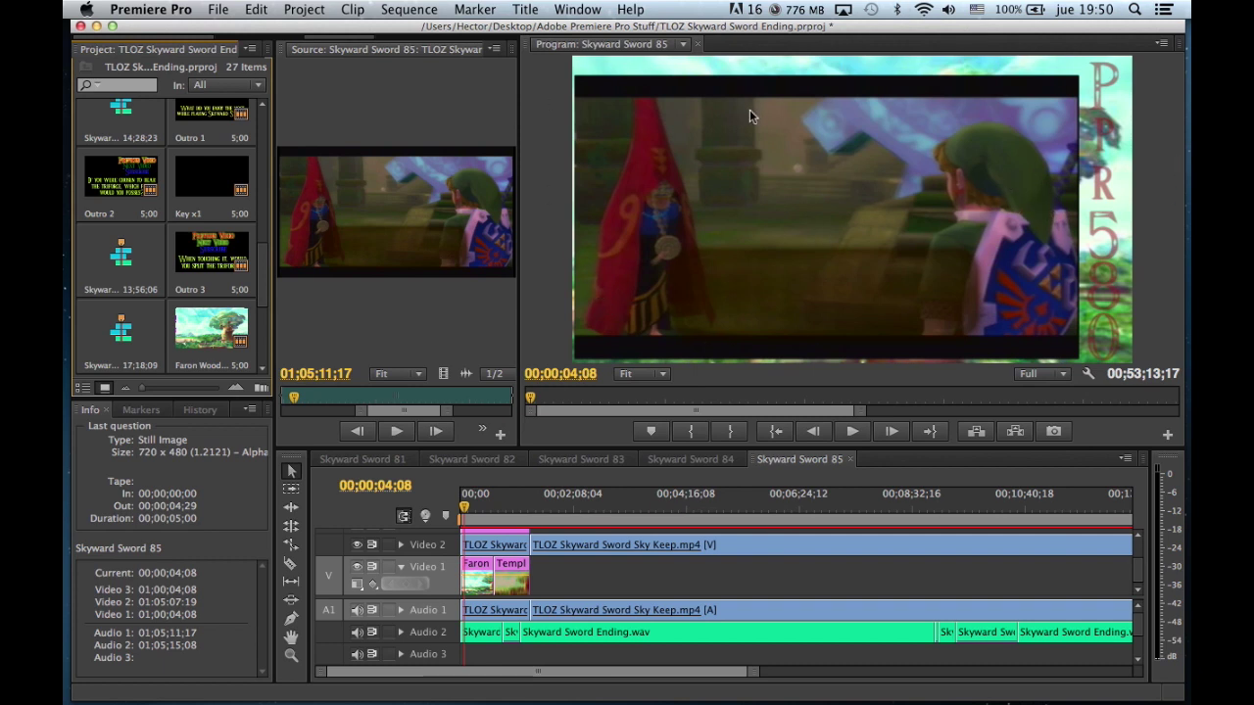
Switch the workspace layout to Editing.
left_click(578, 10)
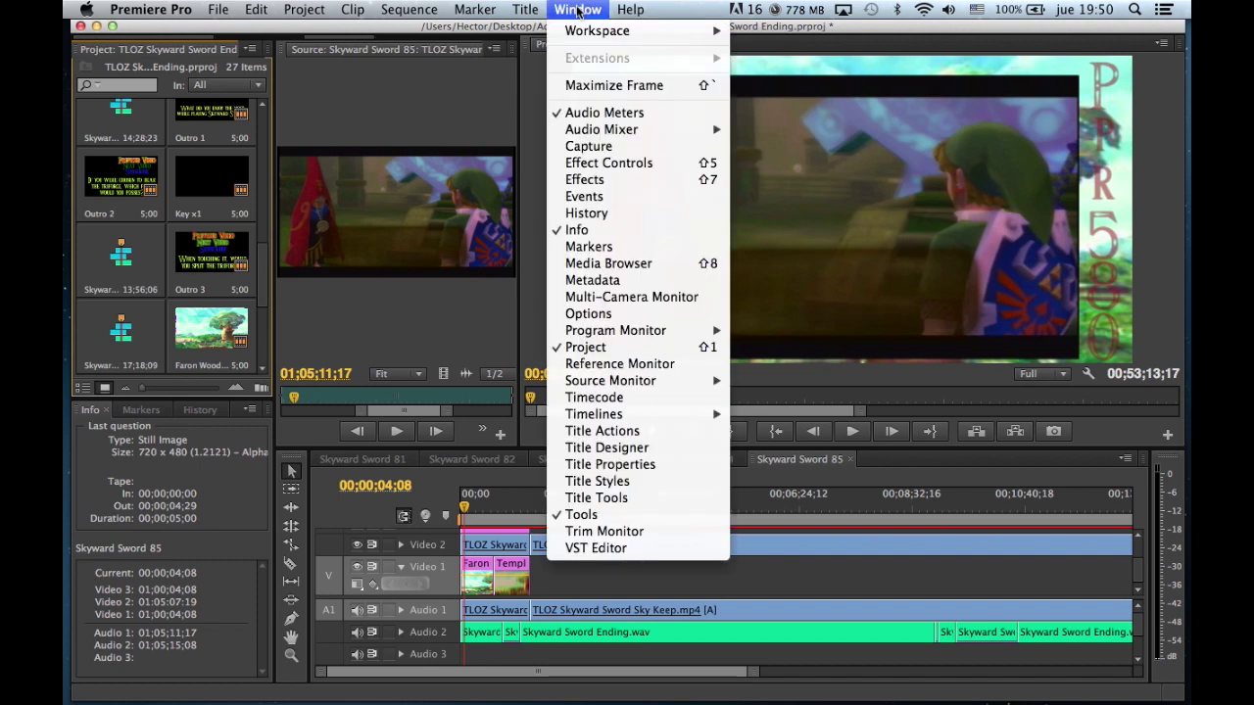
mouse_move(589, 32)
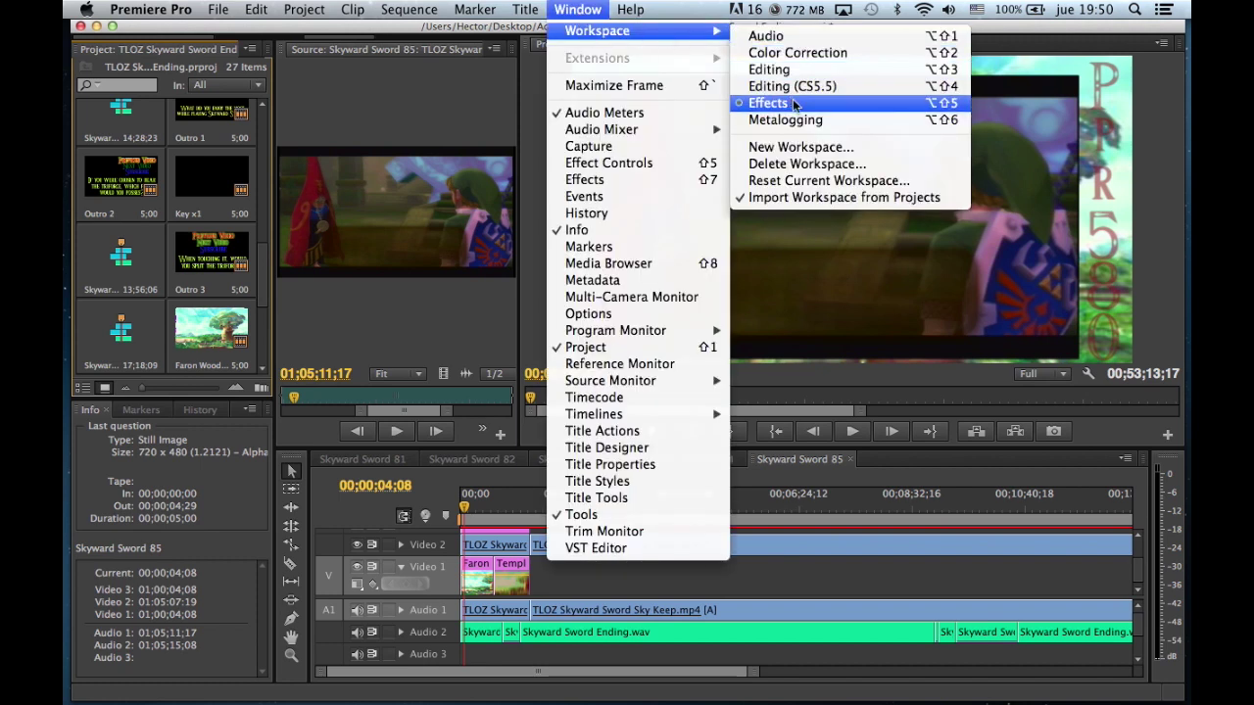
left_click(769, 70)
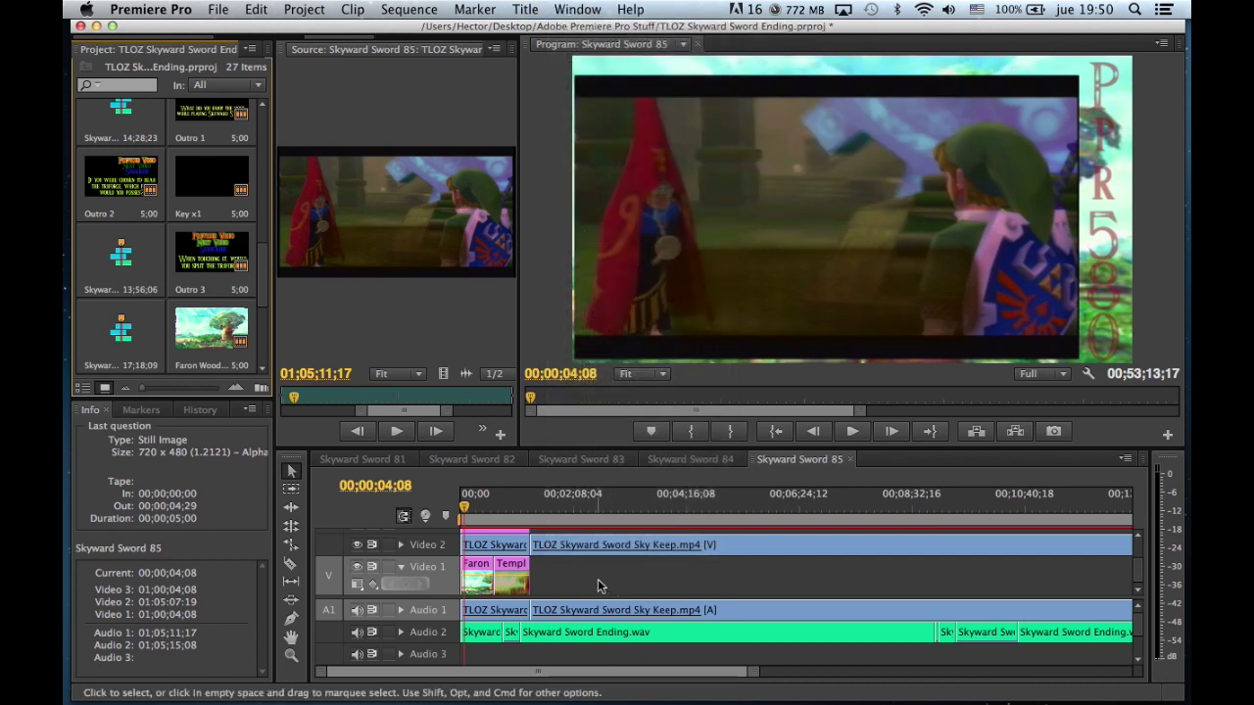
Play the sequence briefly, then park the playhead at 00;00;30;29.
key("space")
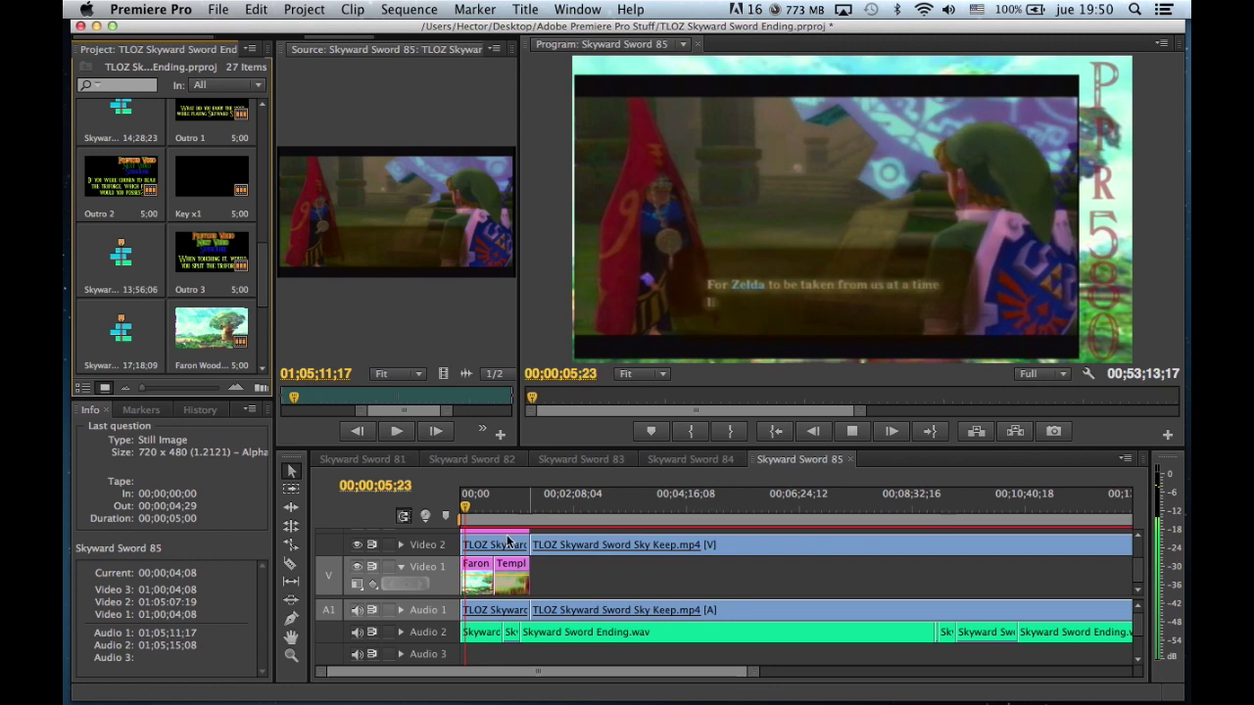
key("space")
left_click_drag(468, 514, 493, 516)
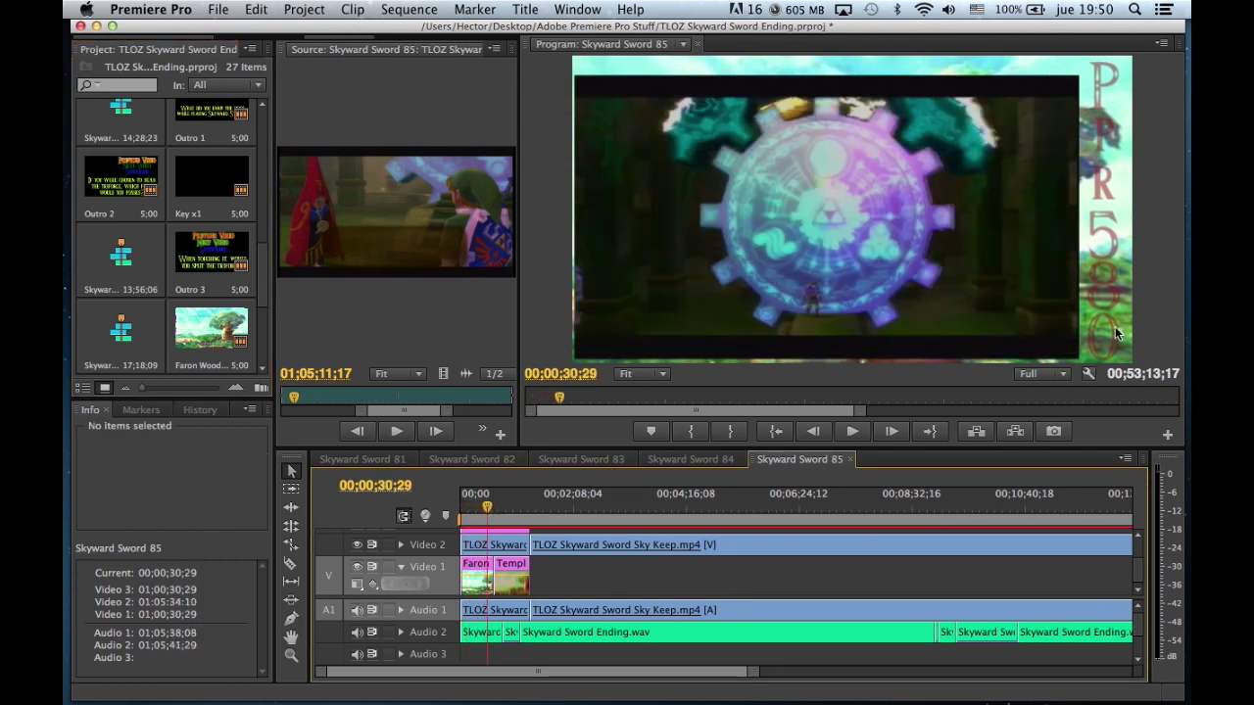
scroll(703, 568, "up", 3)
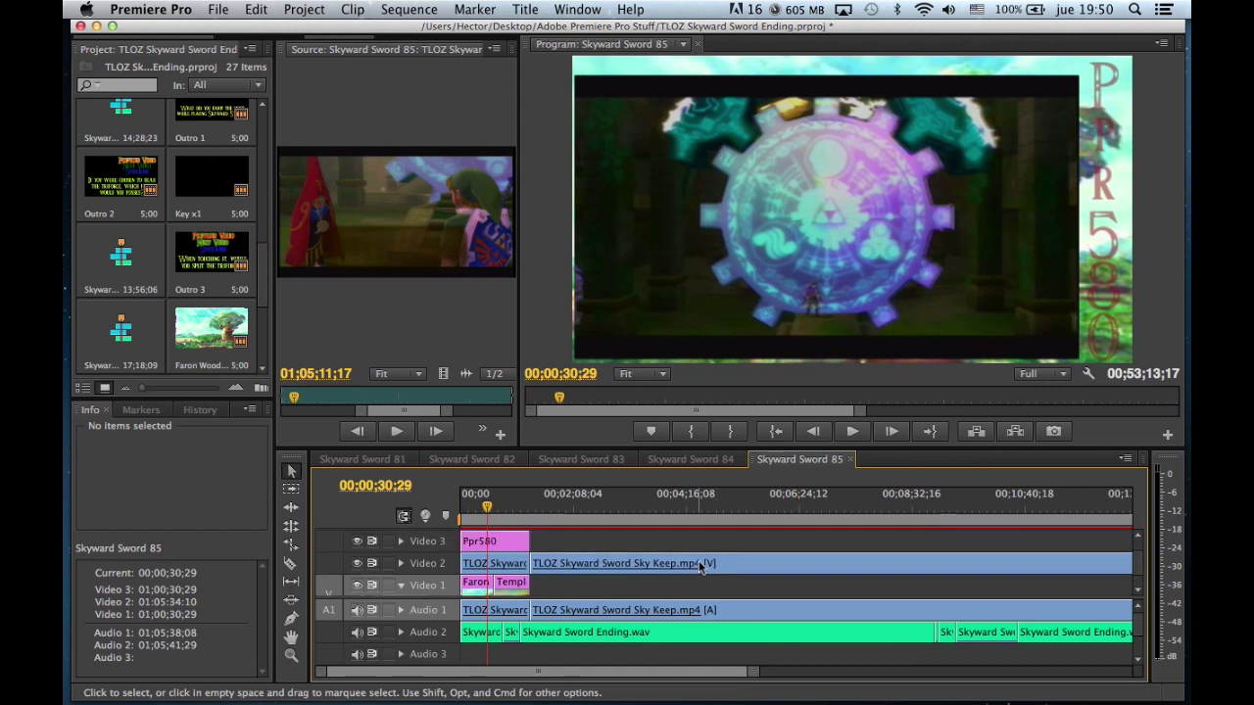
double_click(509, 553)
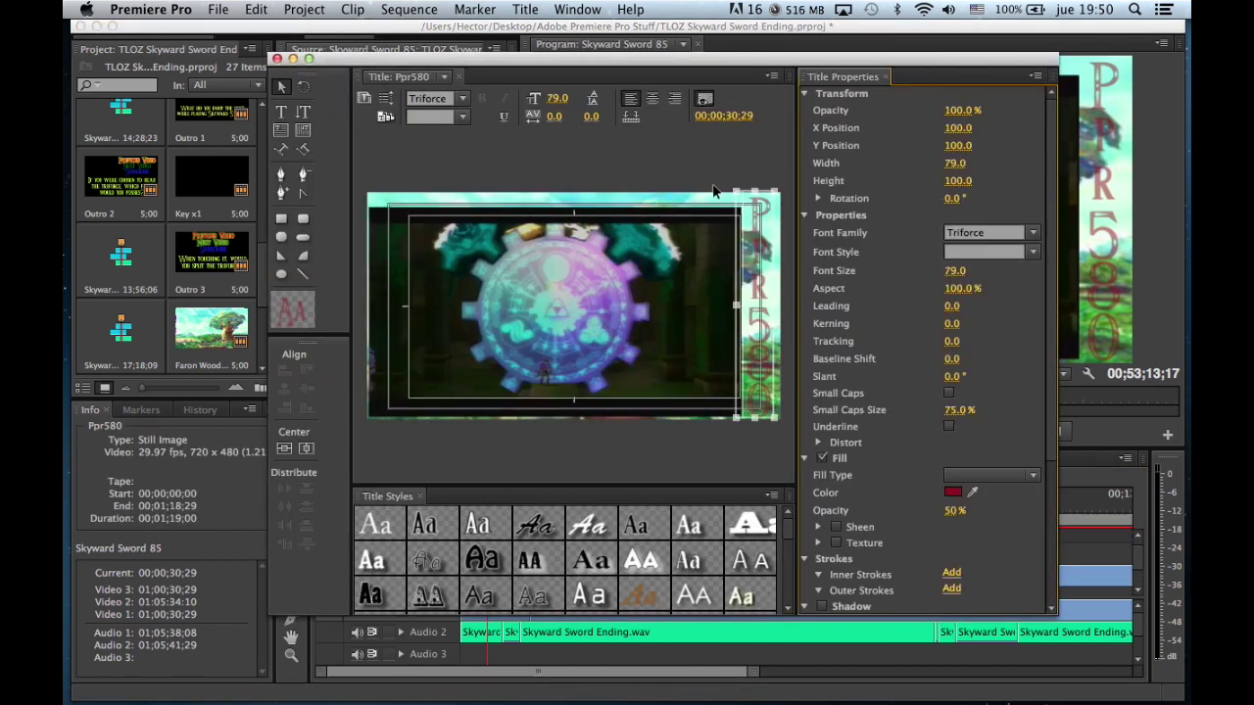
left_click(305, 116)
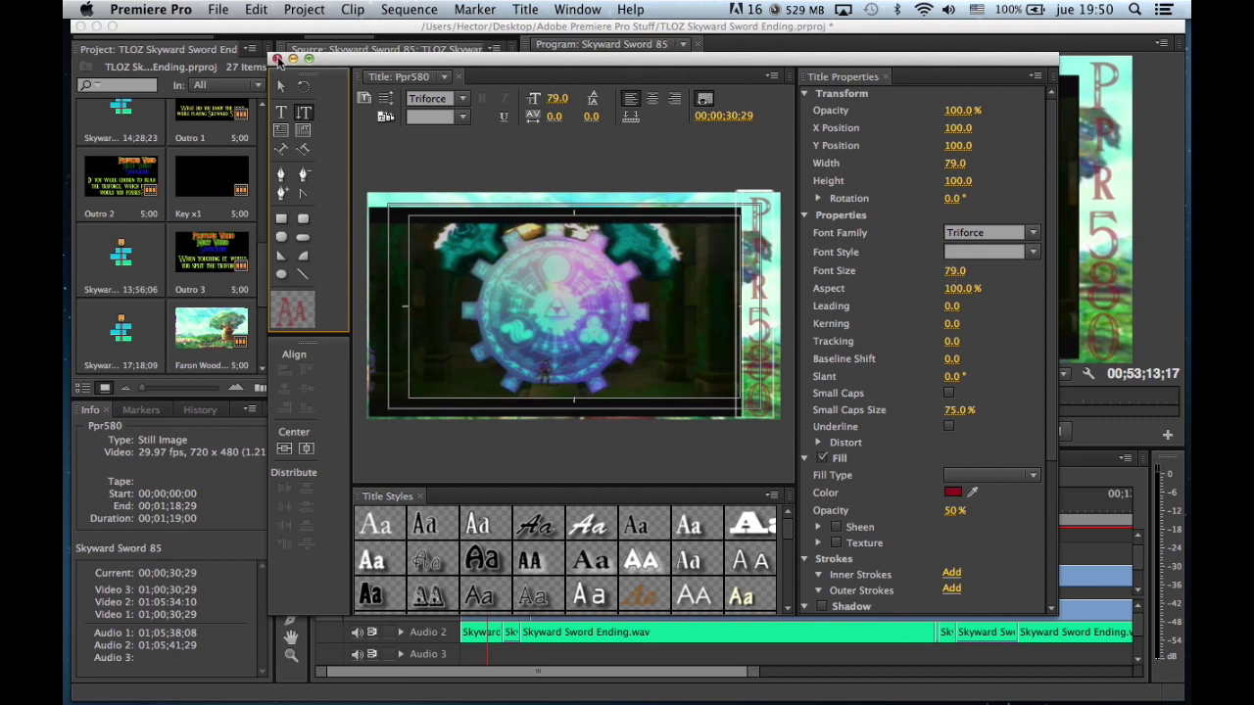
left_click(278, 59)
Play the sequence while zooming the timeline in and out, stopping at 00;00;50;07.
left_click(617, 539)
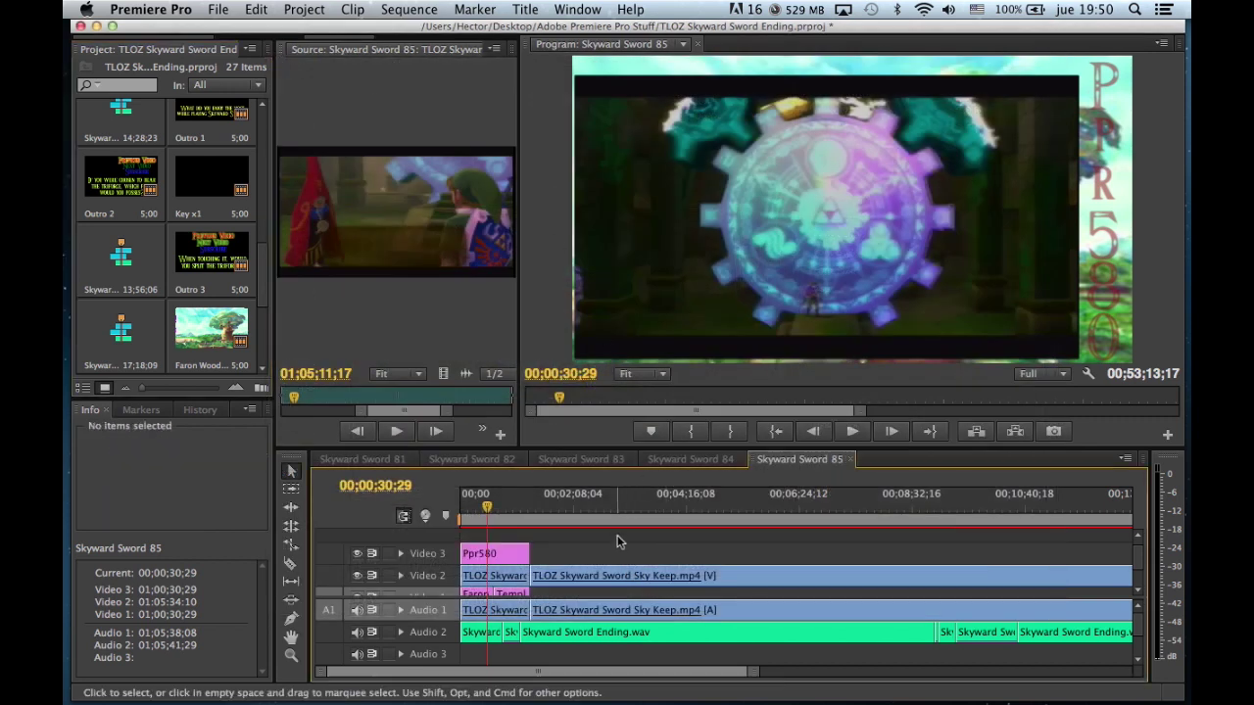
scroll(549, 544, "down", 2)
key("space")
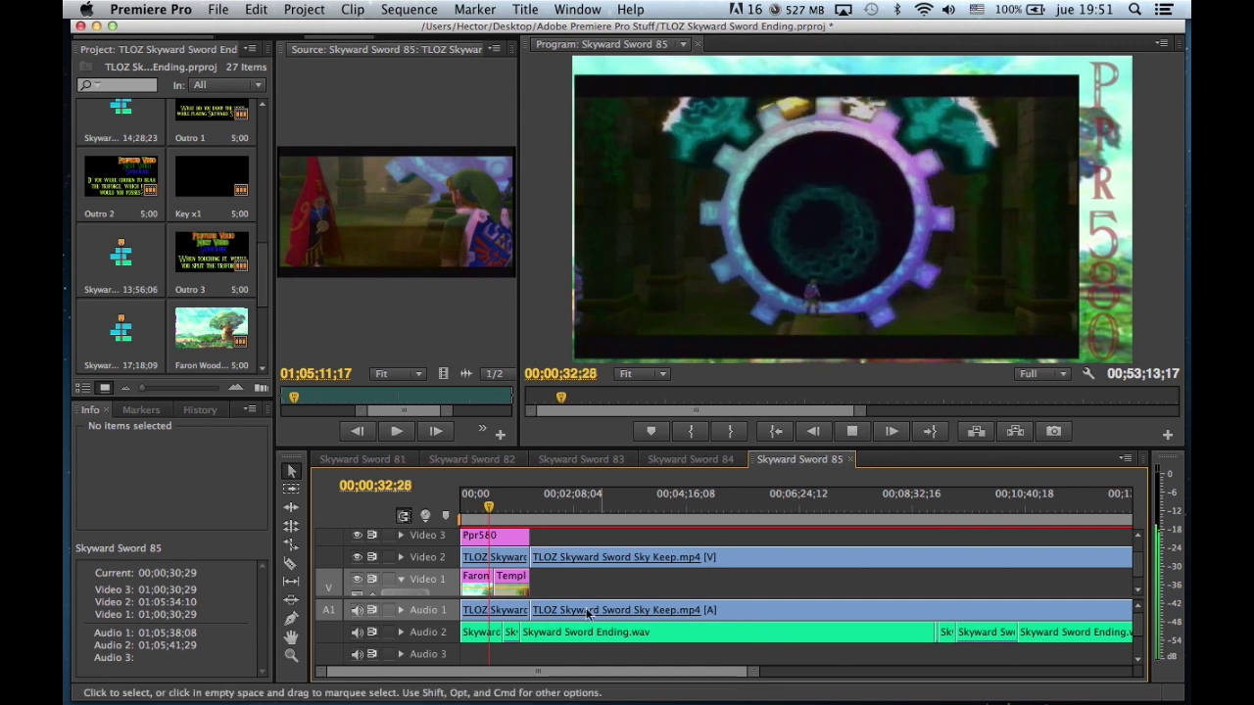
key("=")
key("=")
key("=")
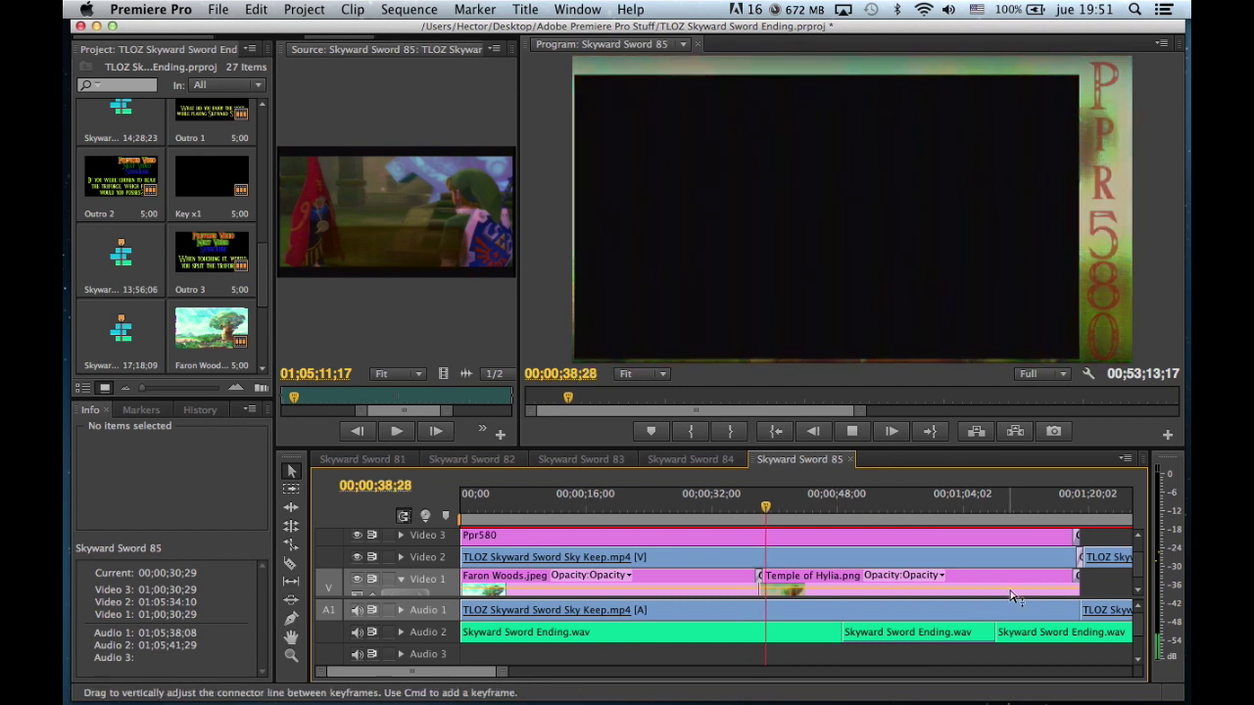
key("minus")
key("minus")
key("minus")
key("minus")
key("minus")
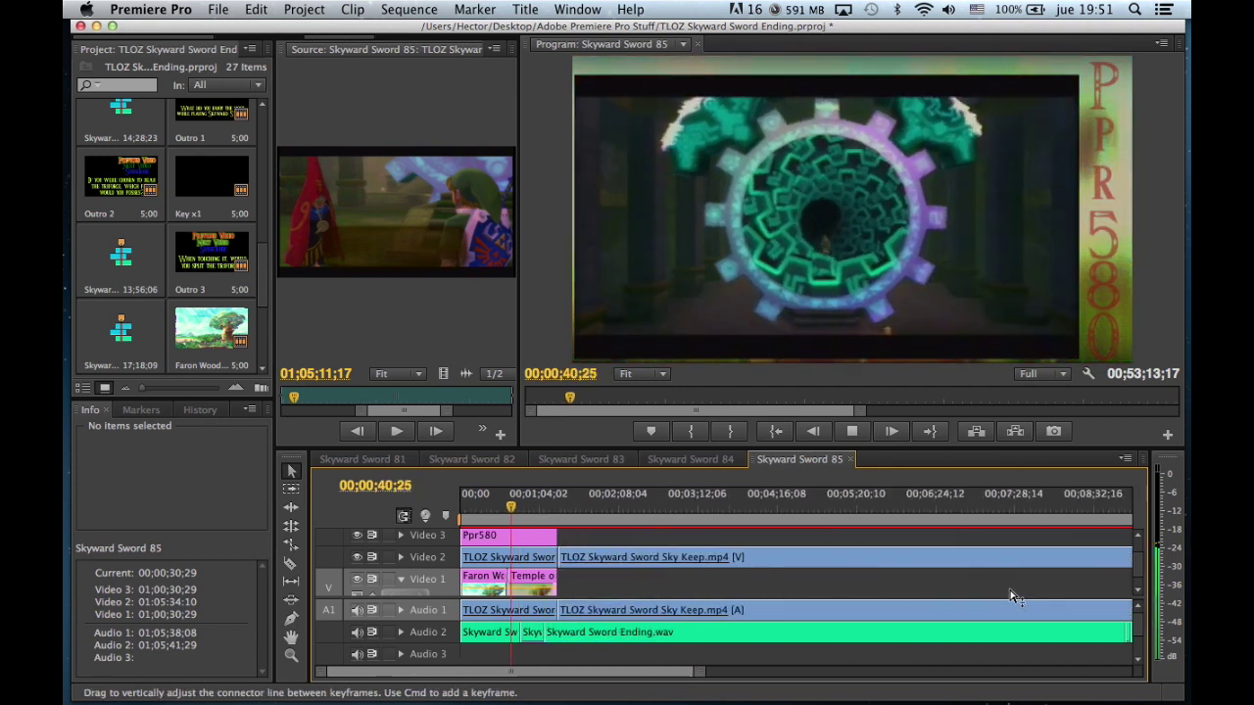
key("minus")
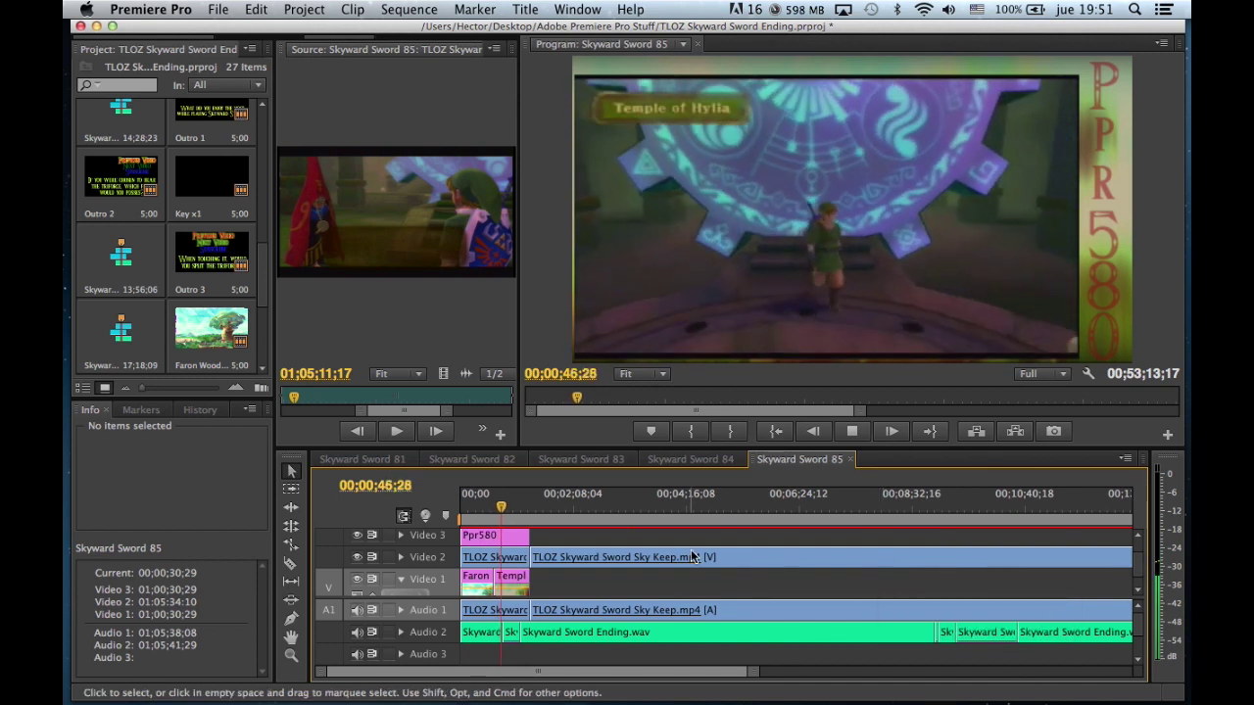
key("=")
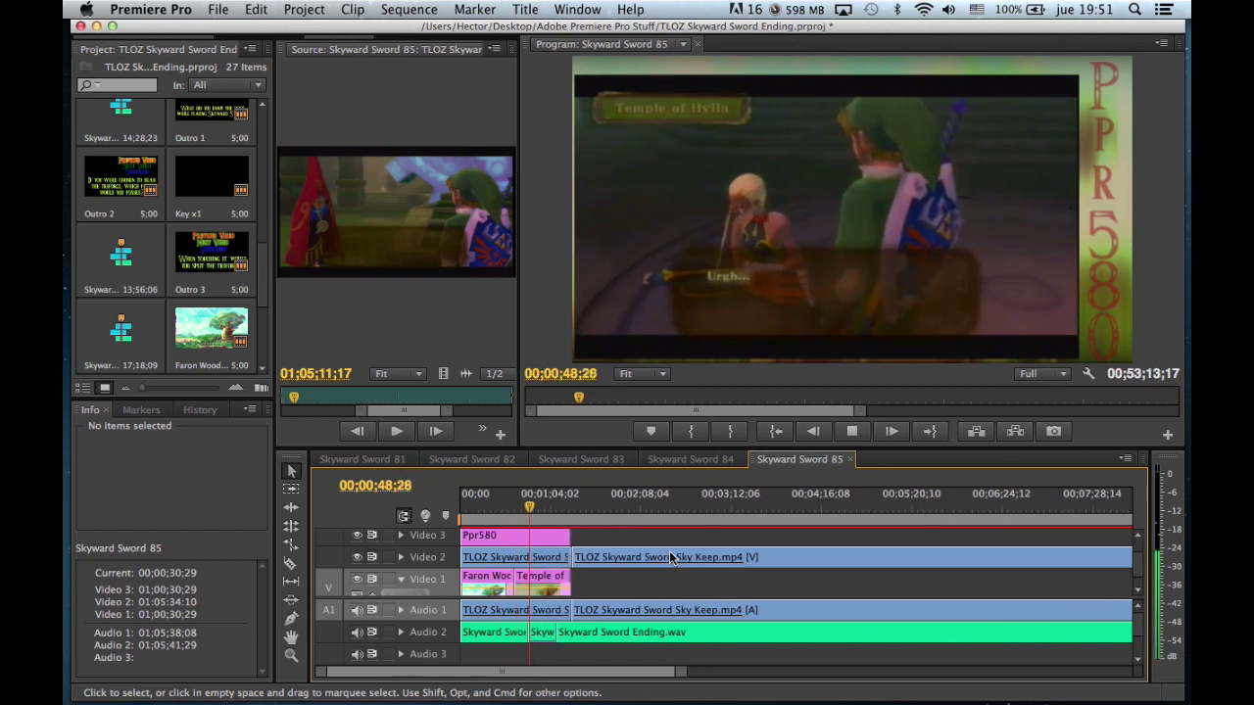
key("=")
key("=")
key("space")
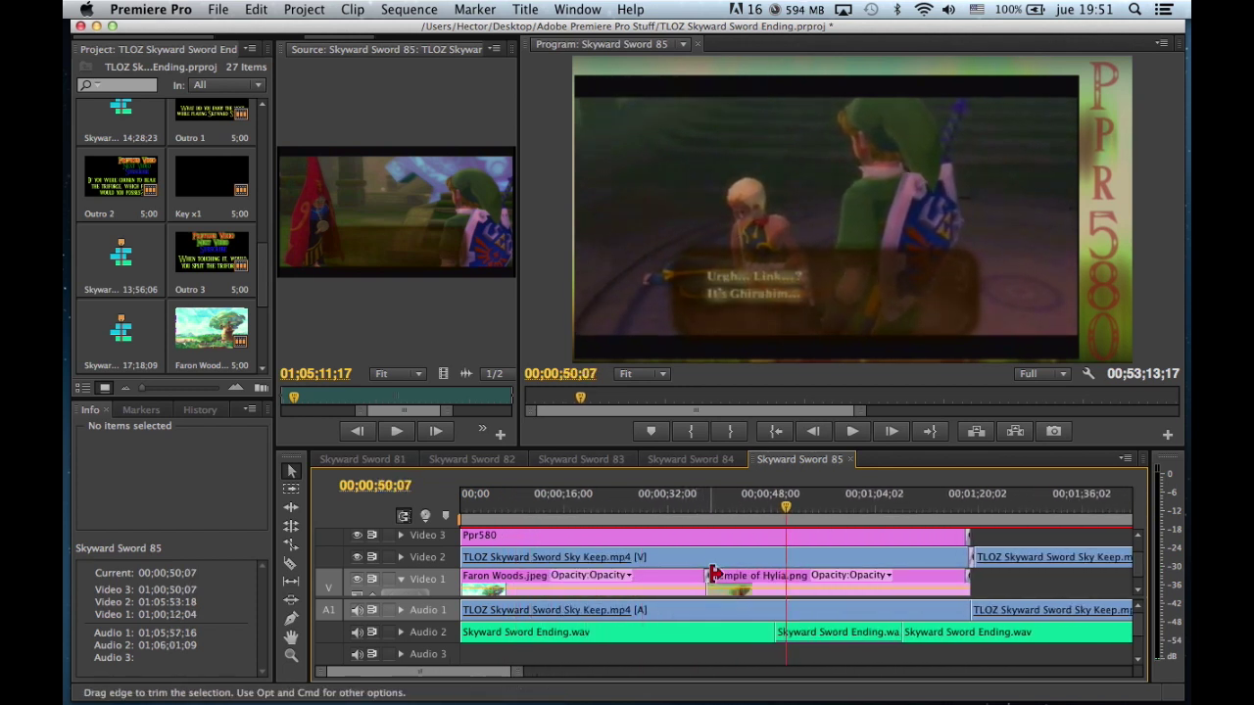
Select the Faron Woods–Temple of Hylia Cross Dissolve, view its settings, and play it back.
left_click(707, 578)
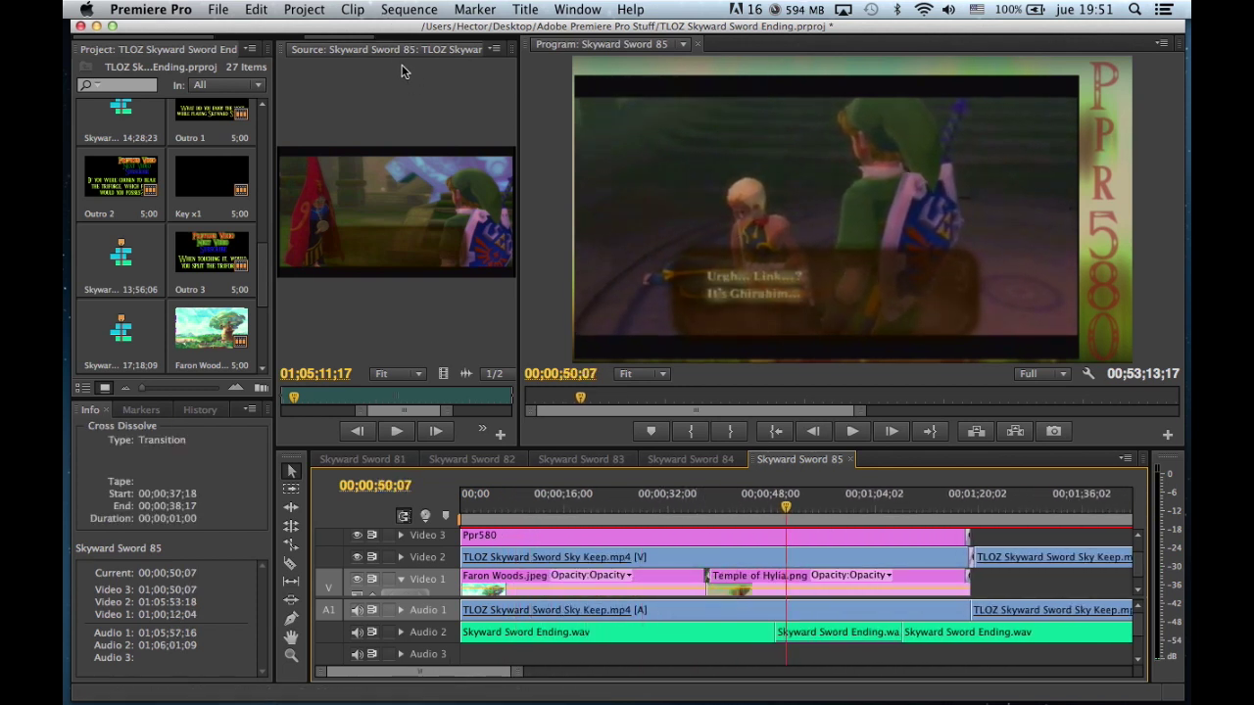
left_click(412, 49)
left_click(321, 49)
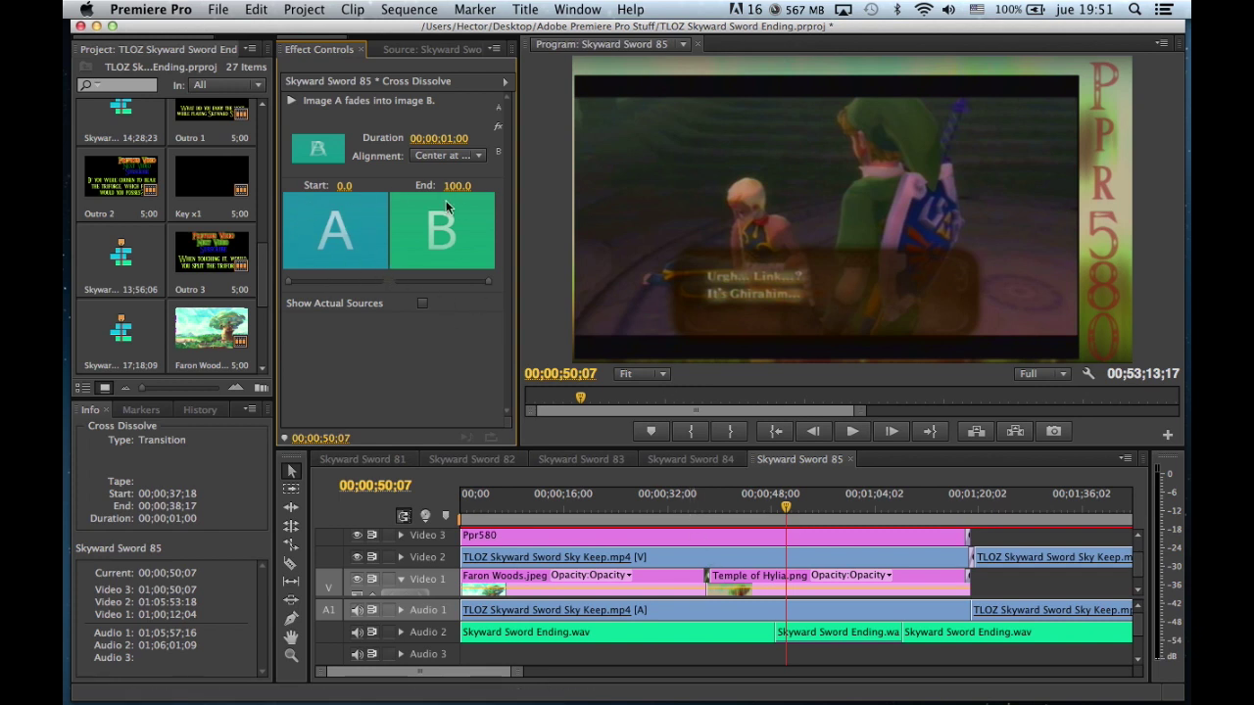
scroll(876, 527, "down", 5)
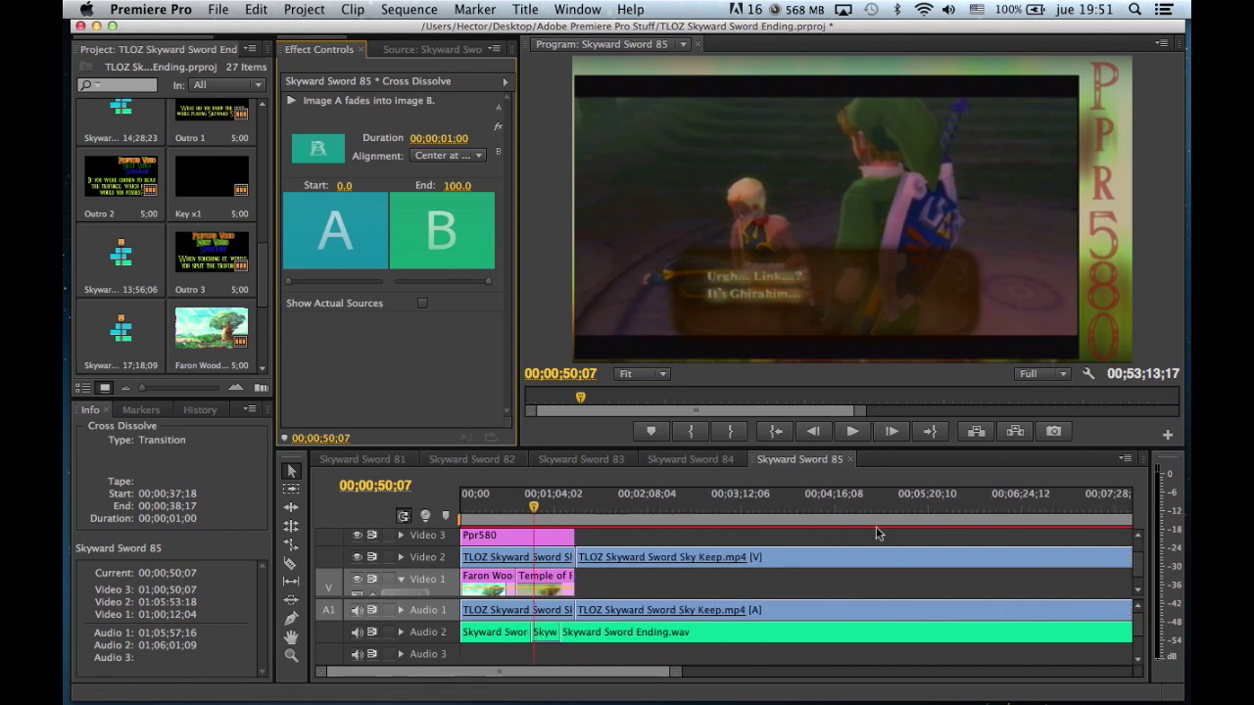
key("space")
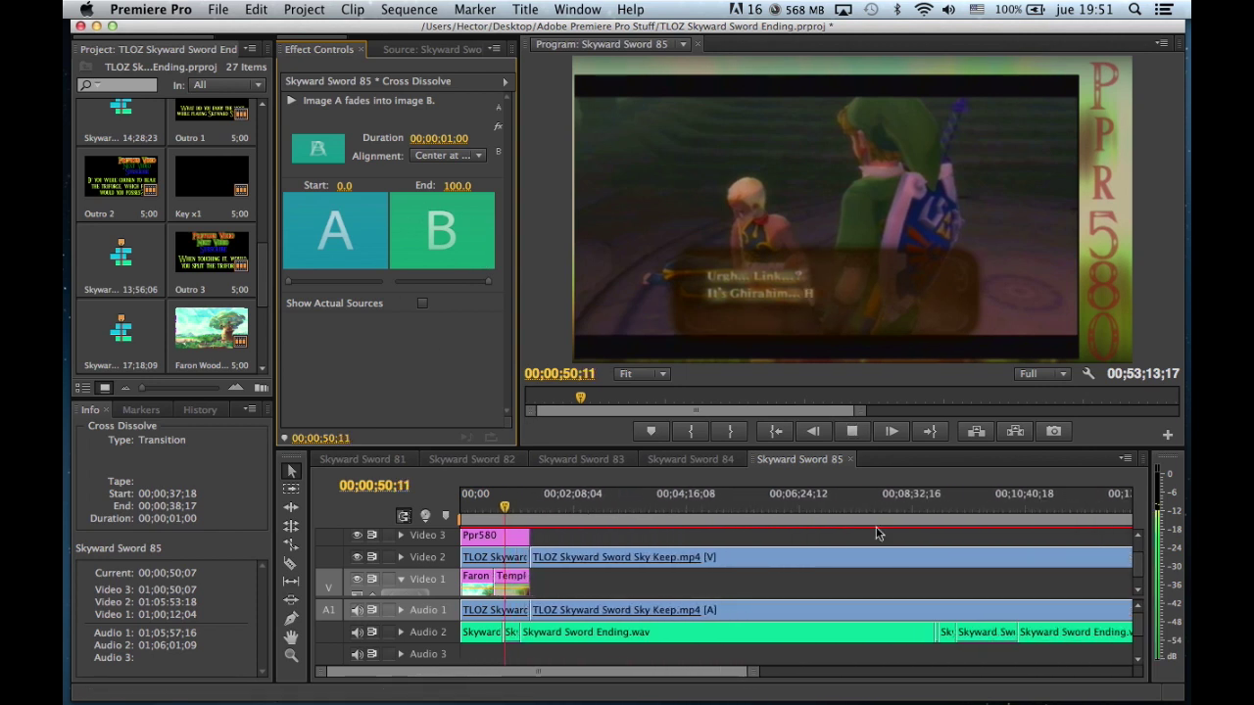
key("space")
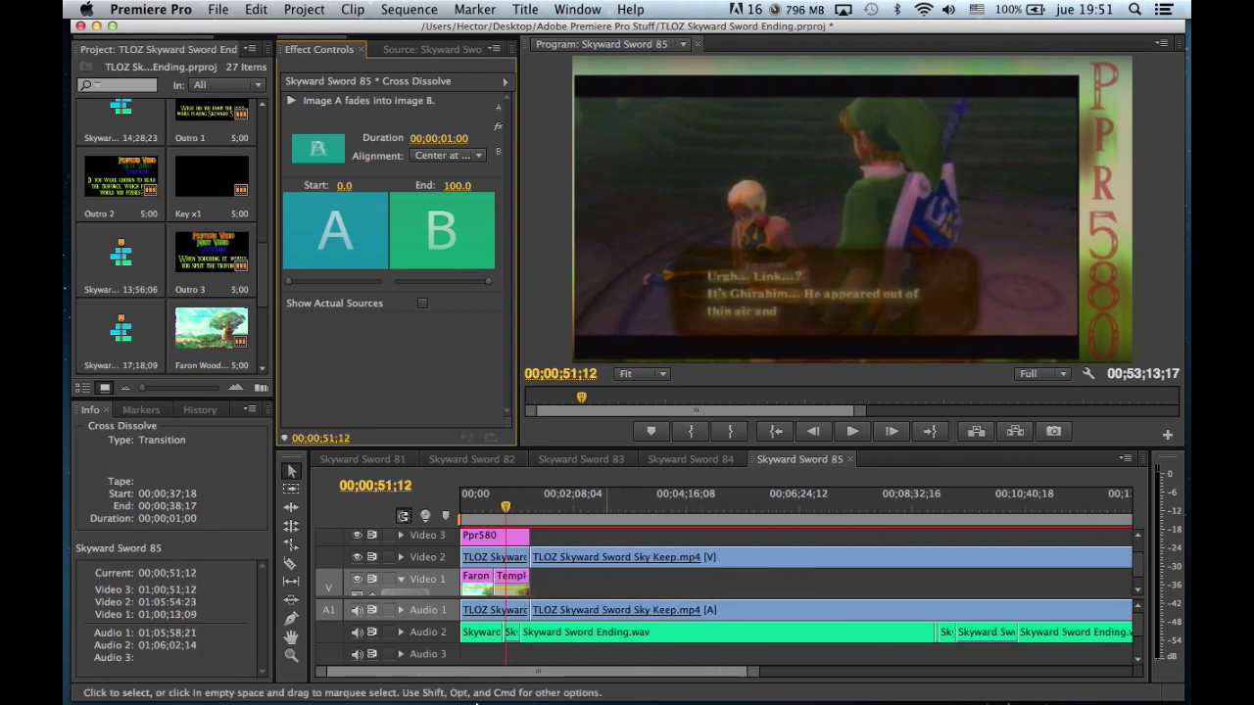
Select the short Audio 2 voice clip and verify PitchShifter shows +2 semitones with Formant Preserve on.
left_click(514, 633)
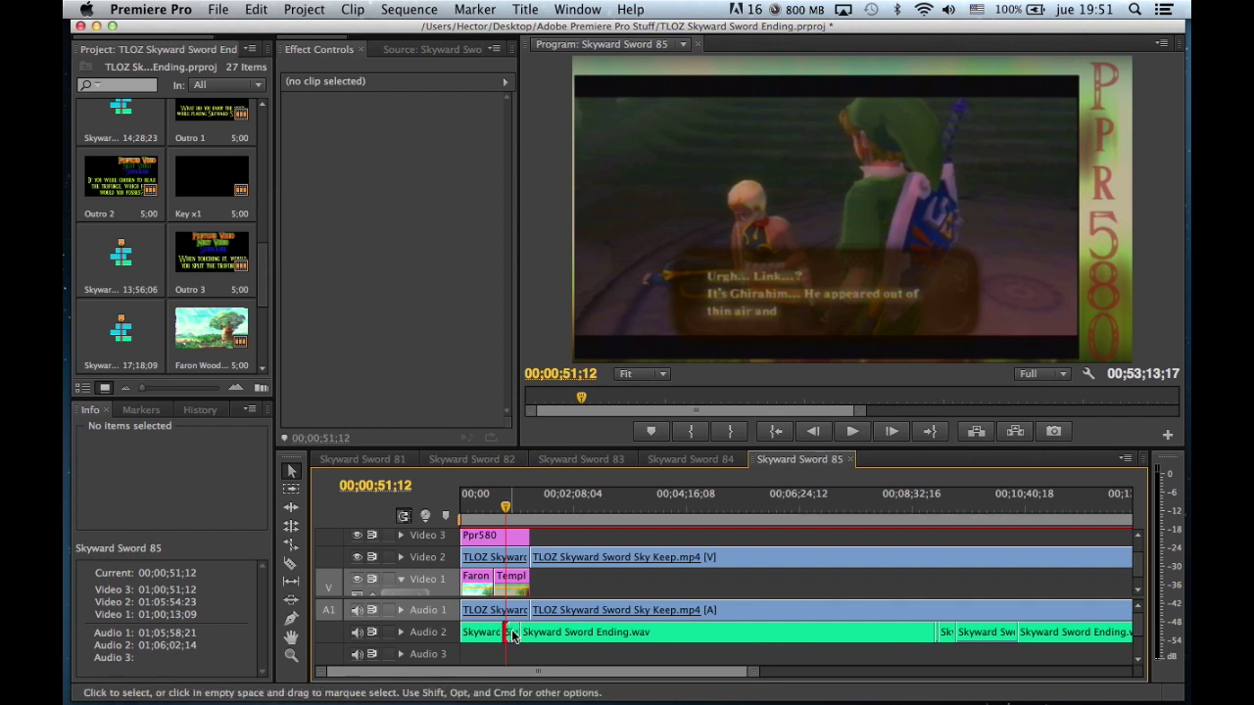
left_click(512, 636)
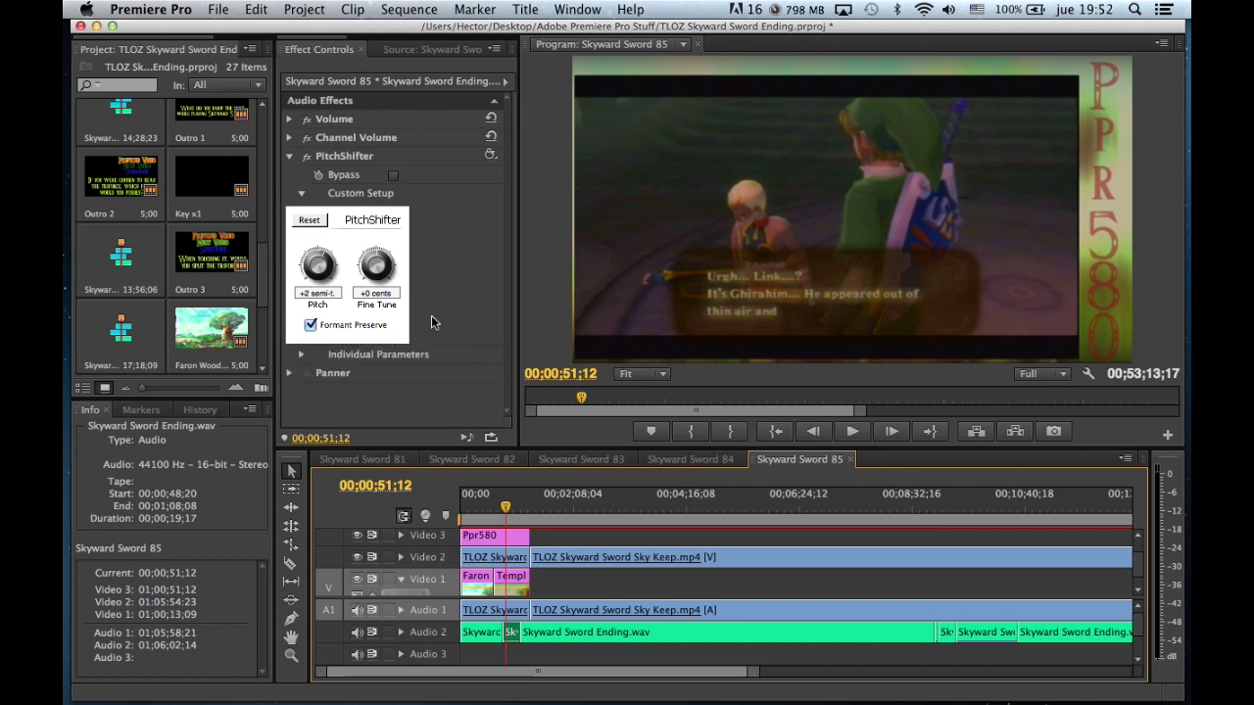
left_click(290, 157)
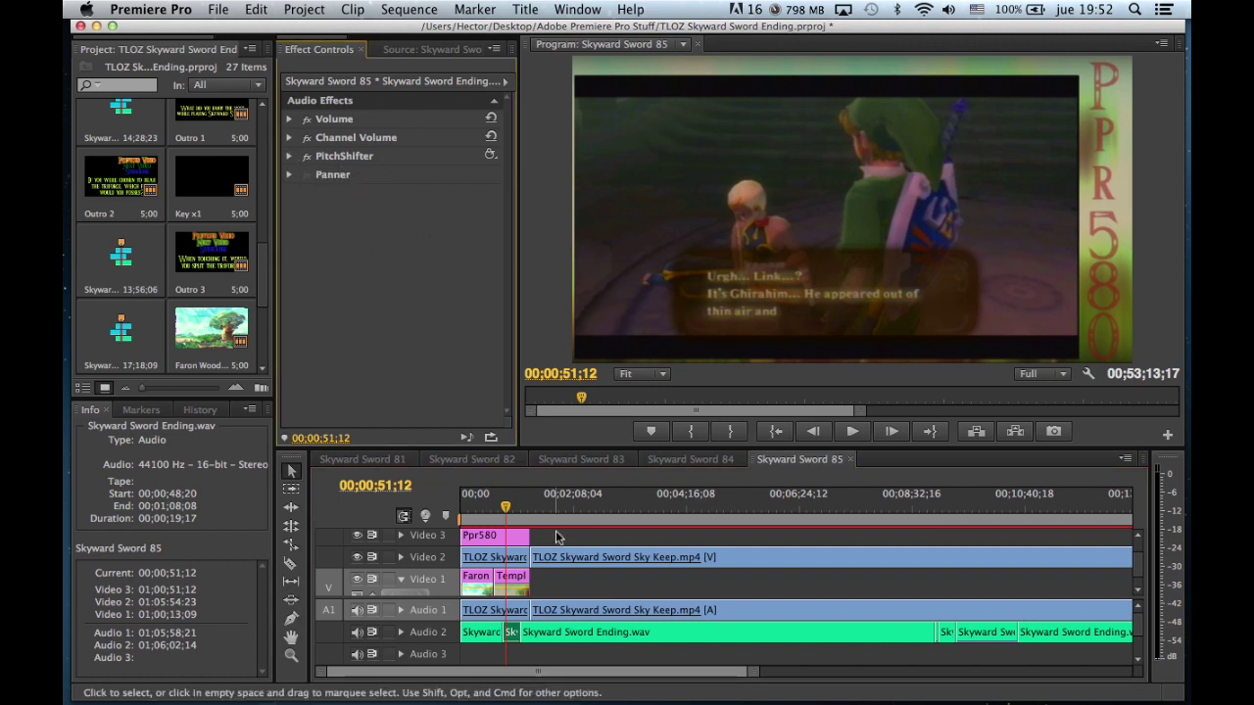
Scrub the timeline forward, then back to the 'Very well, then' line near 00;21;31;29.
scroll(498, 508, "right", 1)
left_click_drag(498, 508, 662, 505)
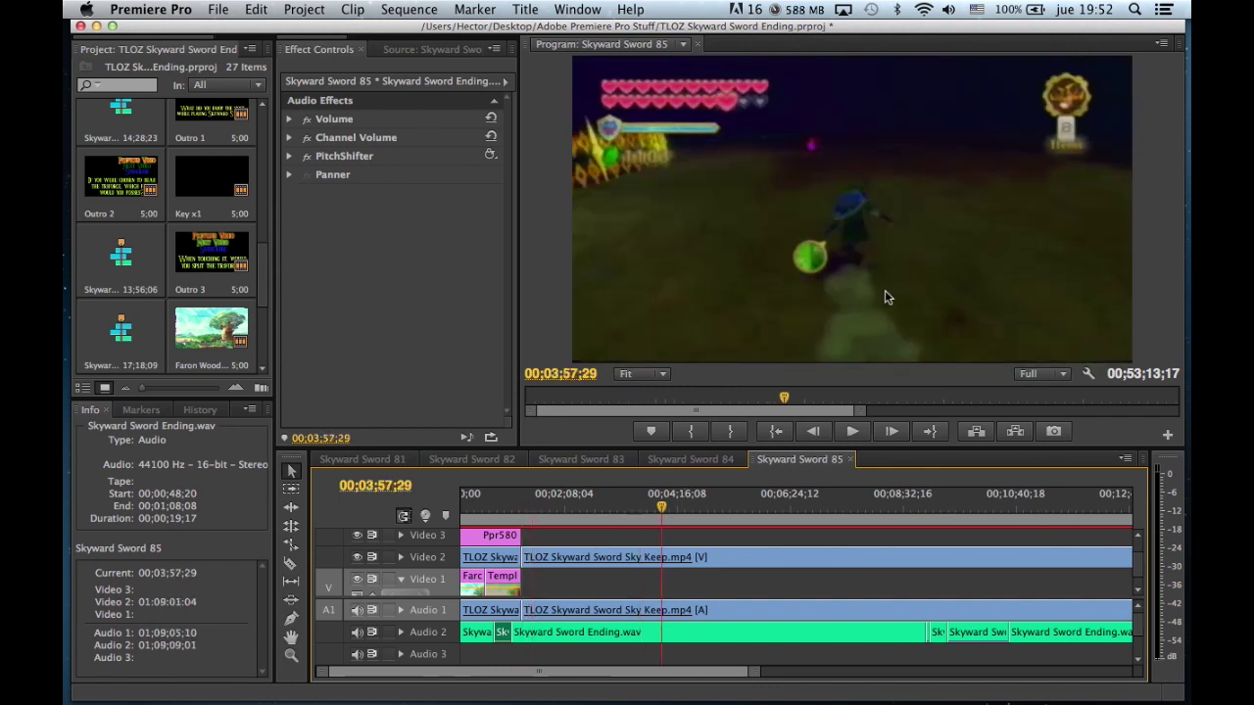
scroll(799, 608, "right", 3)
scroll(798, 609, "right", 2)
left_click_drag(516, 504, 1063, 534)
scroll(986, 554, "right", 8)
scroll(986, 555, "right", 4)
left_click(912, 507)
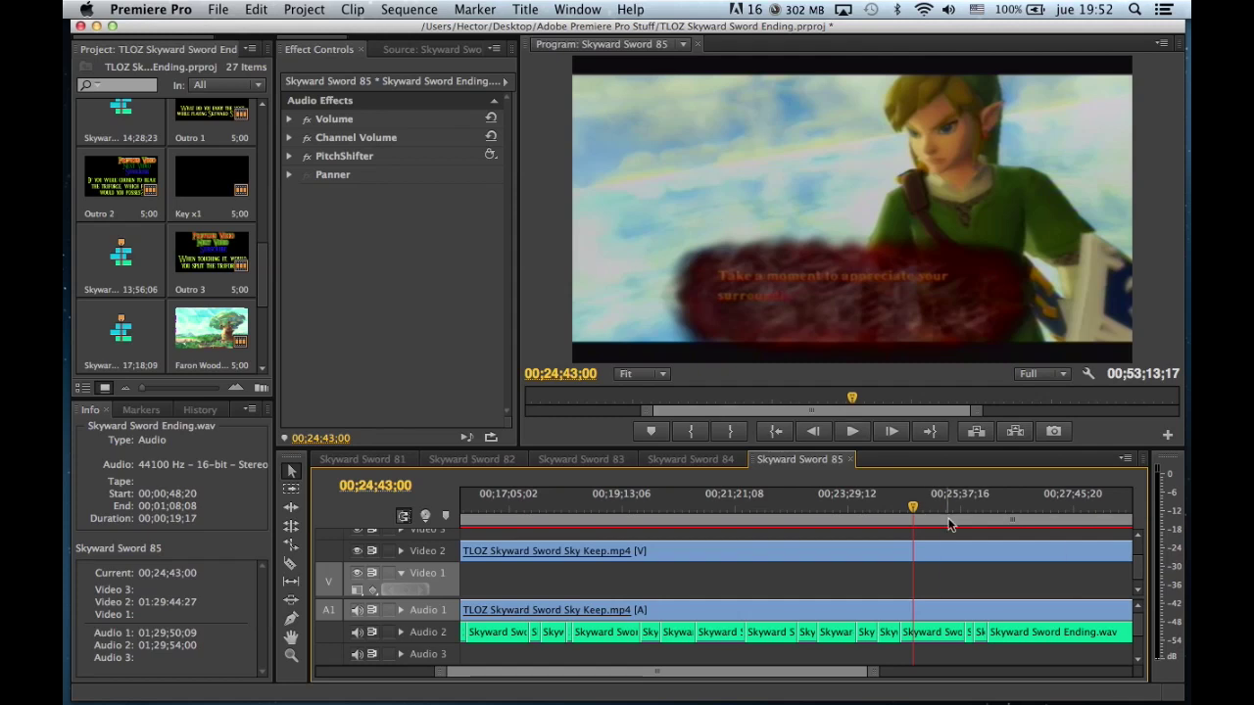
left_click_drag(911, 503, 743, 515)
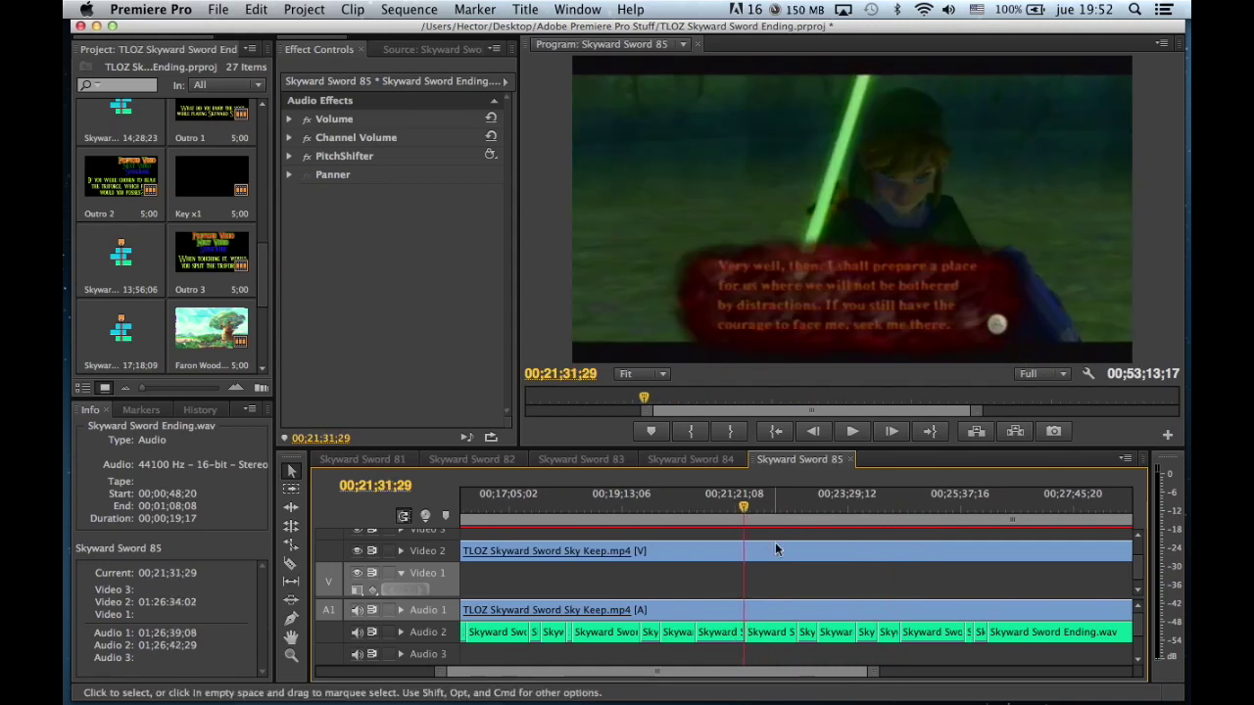
left_click(726, 635)
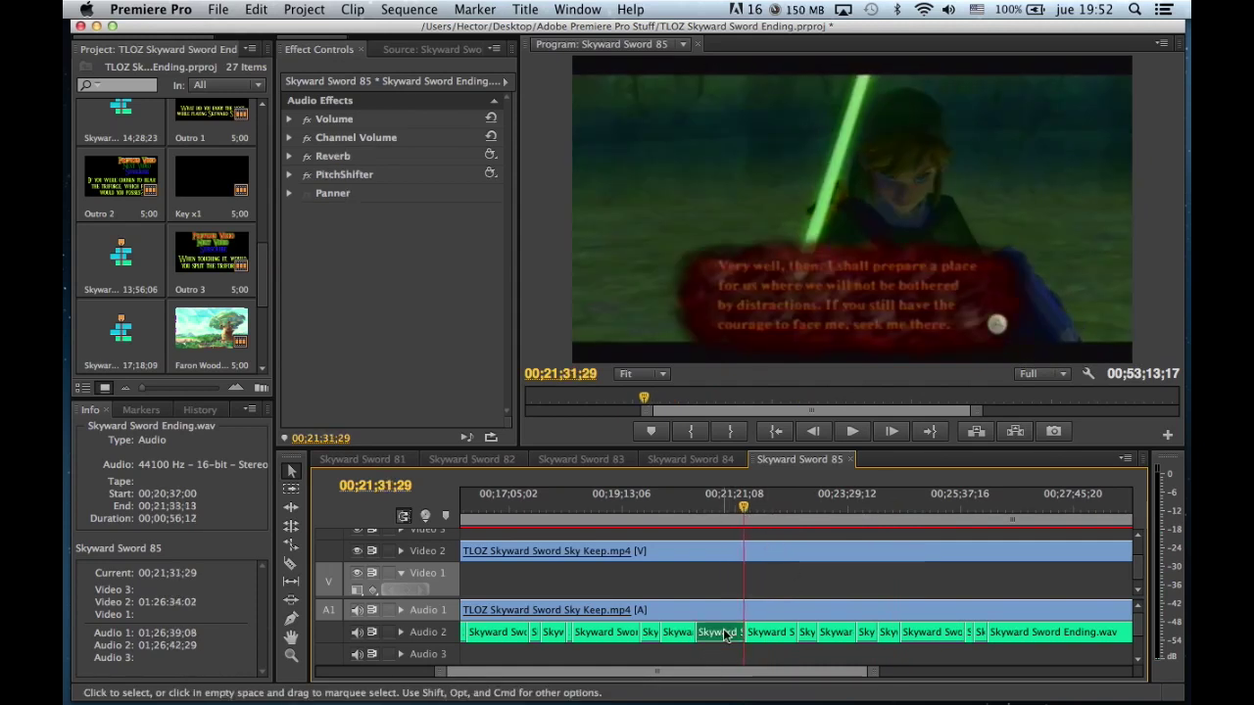
left_click(290, 174)
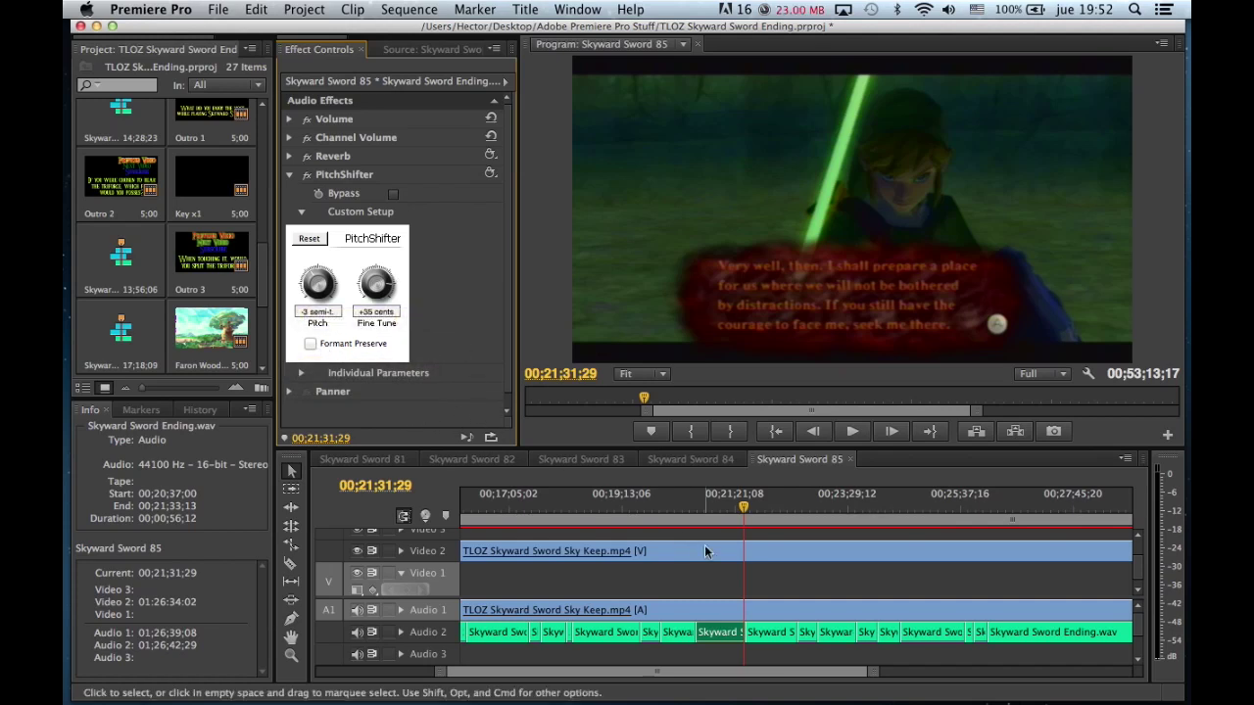
left_click(767, 579)
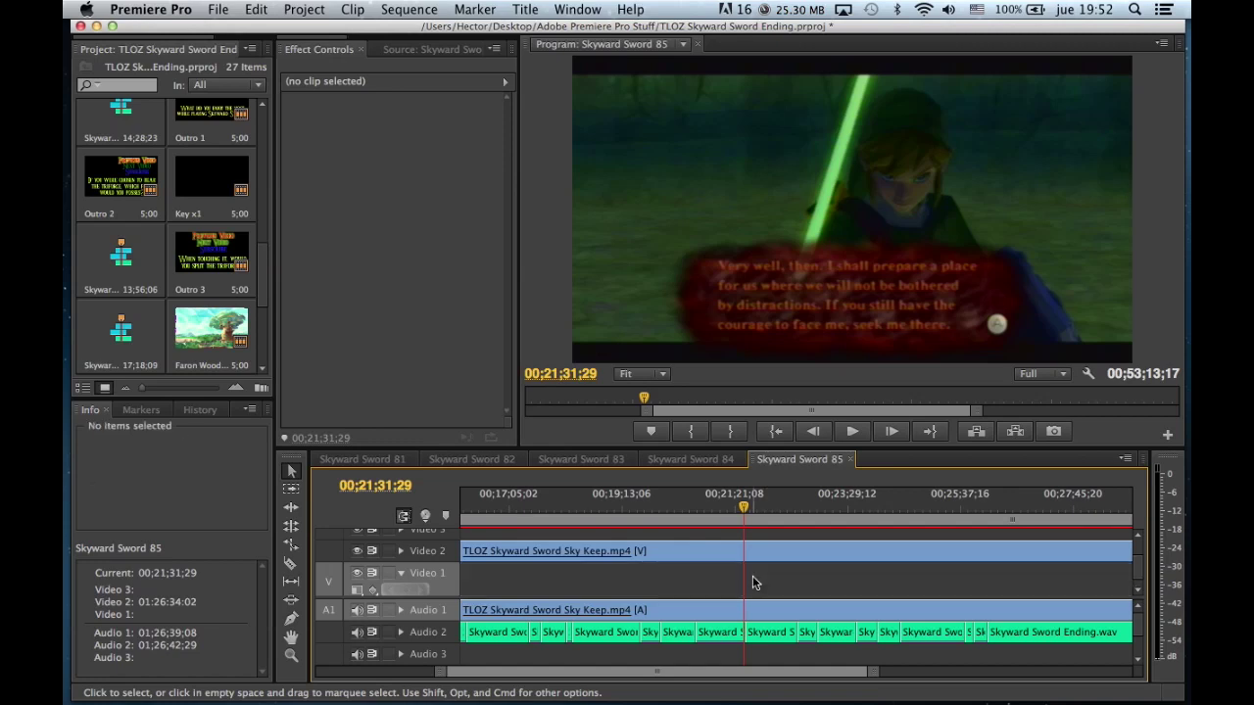
left_click(725, 635)
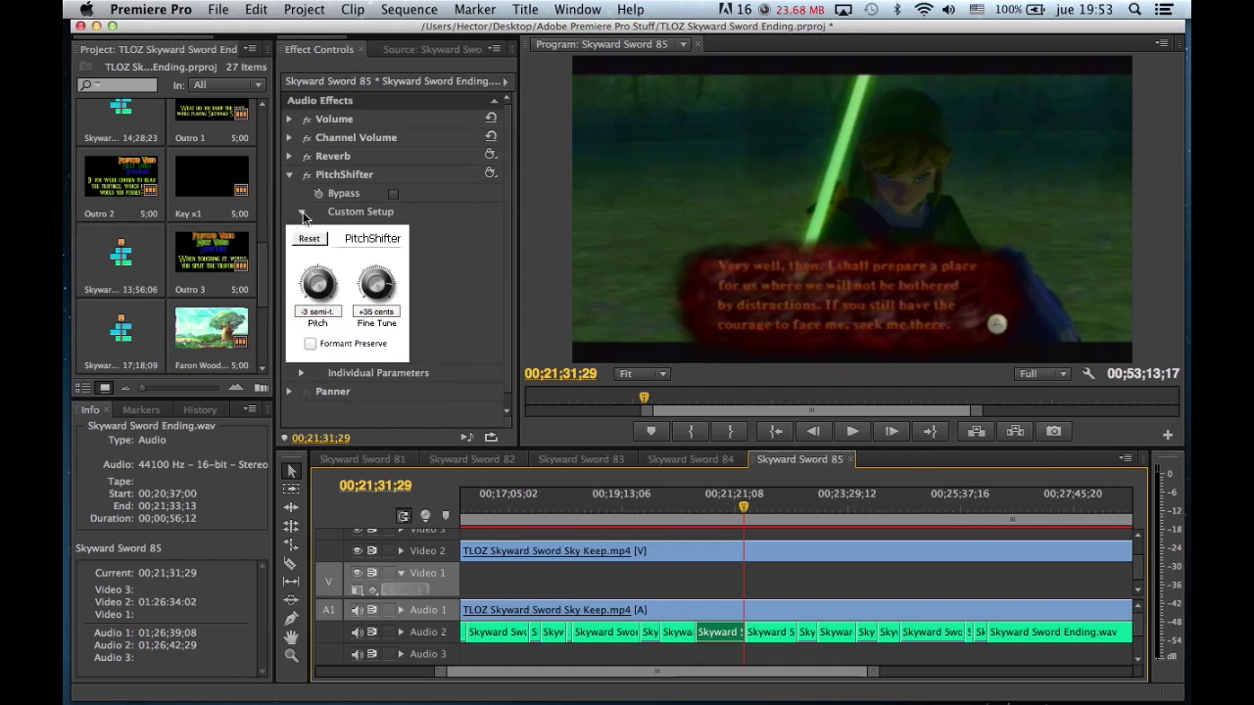
left_click(289, 174)
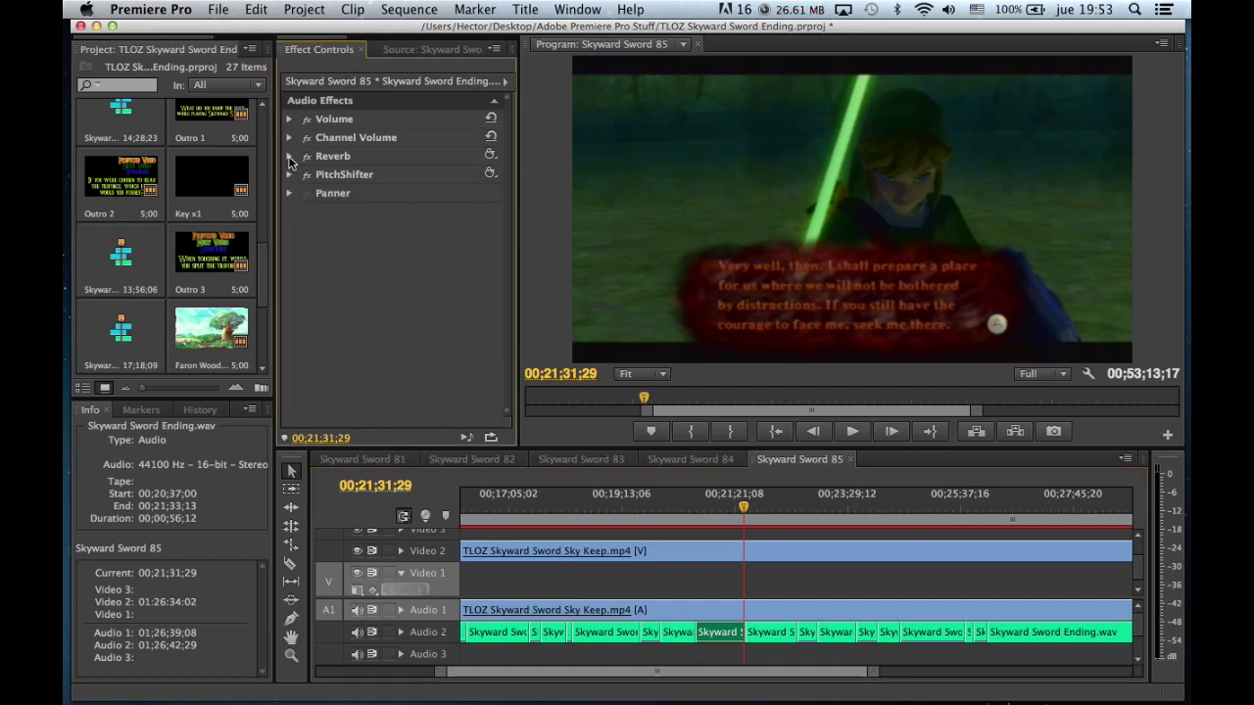
left_click(289, 157)
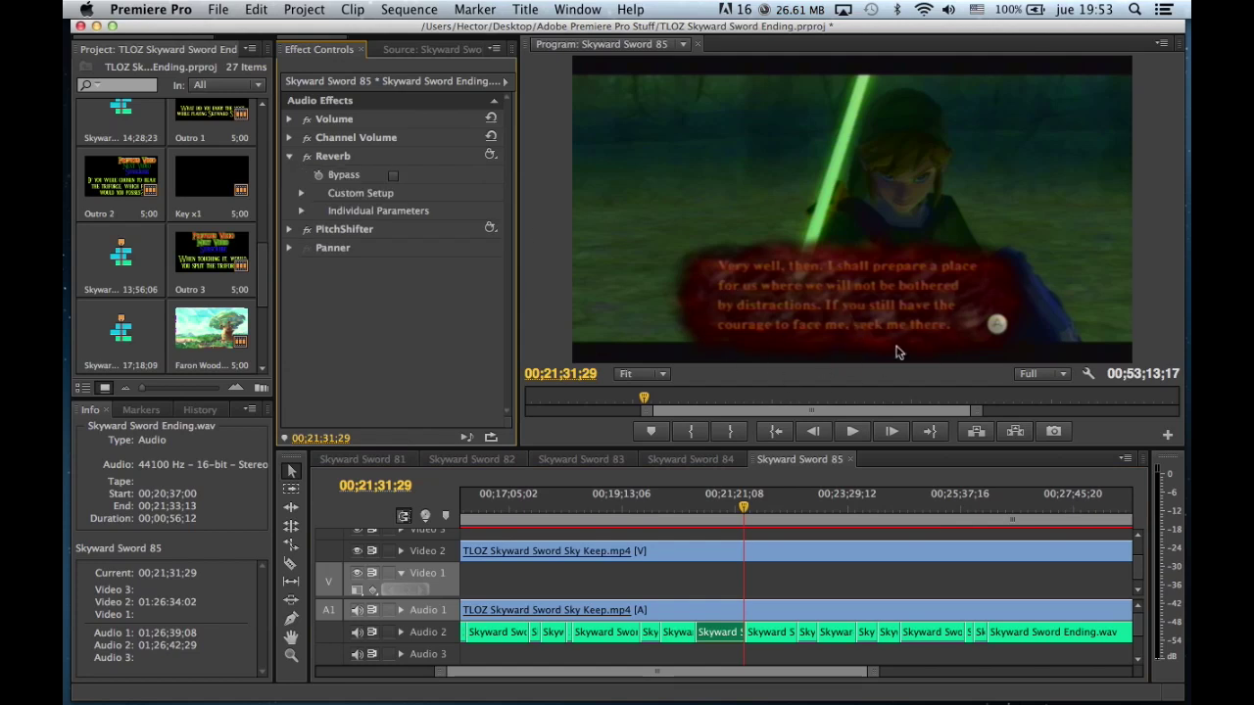
left_click(301, 193)
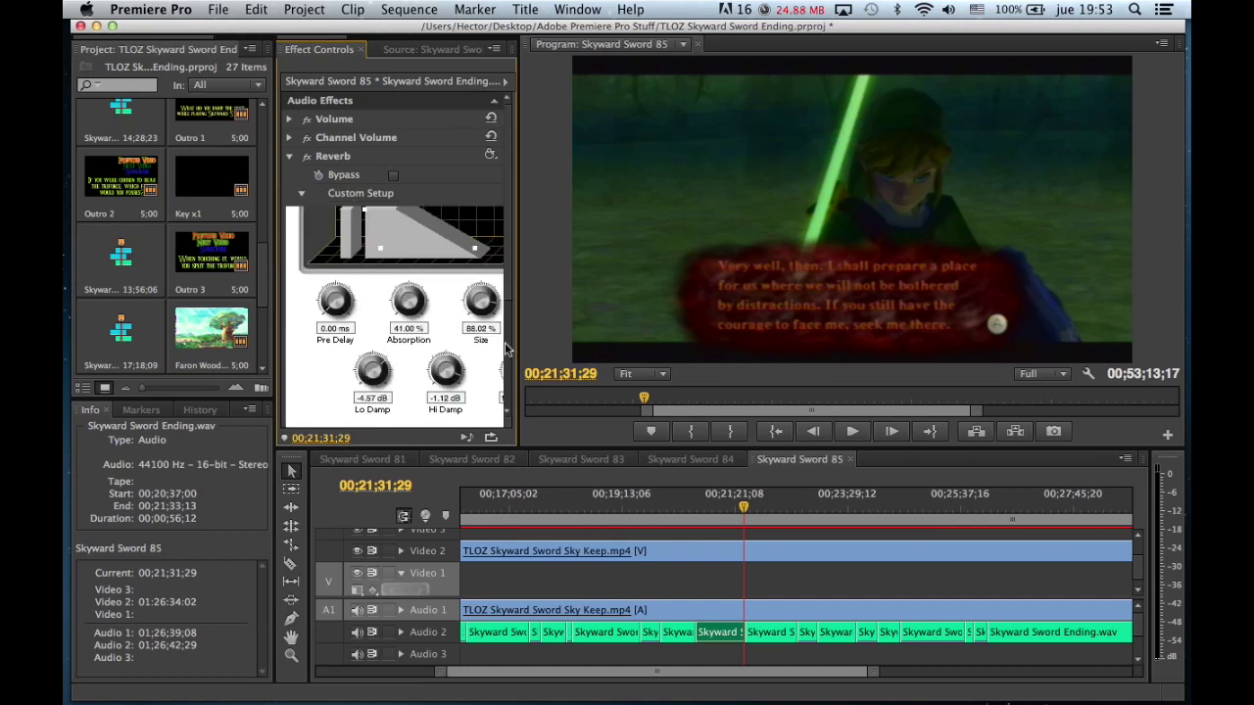
left_click(302, 193)
left_click(302, 211)
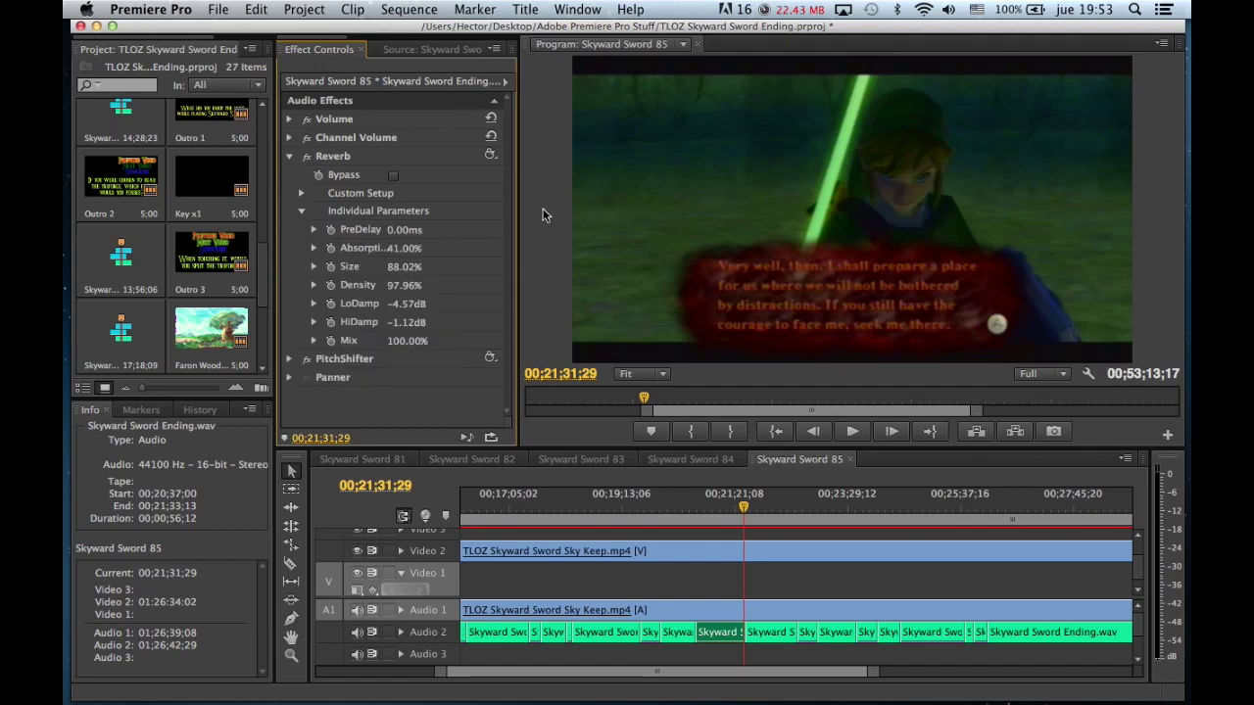
left_click(301, 211)
left_click(290, 158)
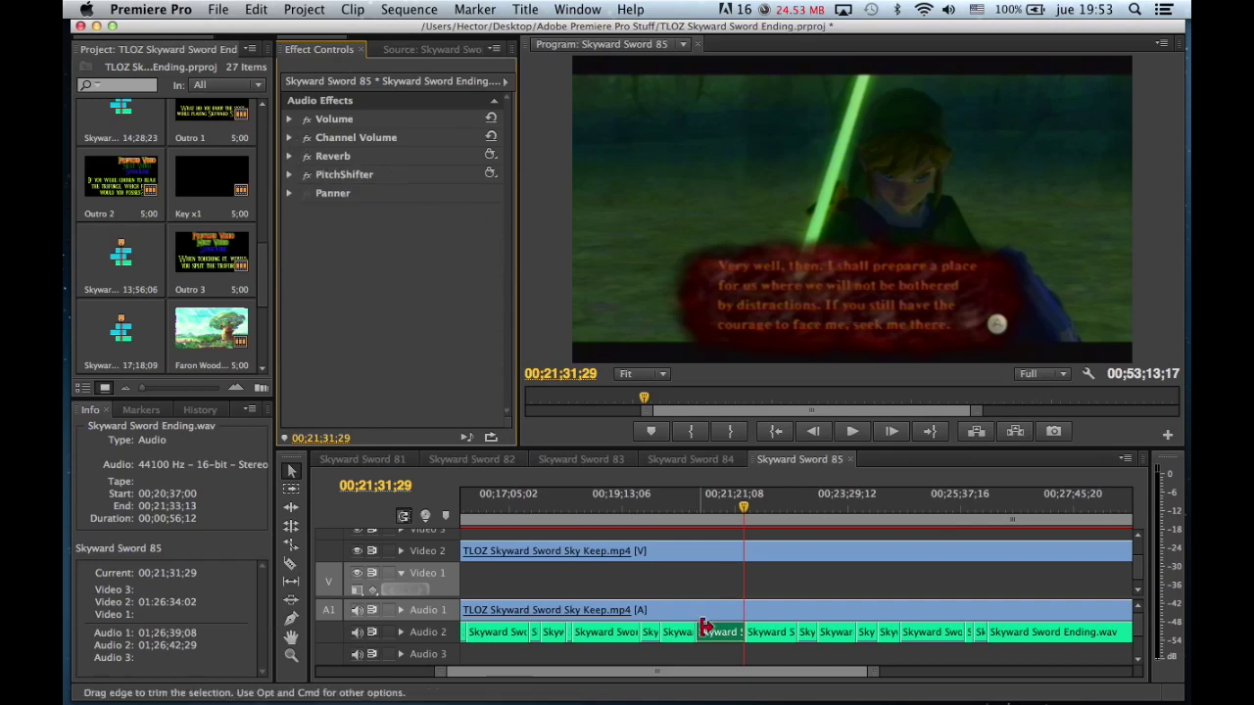
Put the playhead at 00;09;26;01 and confirm the Audio 2 clip's PitchShifter reads -3 semitones, -60 cents.
scroll(708, 628, "up", 5)
scroll(707, 628, "up", 3)
left_click(660, 508)
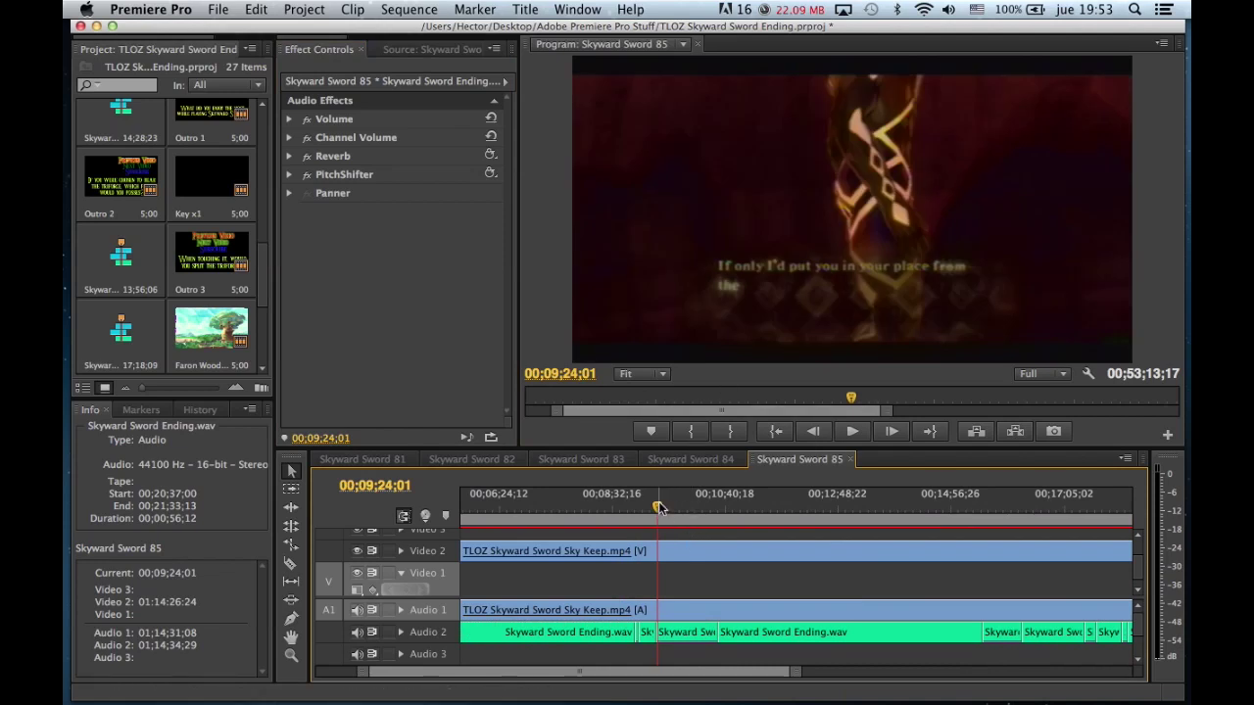
left_click(661, 508)
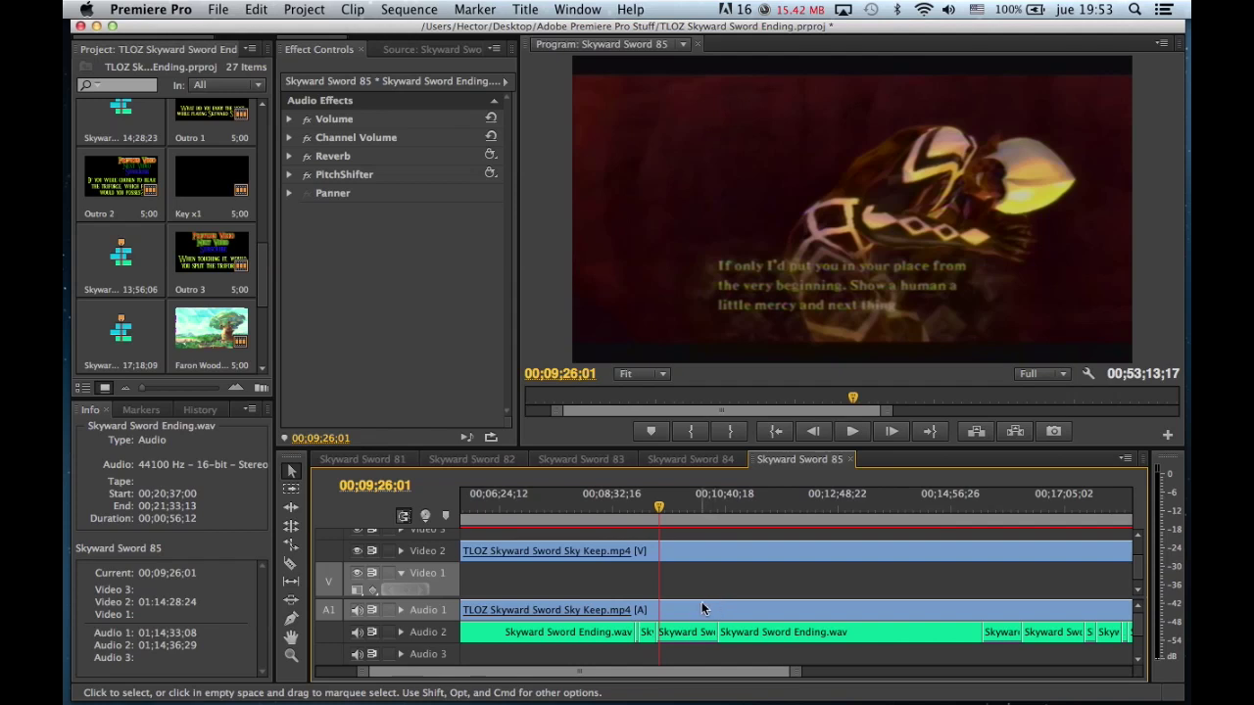
left_click(683, 634)
left_click(289, 175)
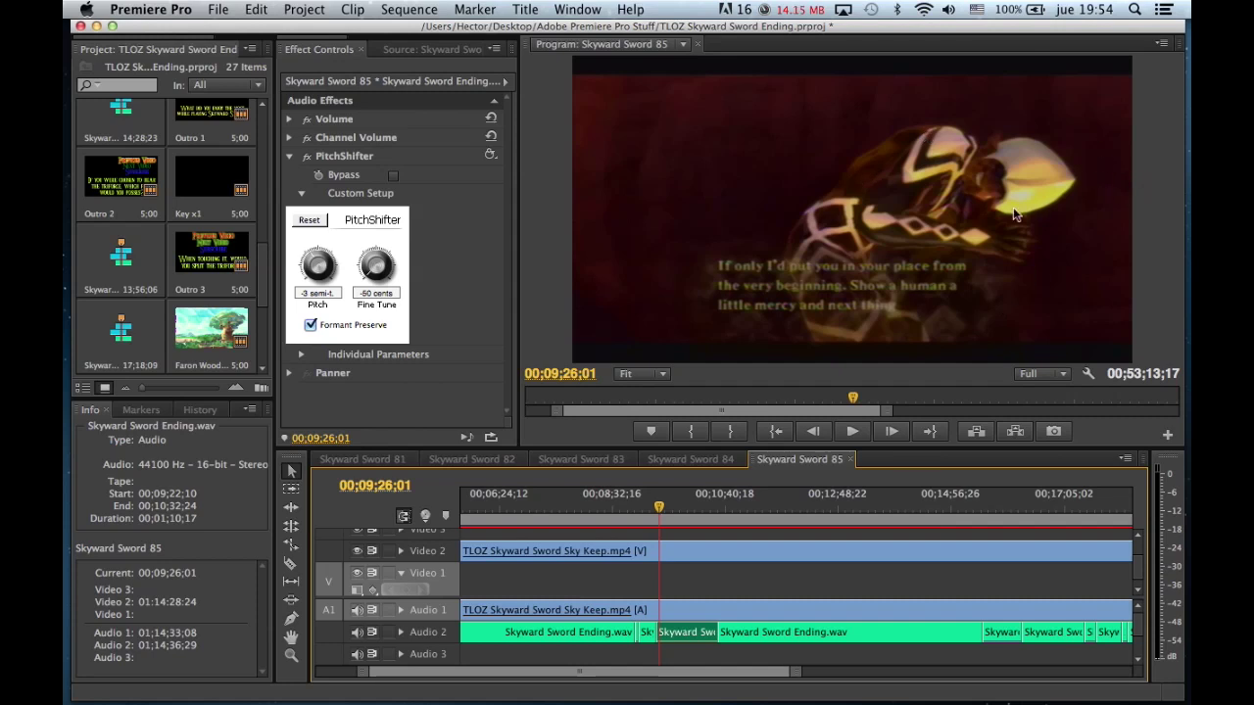
left_click(300, 193)
Move the playhead back to about 00;35;41;00 and play the dialogue from there.
left_click(289, 156)
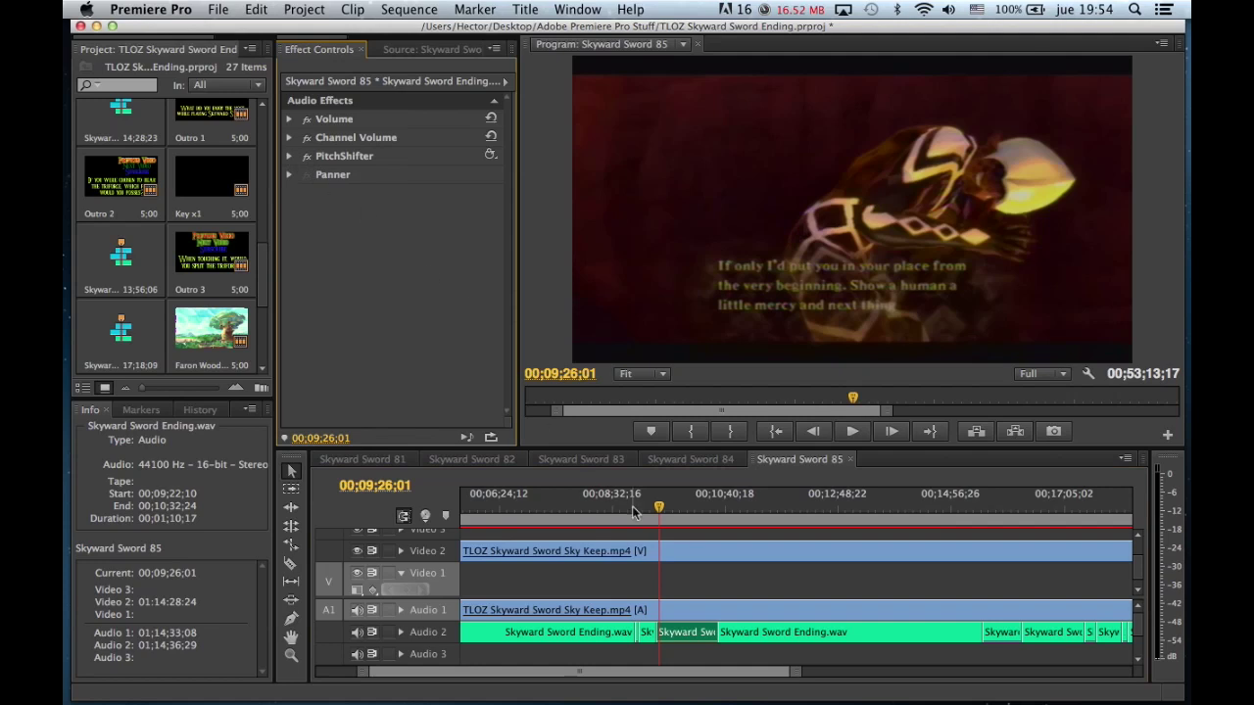
scroll(708, 547, "down", 8)
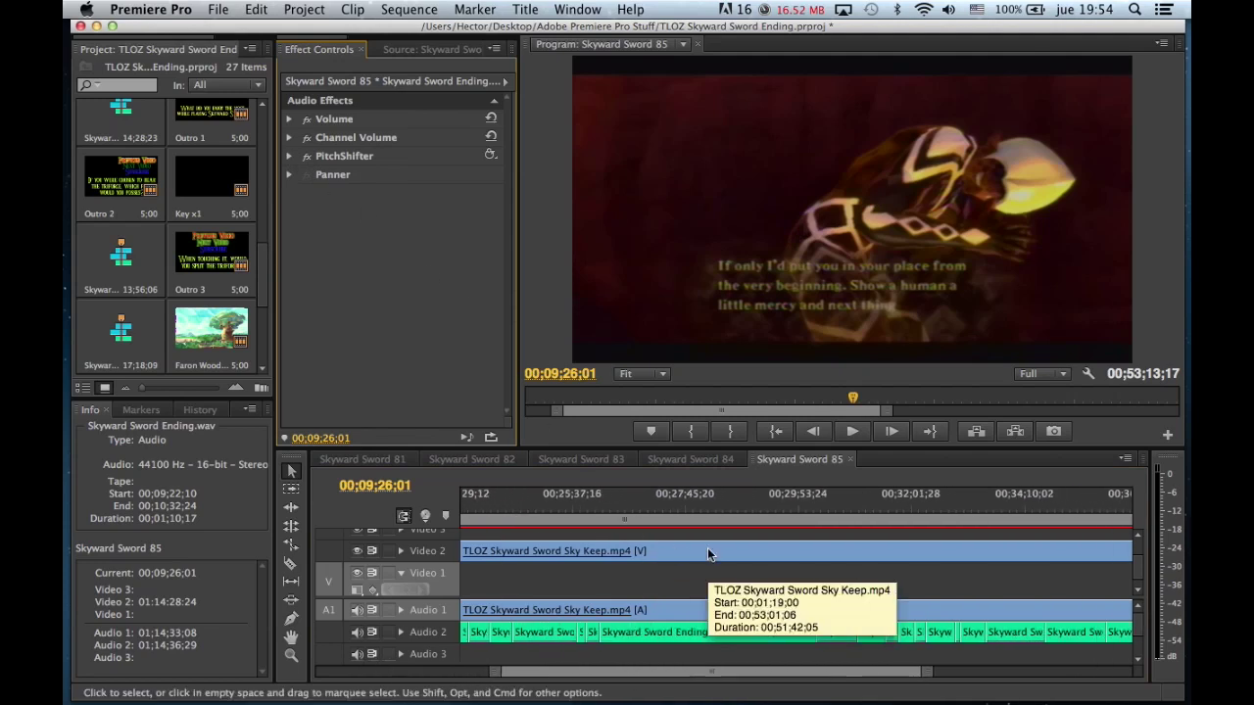
scroll(902, 589, "down", 6)
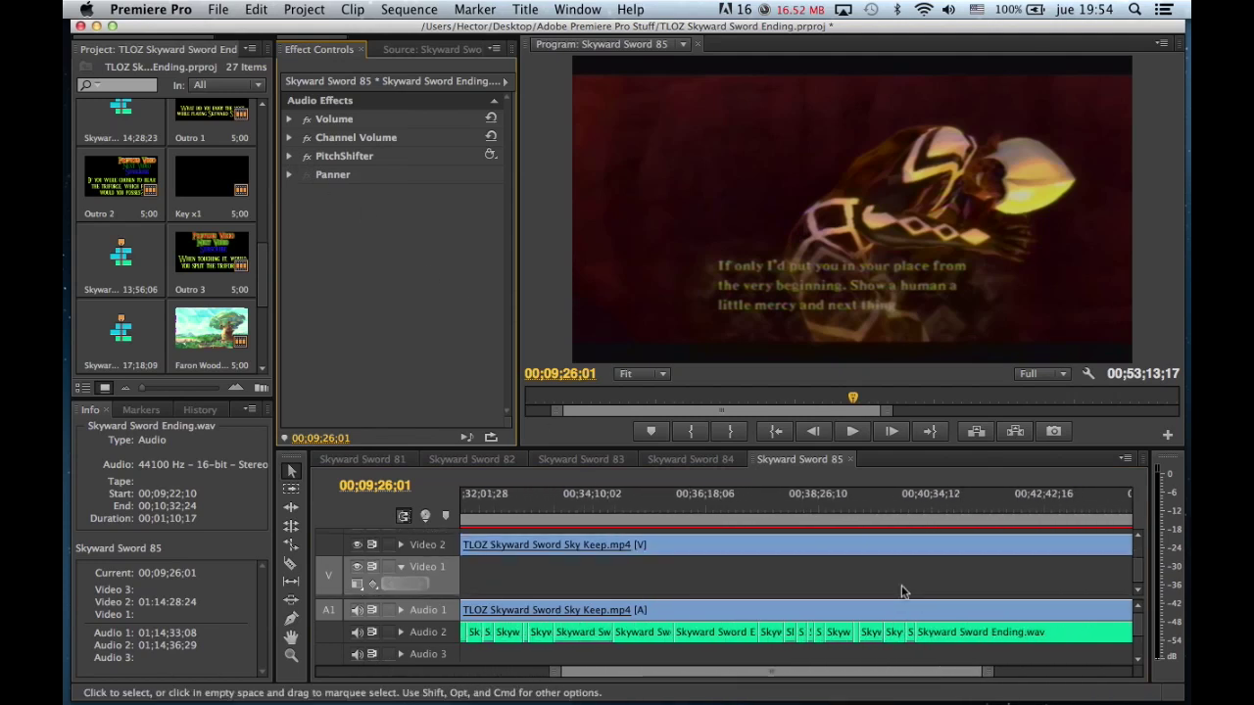
scroll(903, 591, "up", 1)
left_click(689, 506)
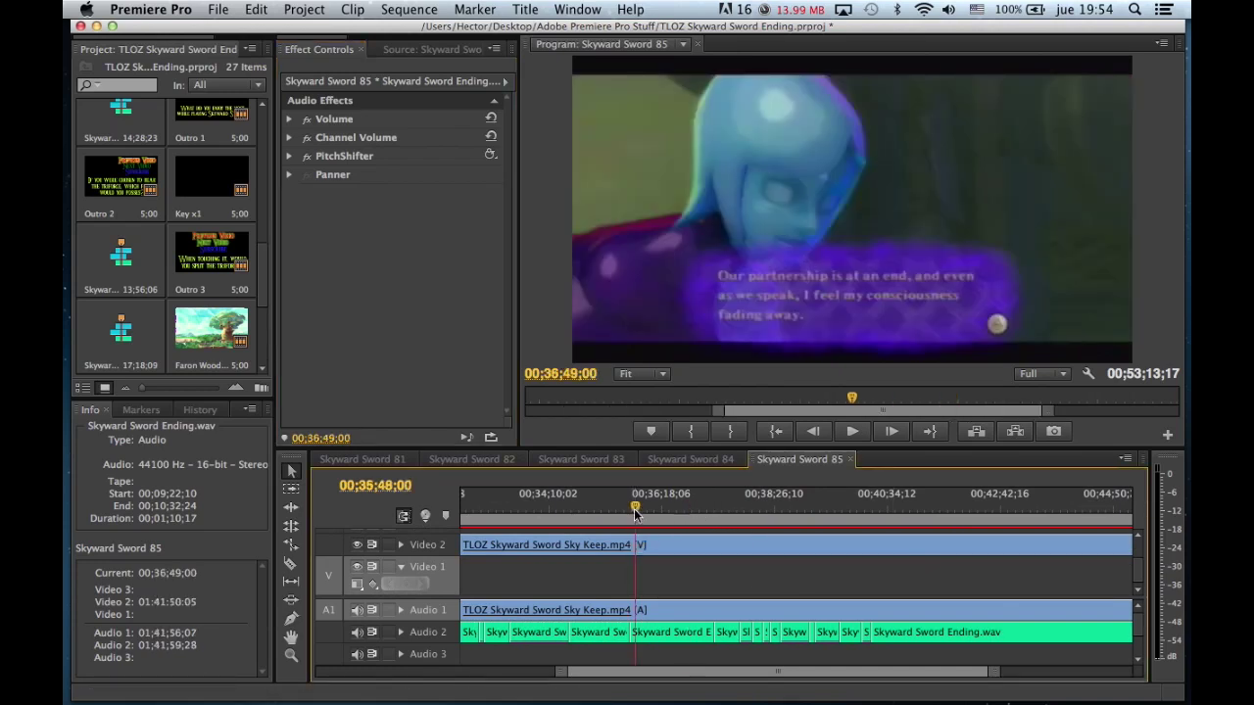
left_click(635, 510)
left_click_drag(634, 512, 634, 512)
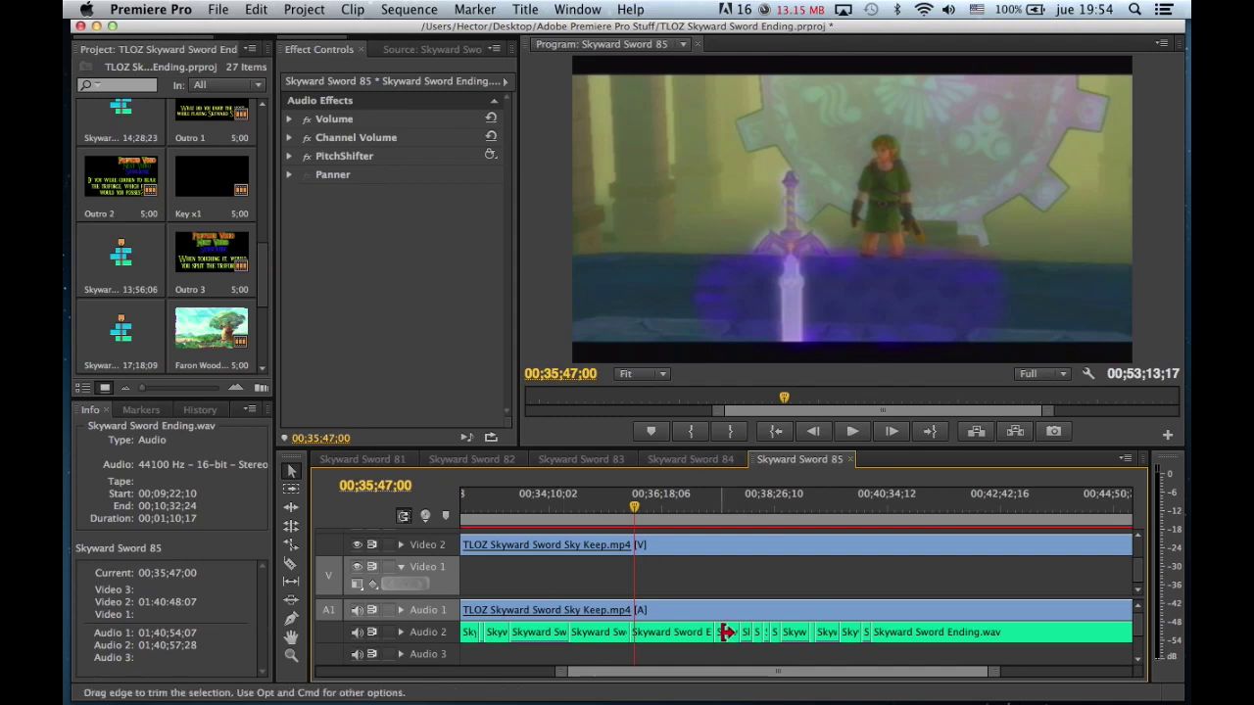
key("space")
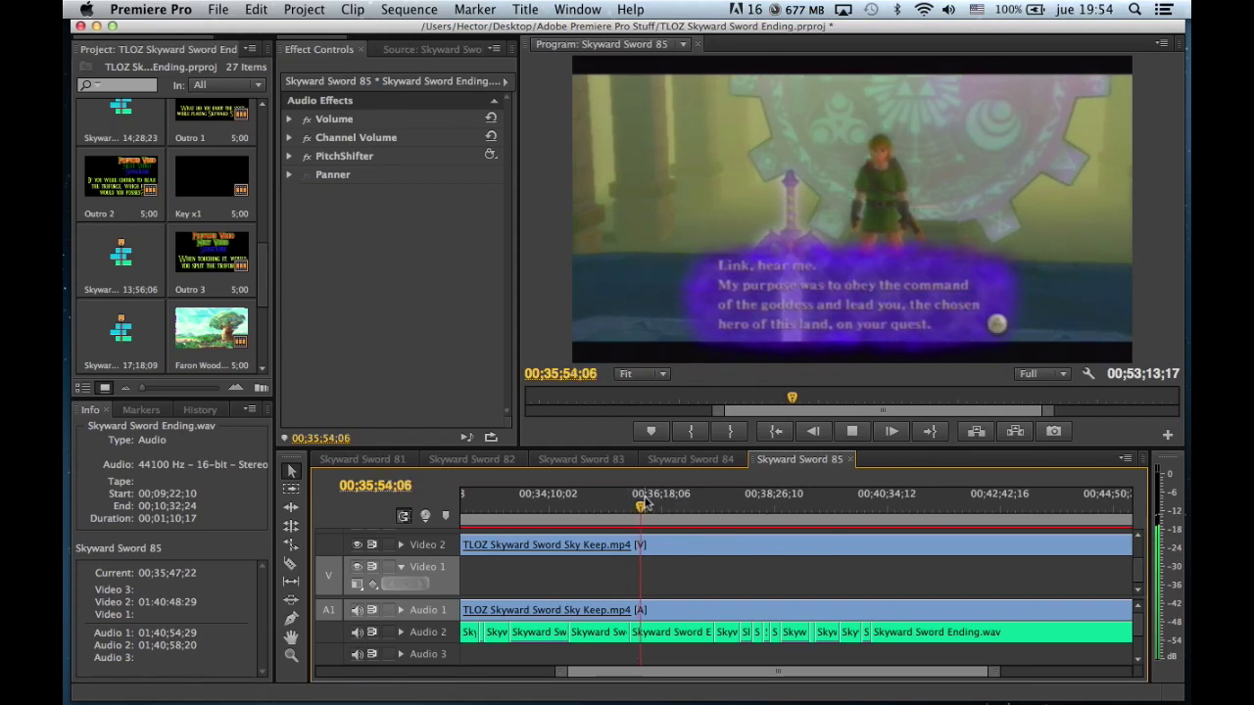
Scrub to the 'When I first awoke' line, expand the PitchShifter pitch controls, and select the Audio 2 commentary clip.
mouse_move(645, 504)
left_mouse_down()
mouse_move(718, 508)
mouse_move(654, 510)
mouse_move(652, 523)
left_mouse_up()
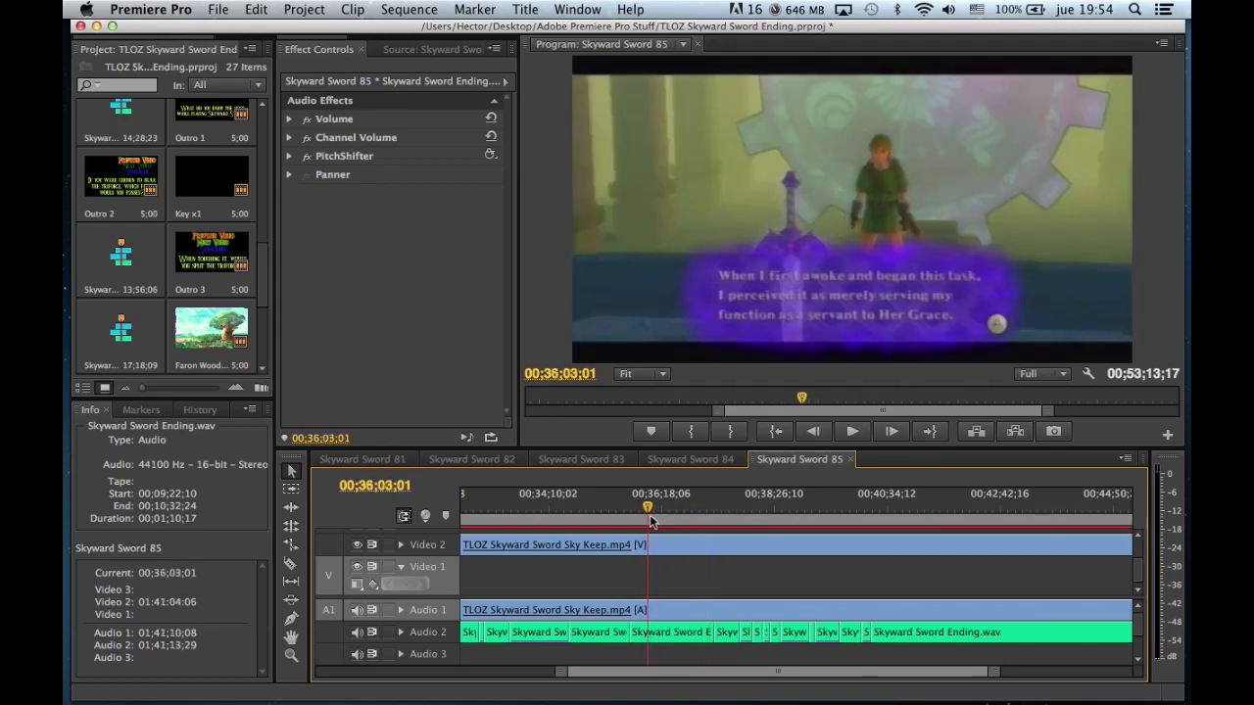
left_click(290, 157)
left_click(301, 193)
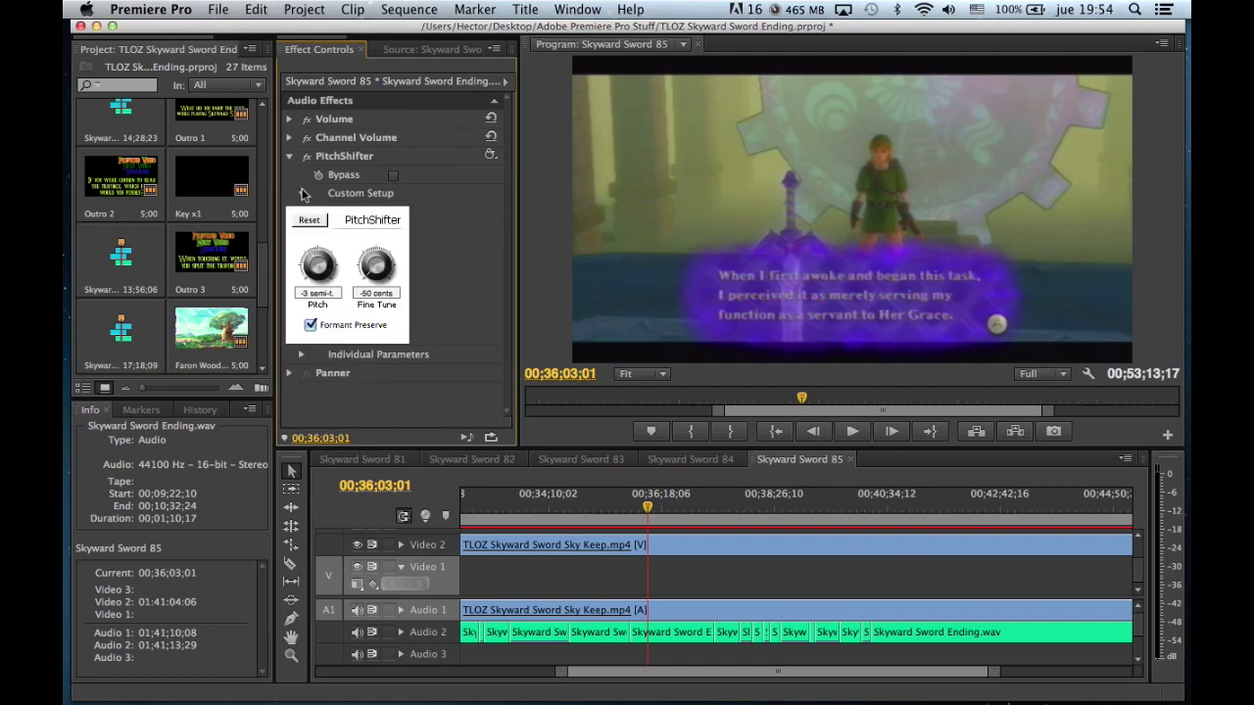
left_click(675, 636)
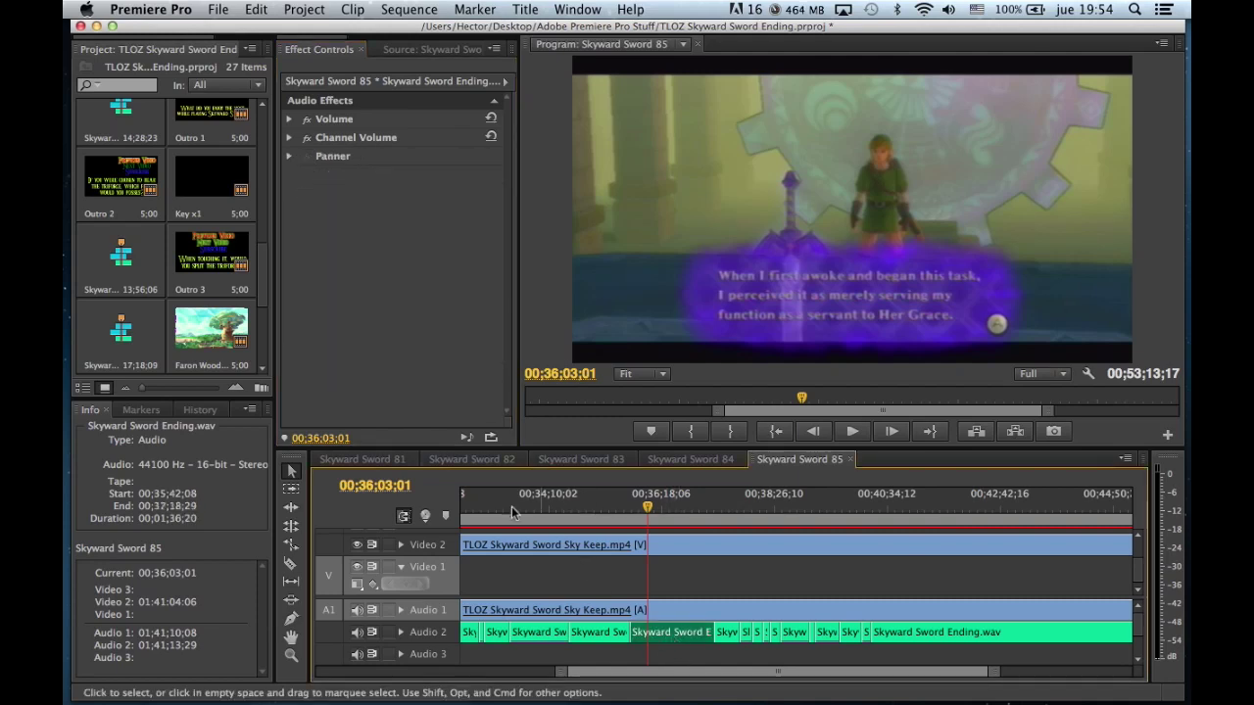
Apply the PitchShifter audio effect to the Audio 2 commentary clip.
left_click(148, 55)
key("shift+7")
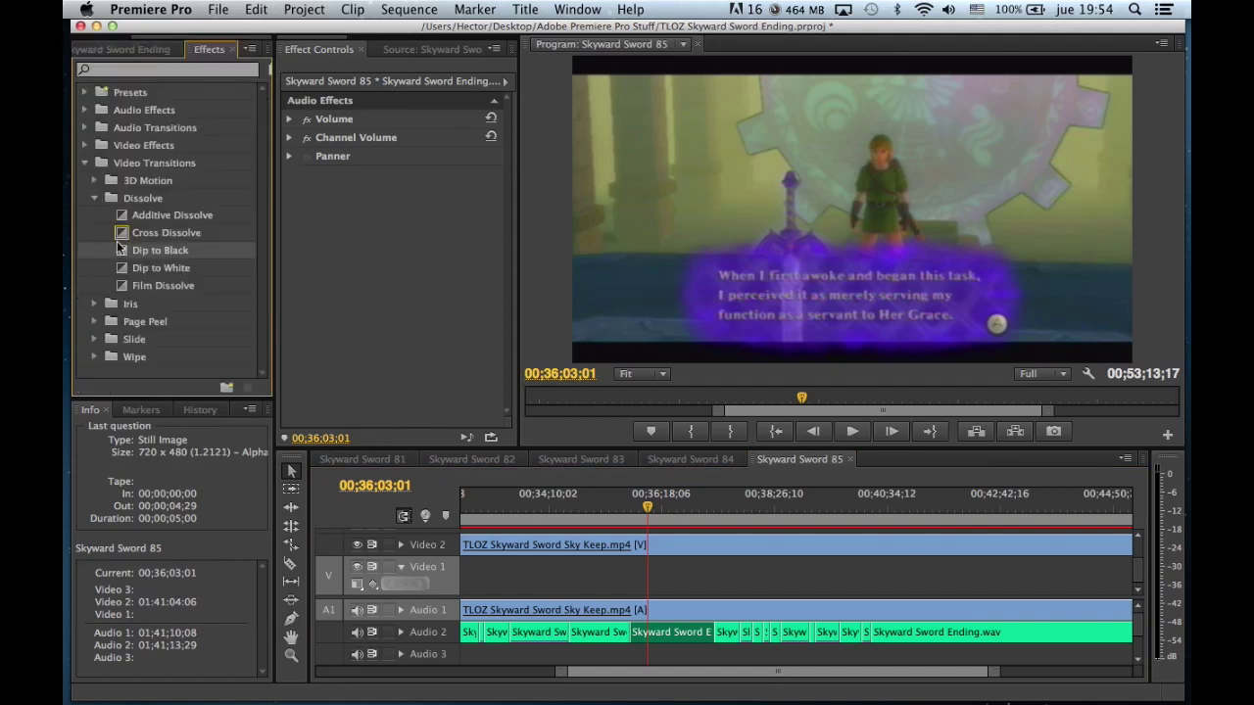
left_click(85, 162)
left_click(84, 110)
scroll(147, 186, "down", 5)
left_click_drag(148, 229, 675, 637)
Set PitchShifter Pitch to +12 semitones and Fine Tune to +14 cents.
left_click(302, 193)
left_click_drag(319, 263, 325, 139)
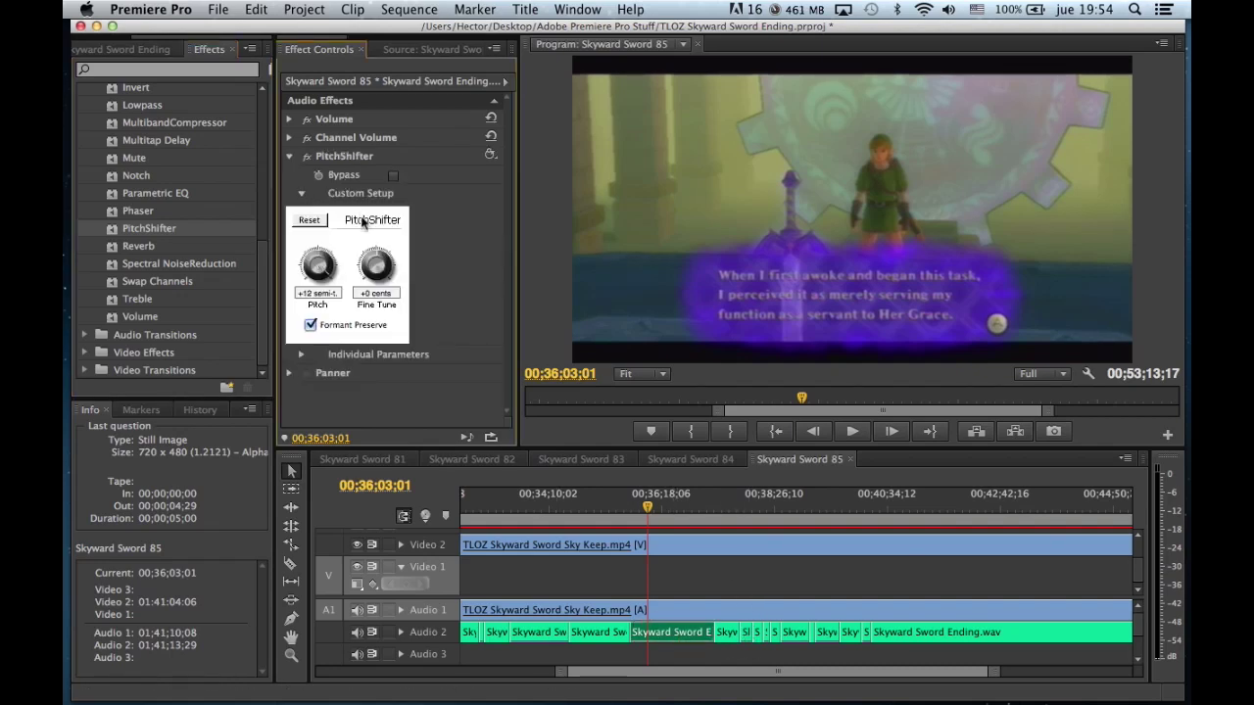
left_click_drag(376, 262, 356, 184)
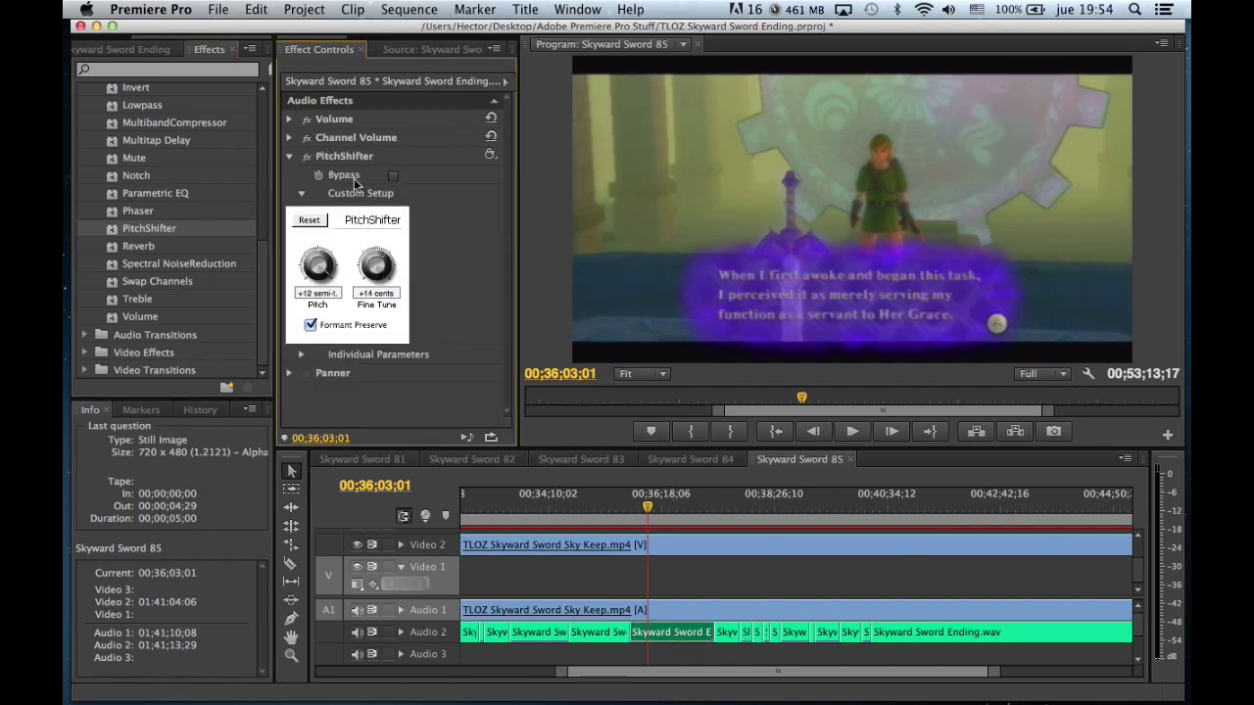
left_click(289, 157)
scroll(150, 147, "up", 10)
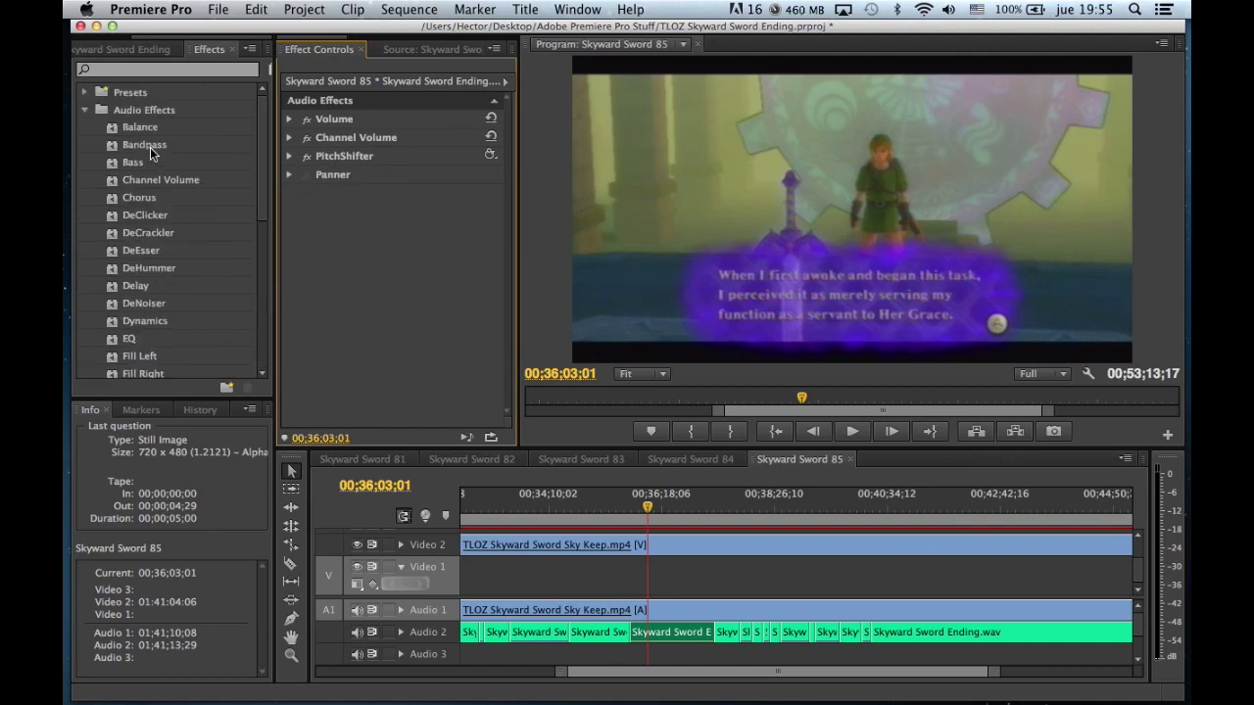
left_click(83, 109)
left_click(119, 49)
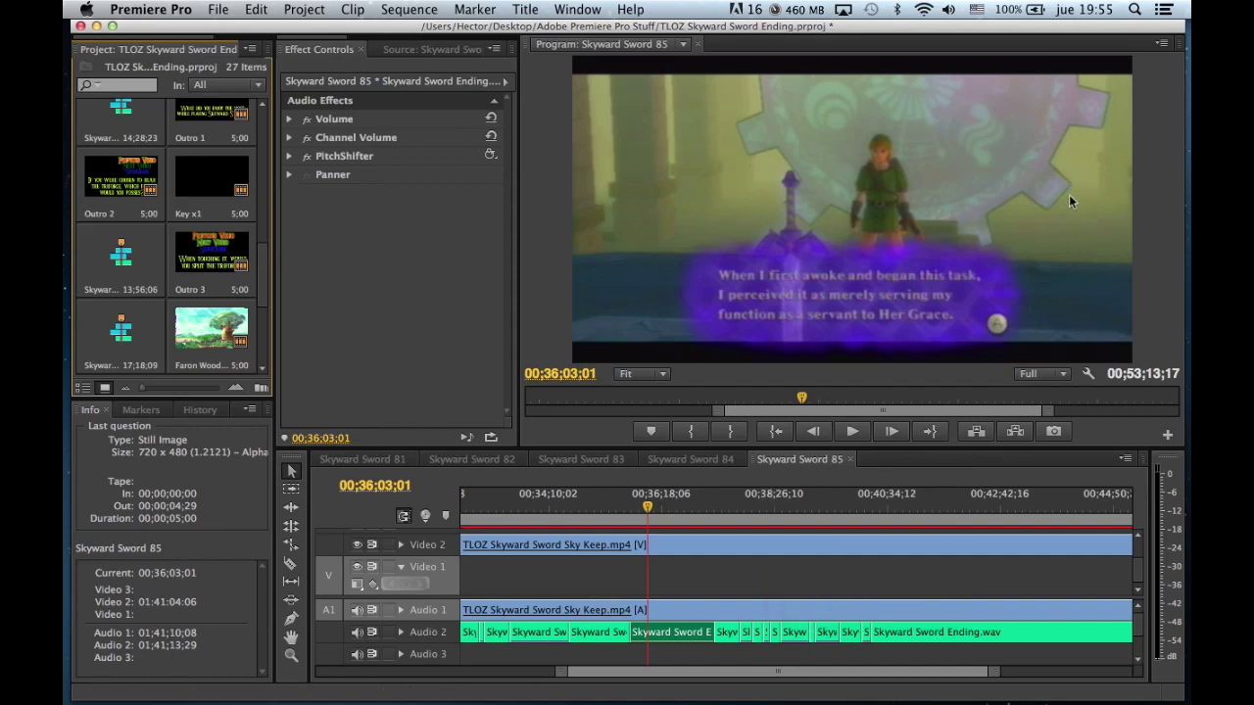
Play back the pitch-shifted commentary, then stop and deselect the clip.
left_click(948, 10)
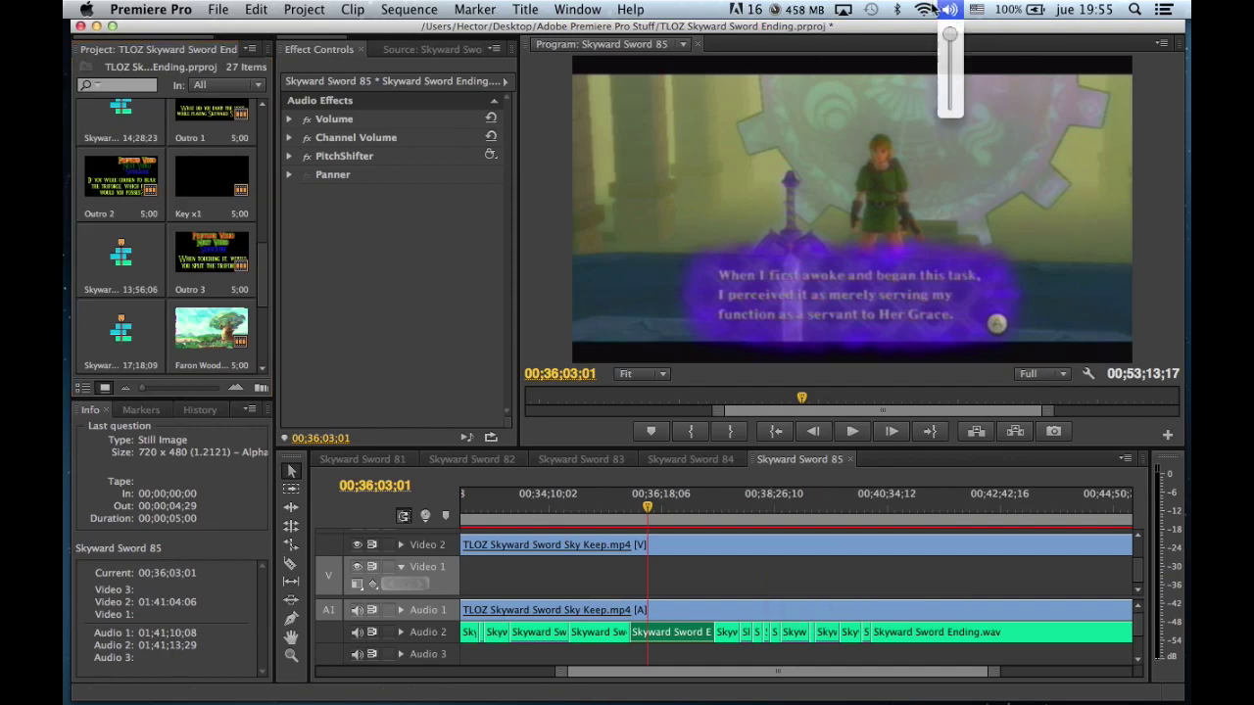
left_click(934, 21)
key("space")
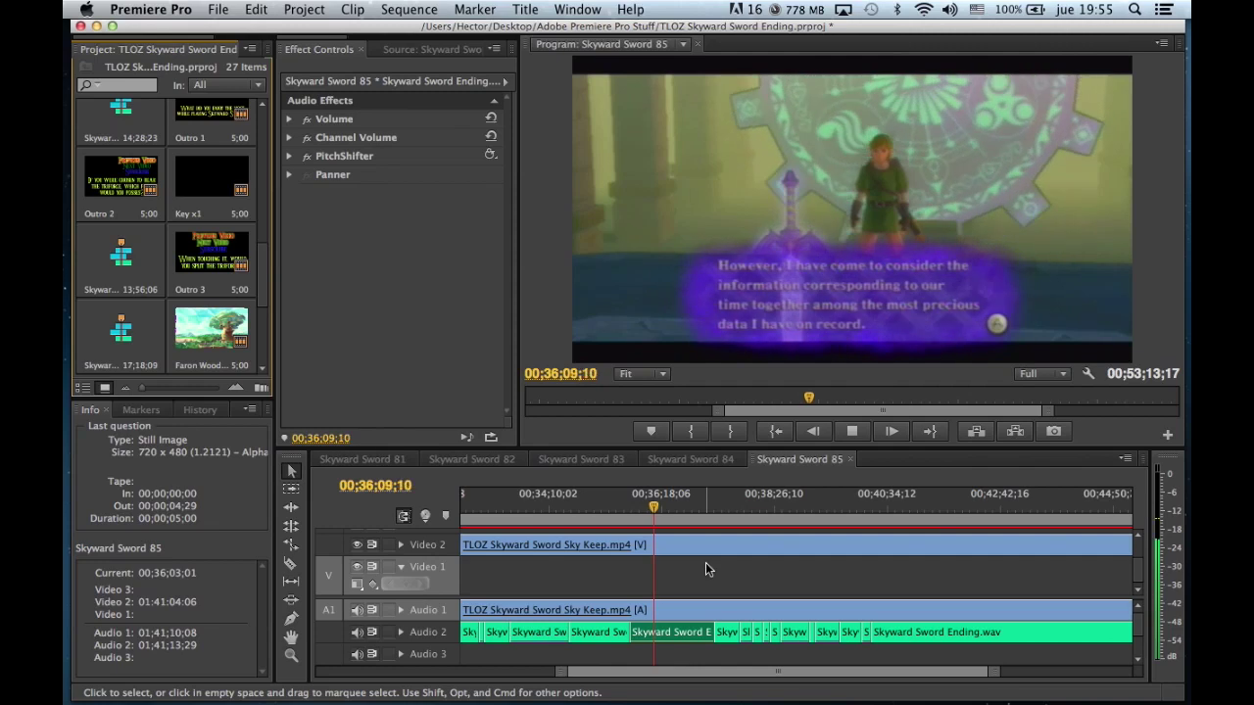
key("space")
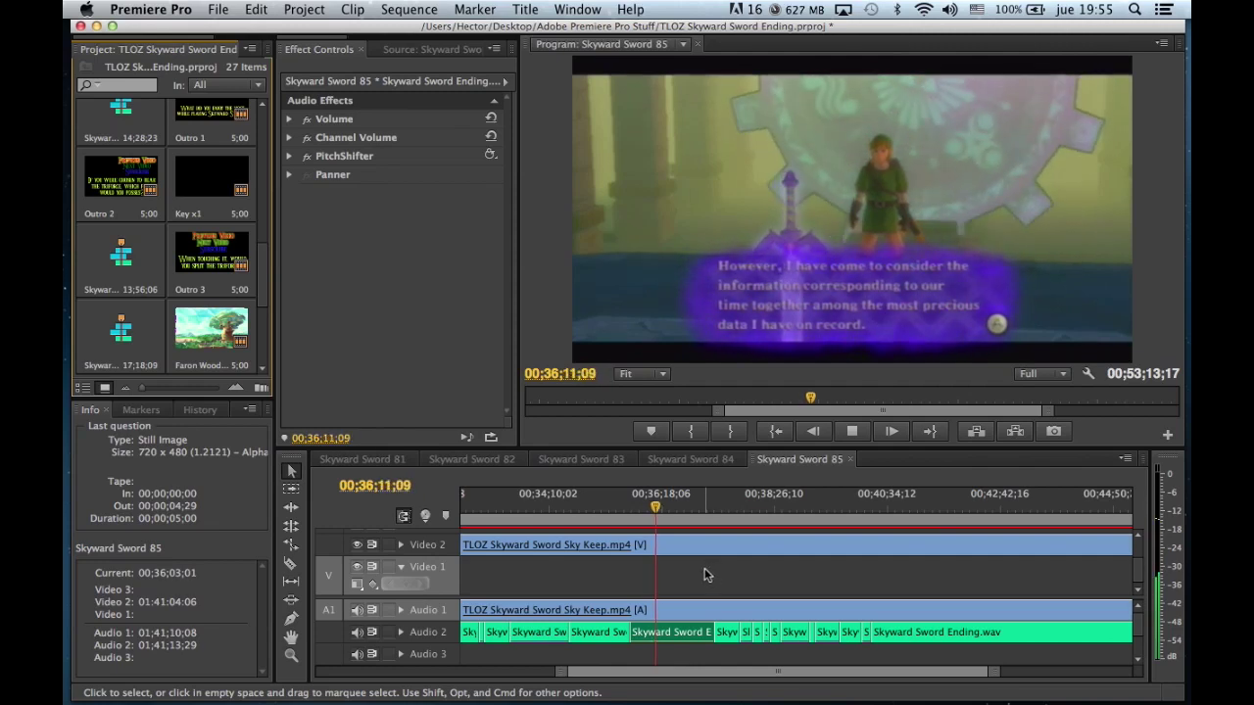
left_click(704, 570)
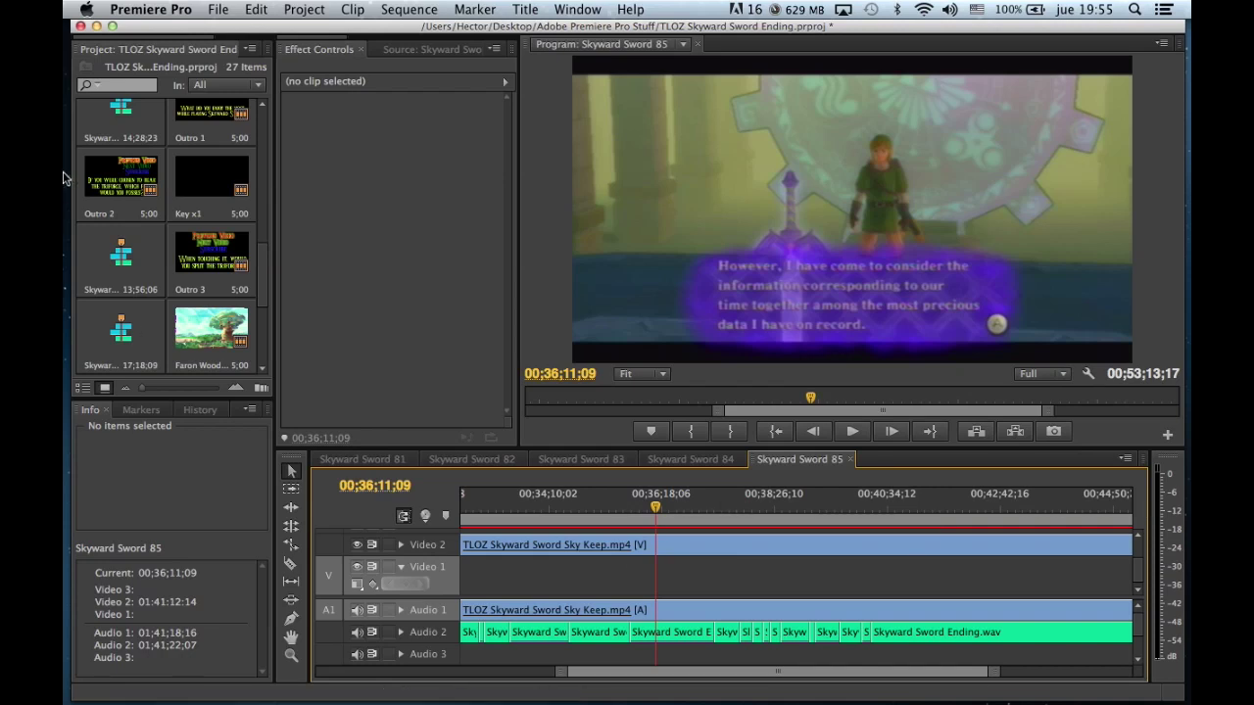
Move the playhead later in the sequence to about 00;40;21.
scroll(214, 209, "down", 3)
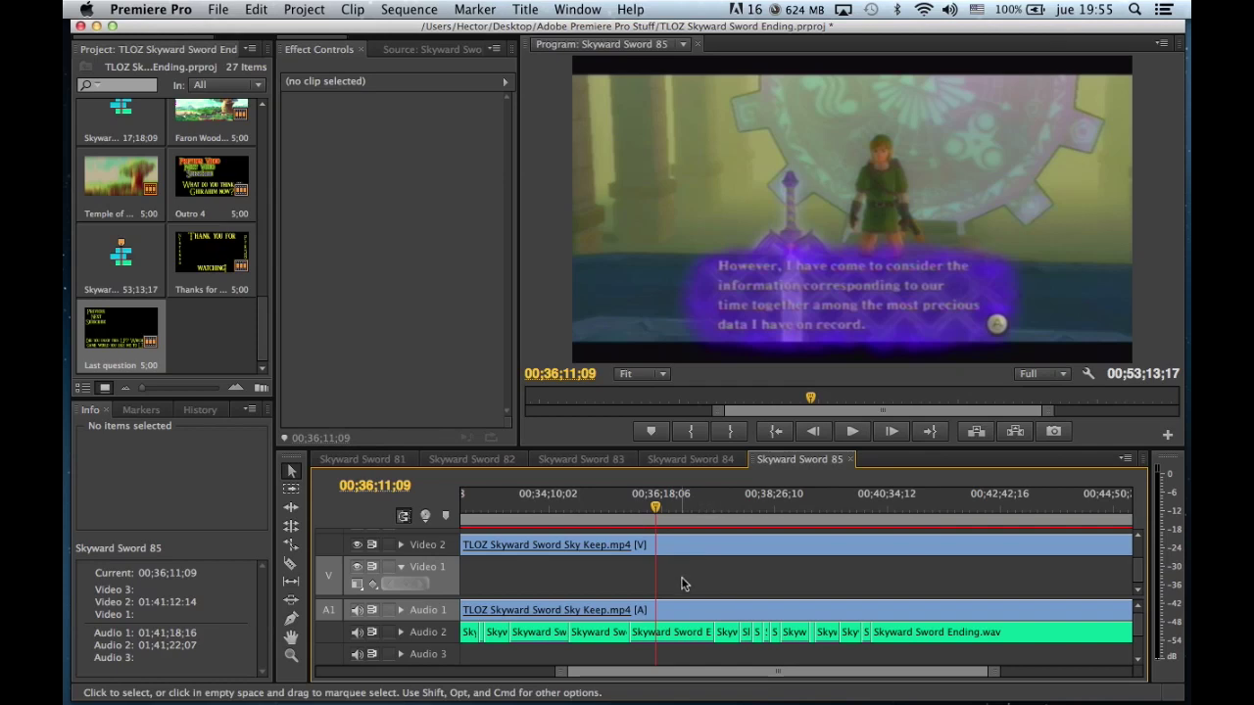
left_click(689, 508)
scroll(785, 576, "down", 1)
scroll(785, 576, "down", 3)
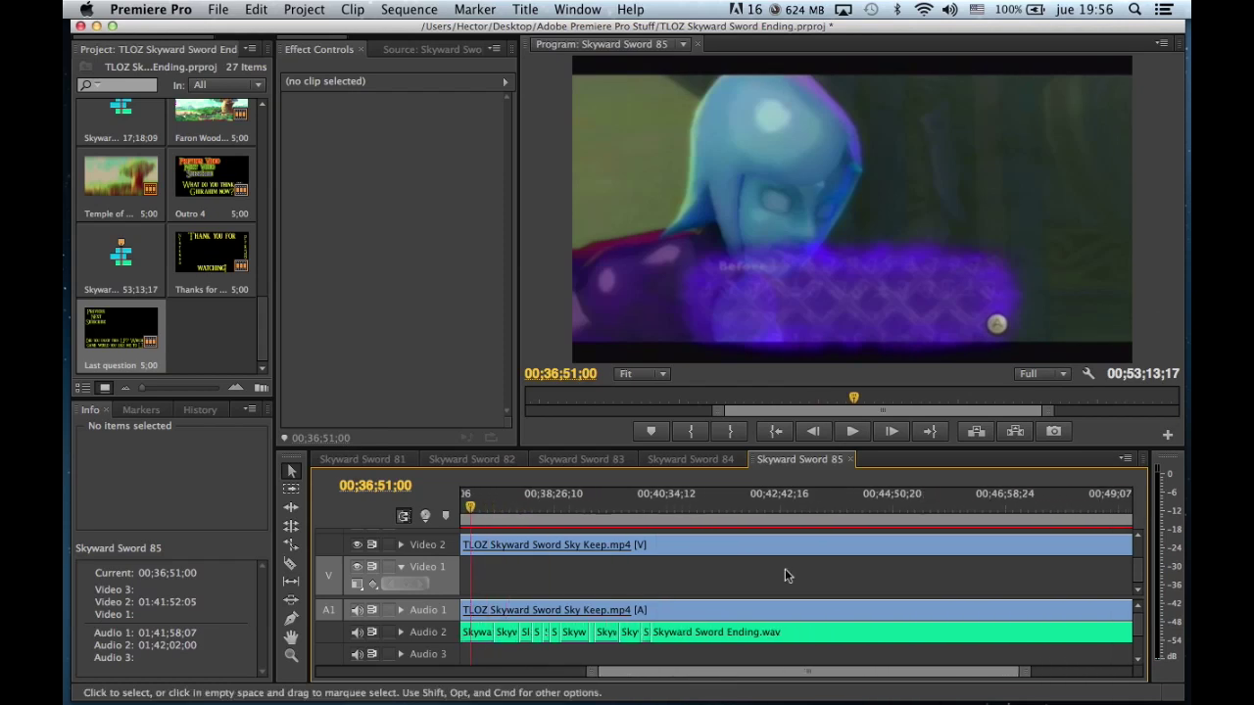
left_click_drag(641, 508, 659, 508)
Scroll to the sequence end and scrub to the Thank You For Watching card at 00;53;05;01.
scroll(763, 579, "down", 3)
scroll(763, 580, "down", 2)
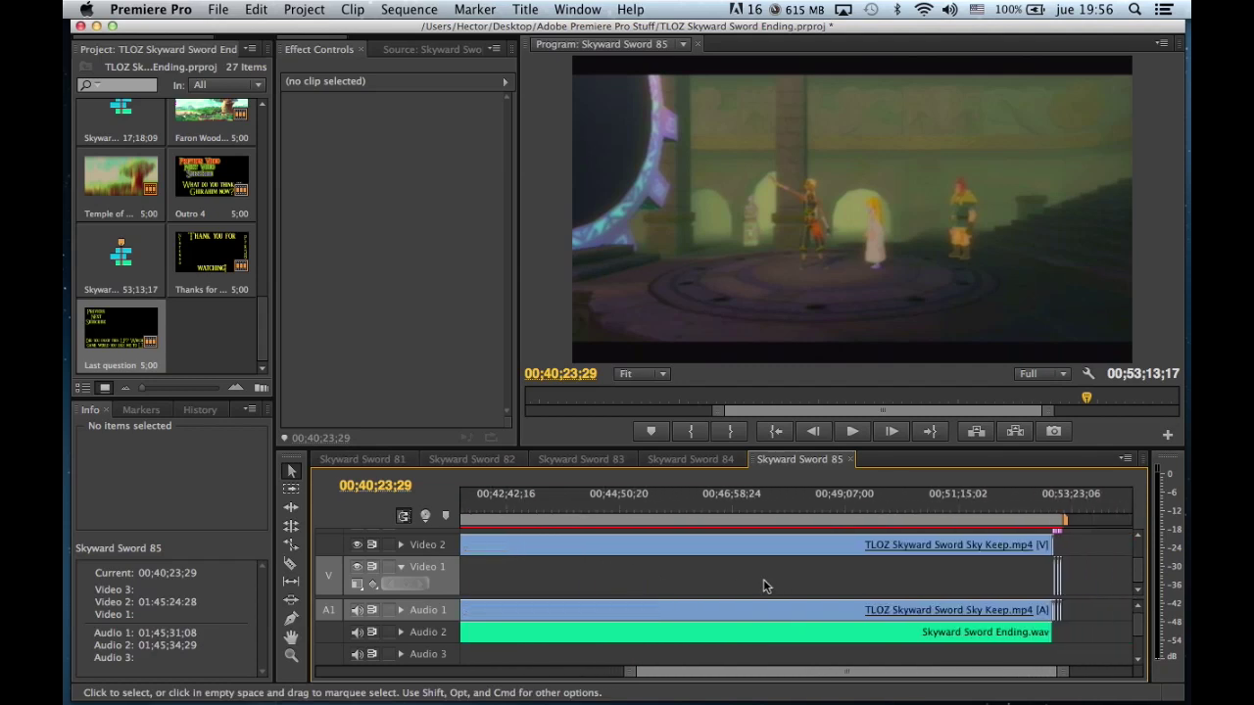
scroll(840, 550, "up", 10)
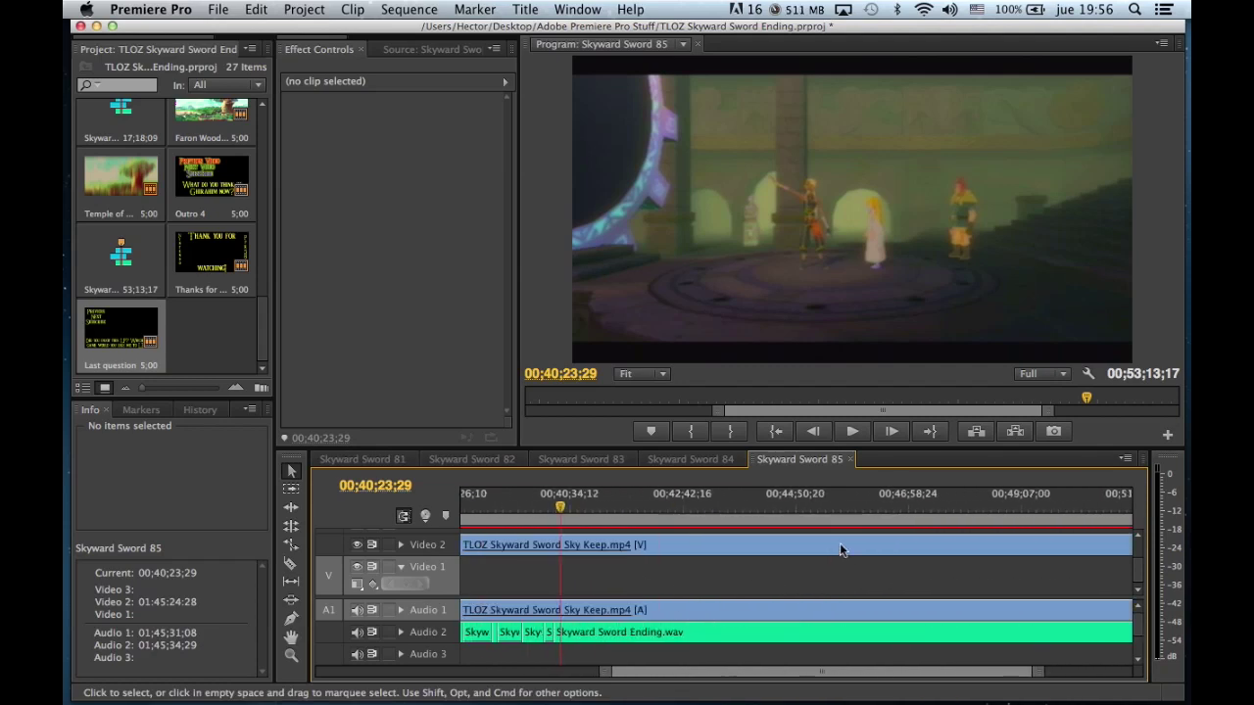
scroll(840, 549, "down", 13)
left_click(803, 503)
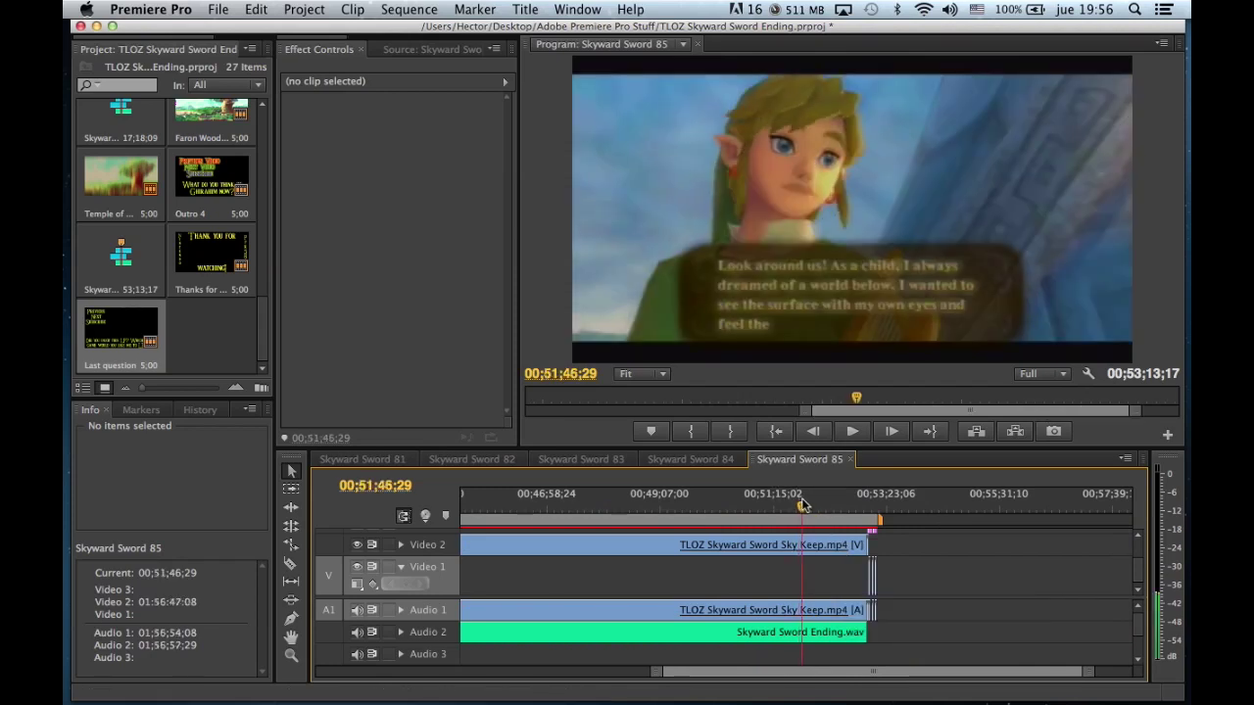
left_click(868, 502)
left_click_drag(867, 503, 872, 503)
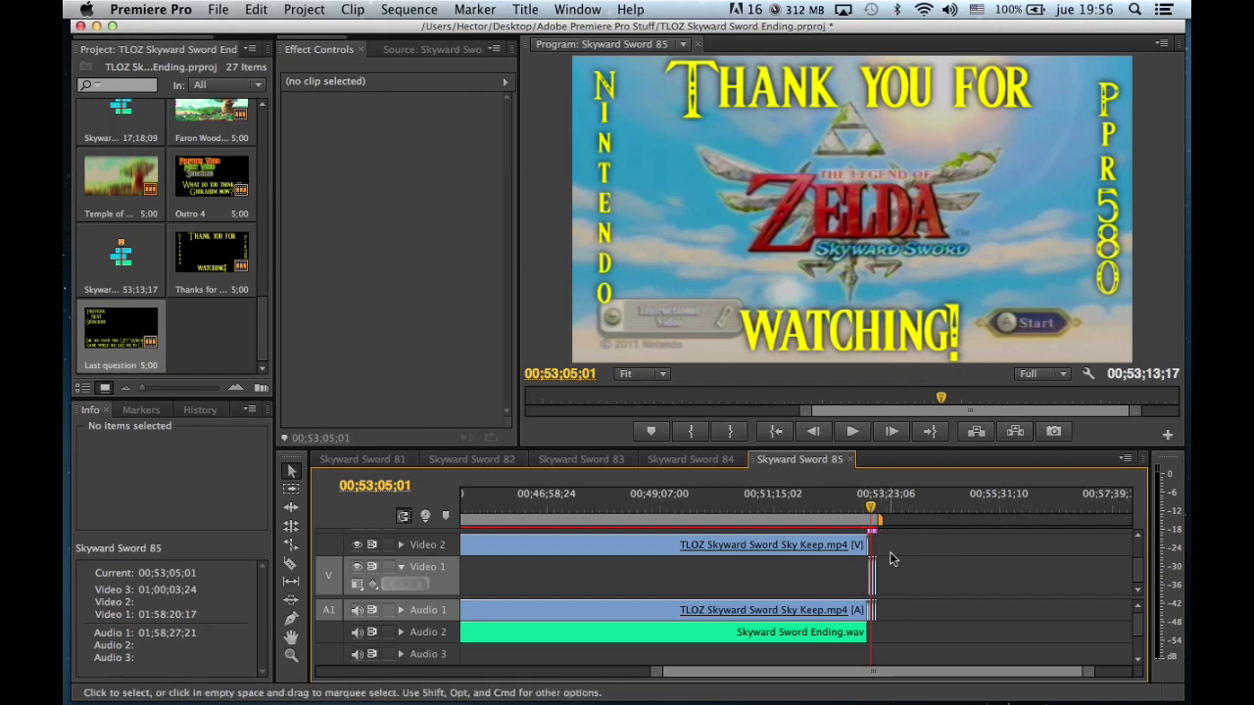
left_click(526, 8)
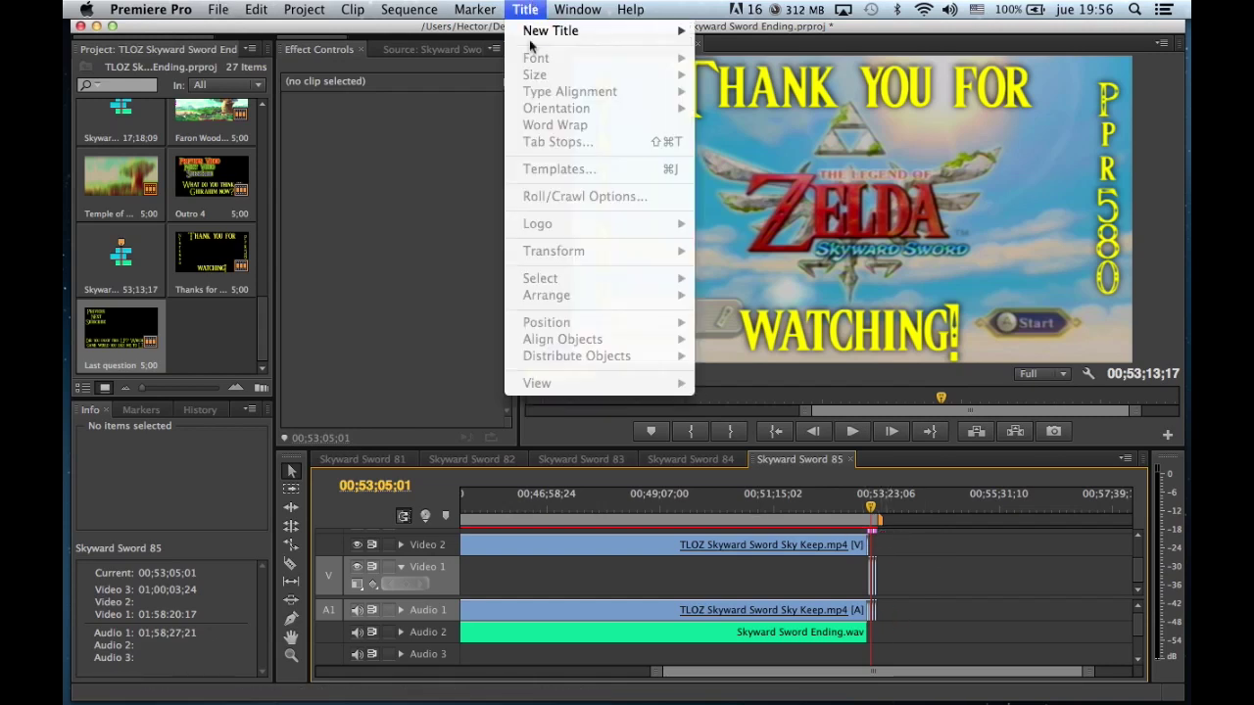
mouse_move(584, 33)
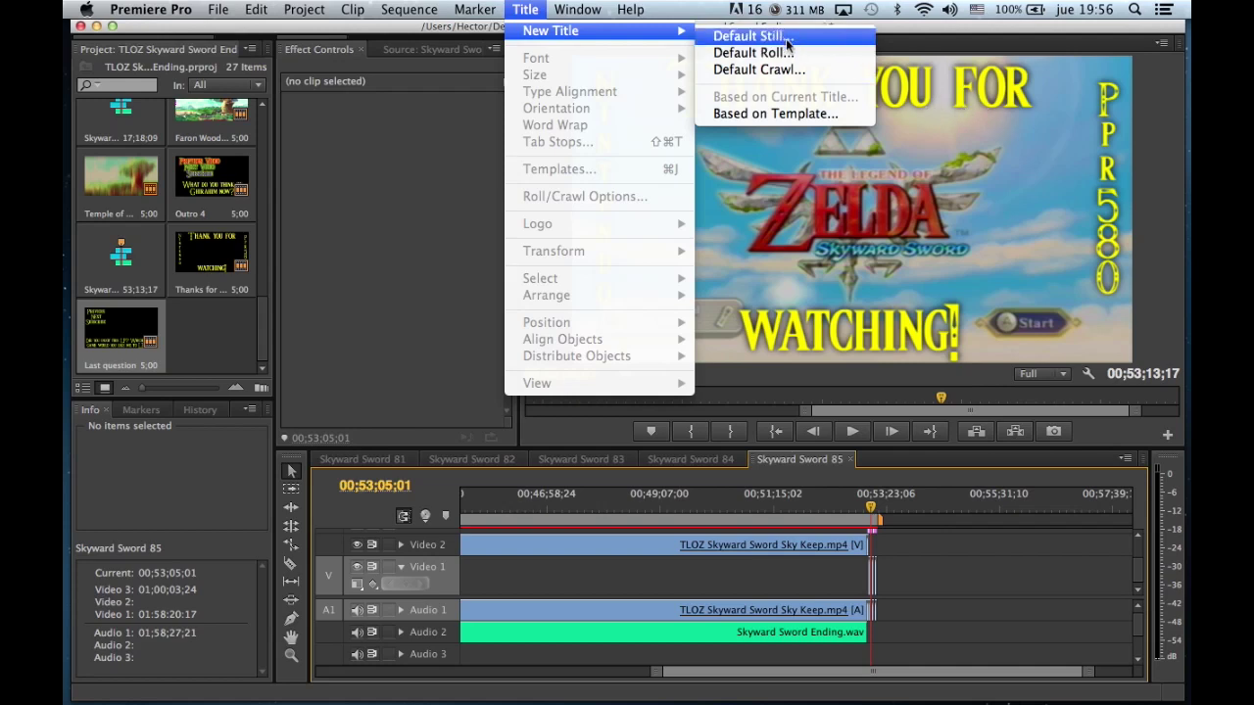
left_click(939, 567)
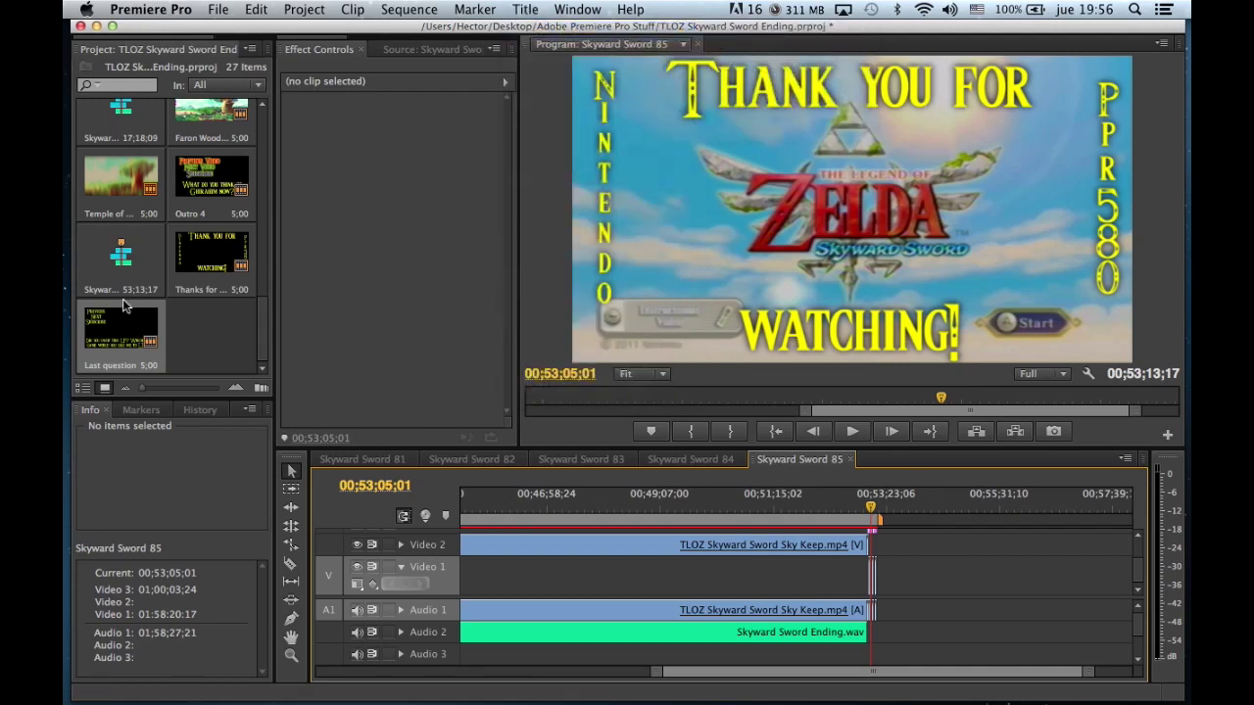
left_click(571, 6)
mouse_move(526, 9)
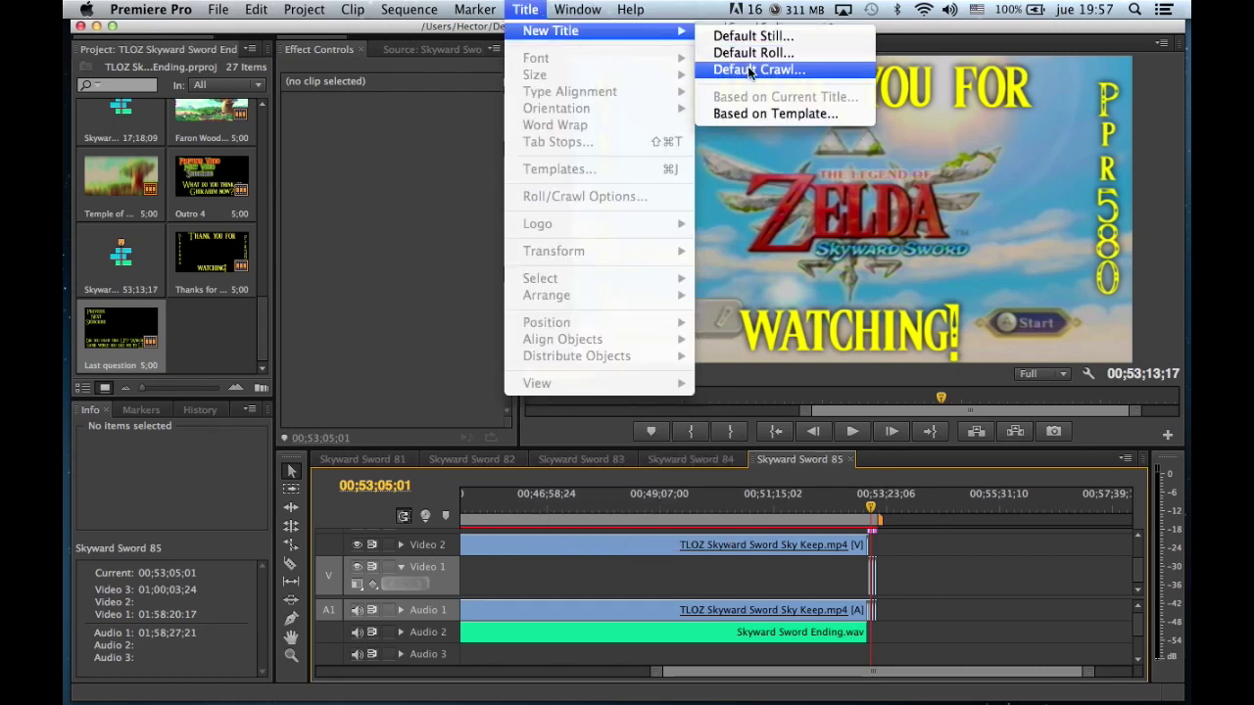
left_click(1007, 579)
double_click(877, 563)
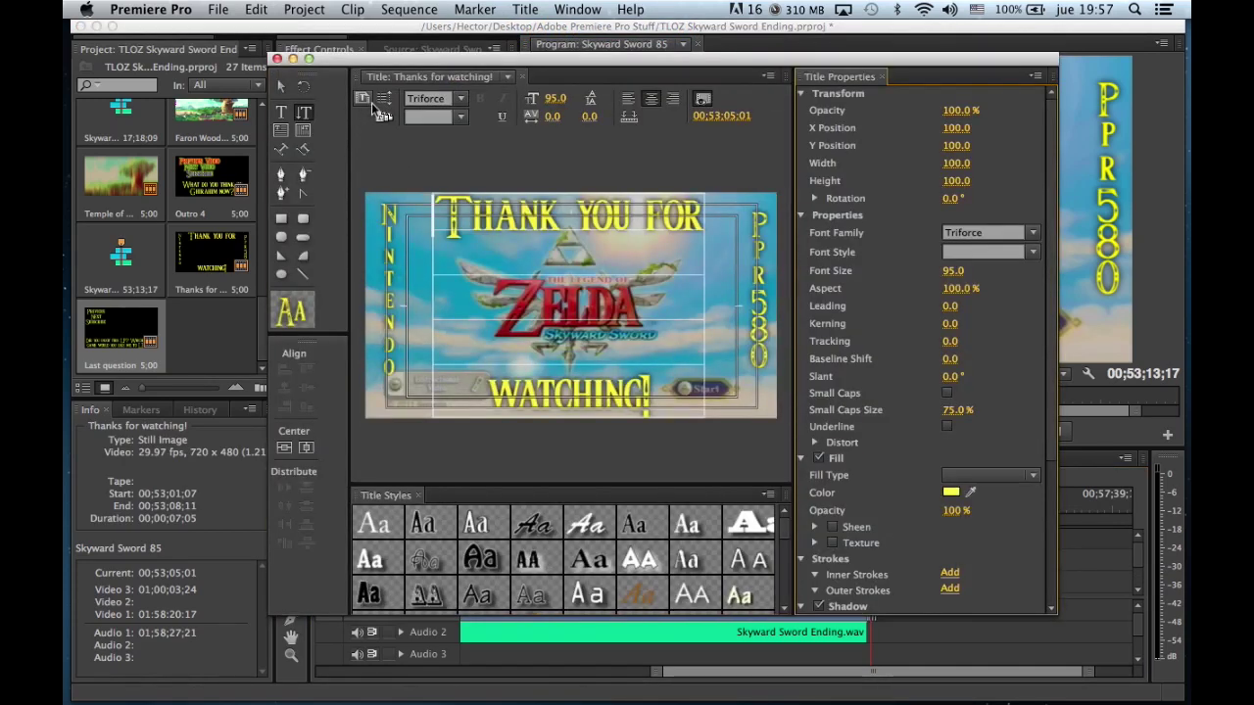
left_click(385, 101)
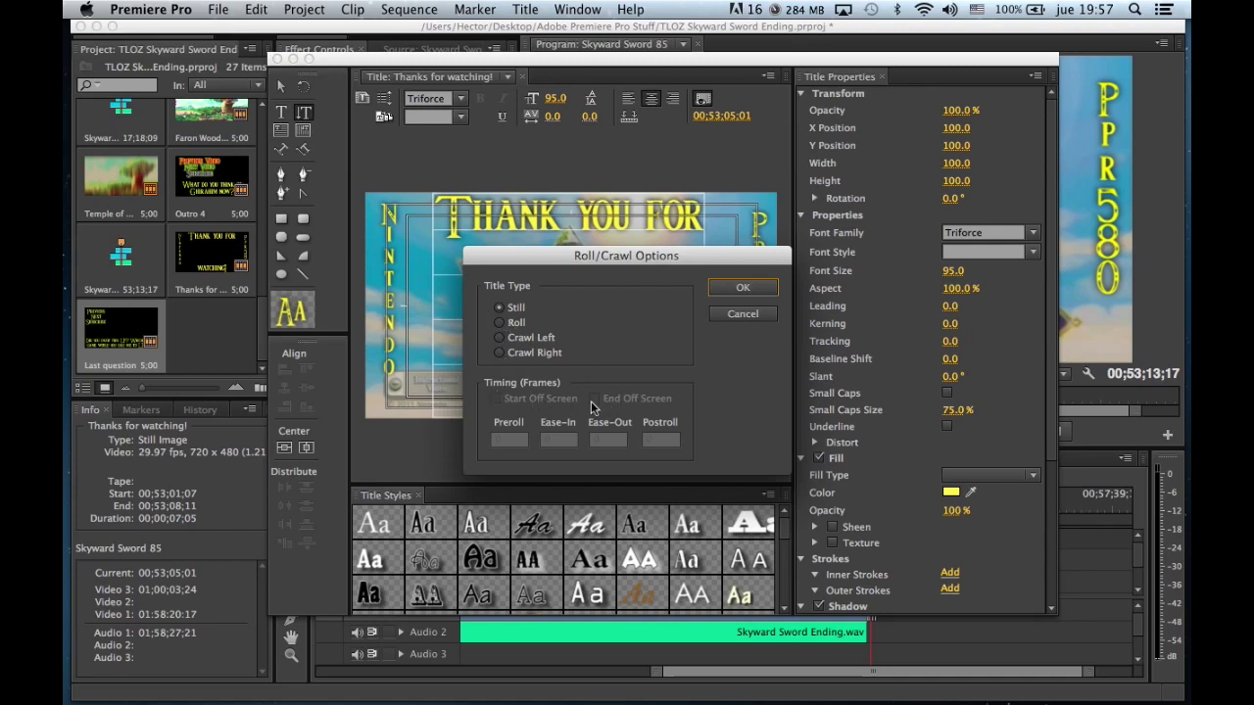
left_click(760, 290)
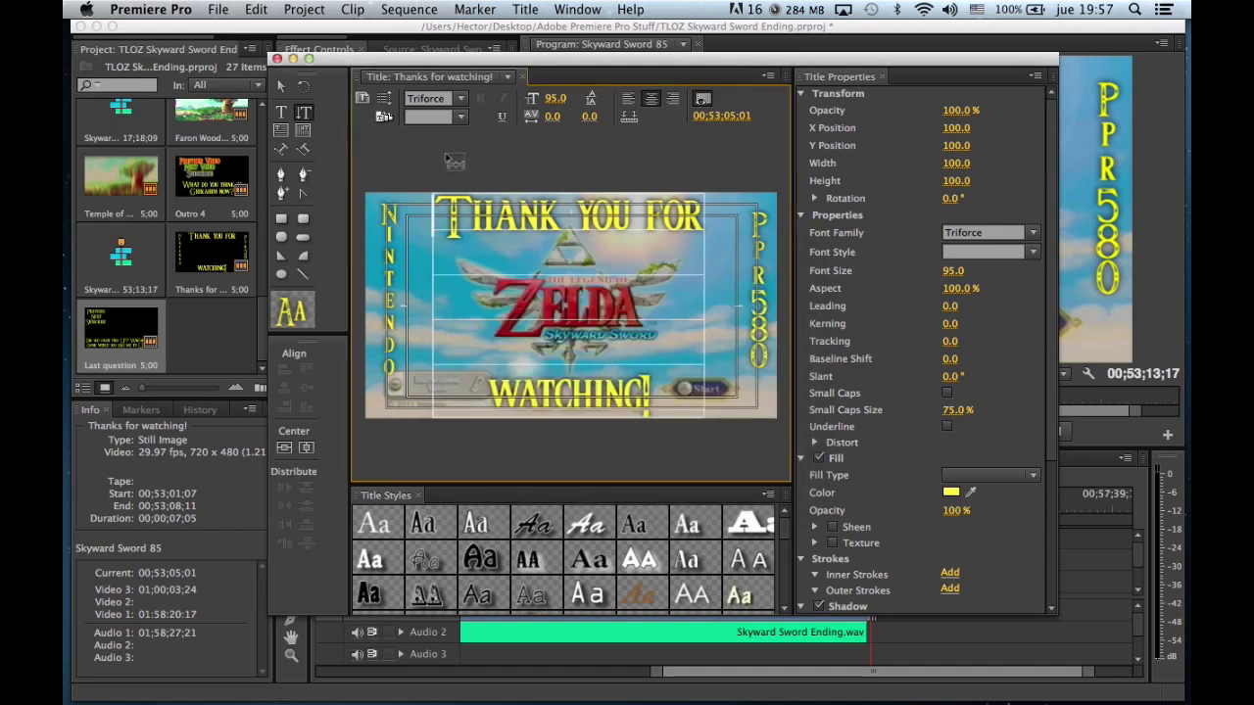
left_click(278, 60)
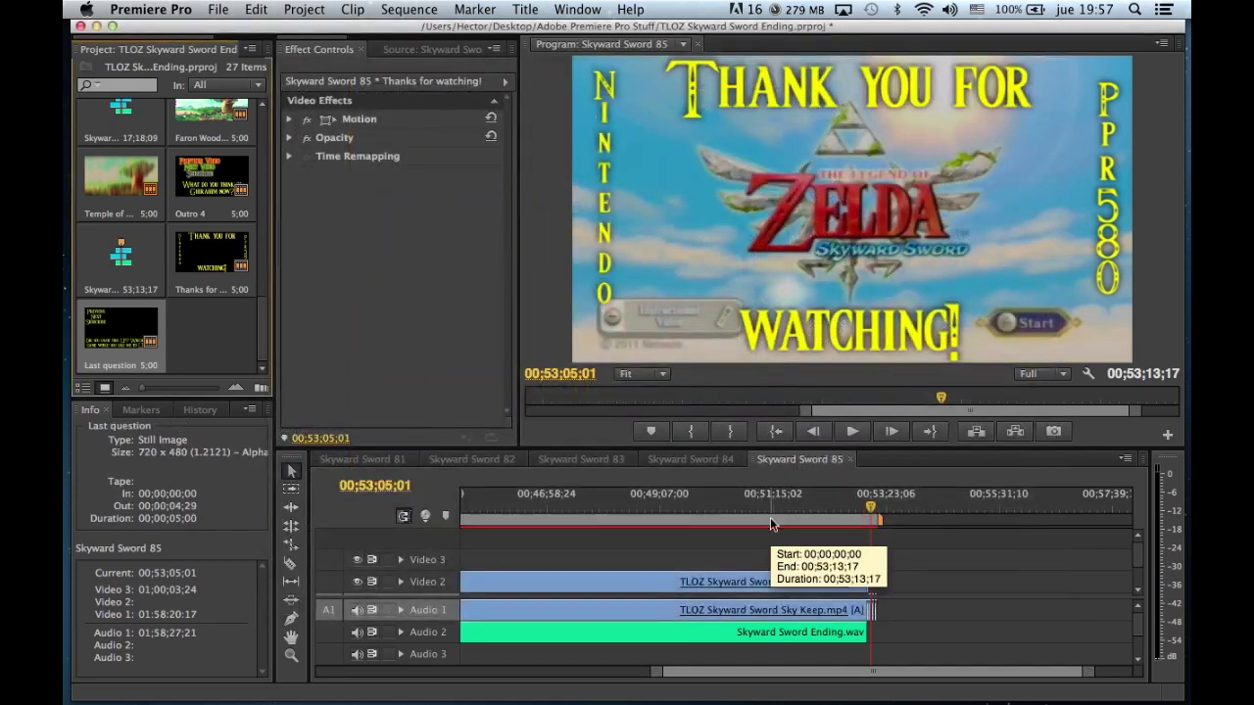
left_click(877, 508)
left_click_drag(877, 507, 879, 510)
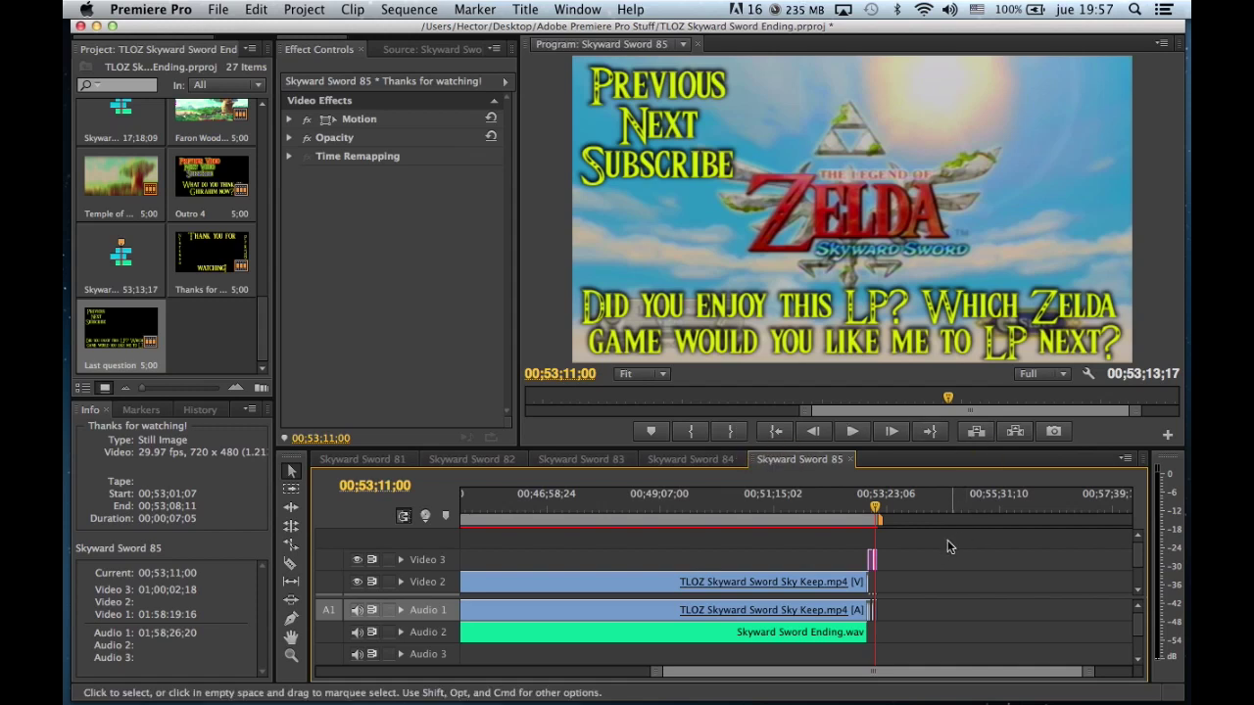
left_click(821, 561)
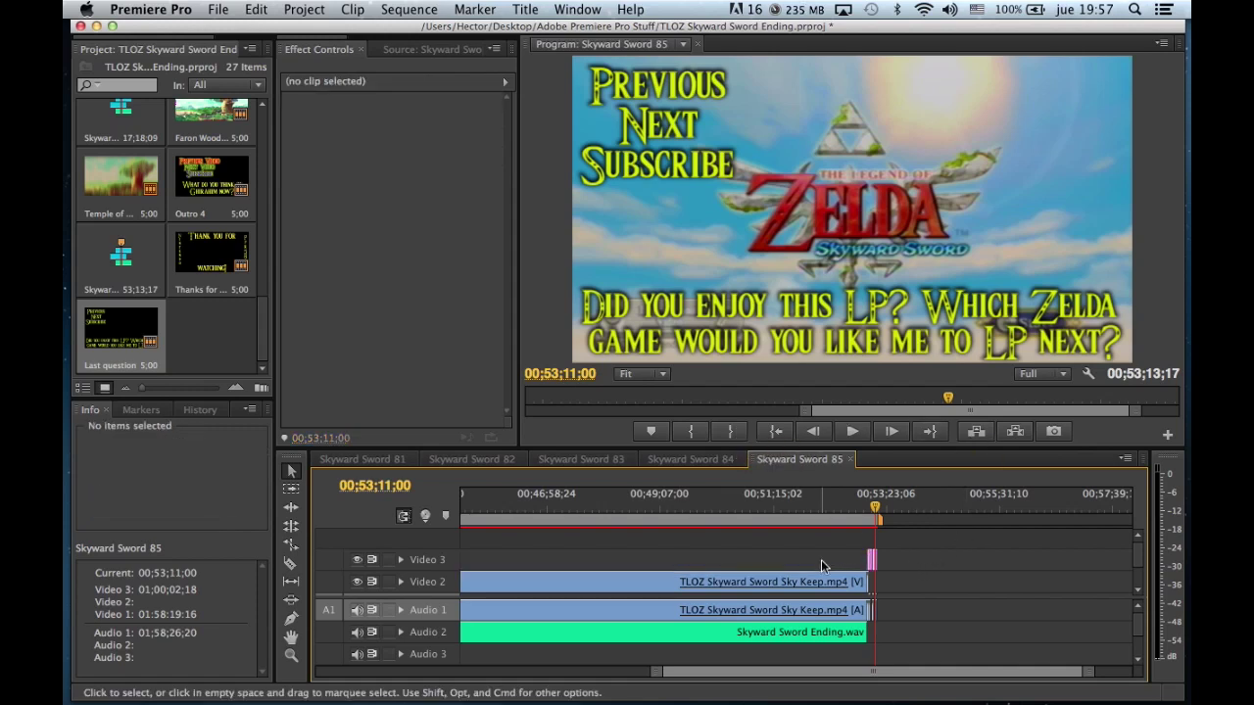
scroll(821, 560, "down", 2)
scroll(821, 560, "left", 10)
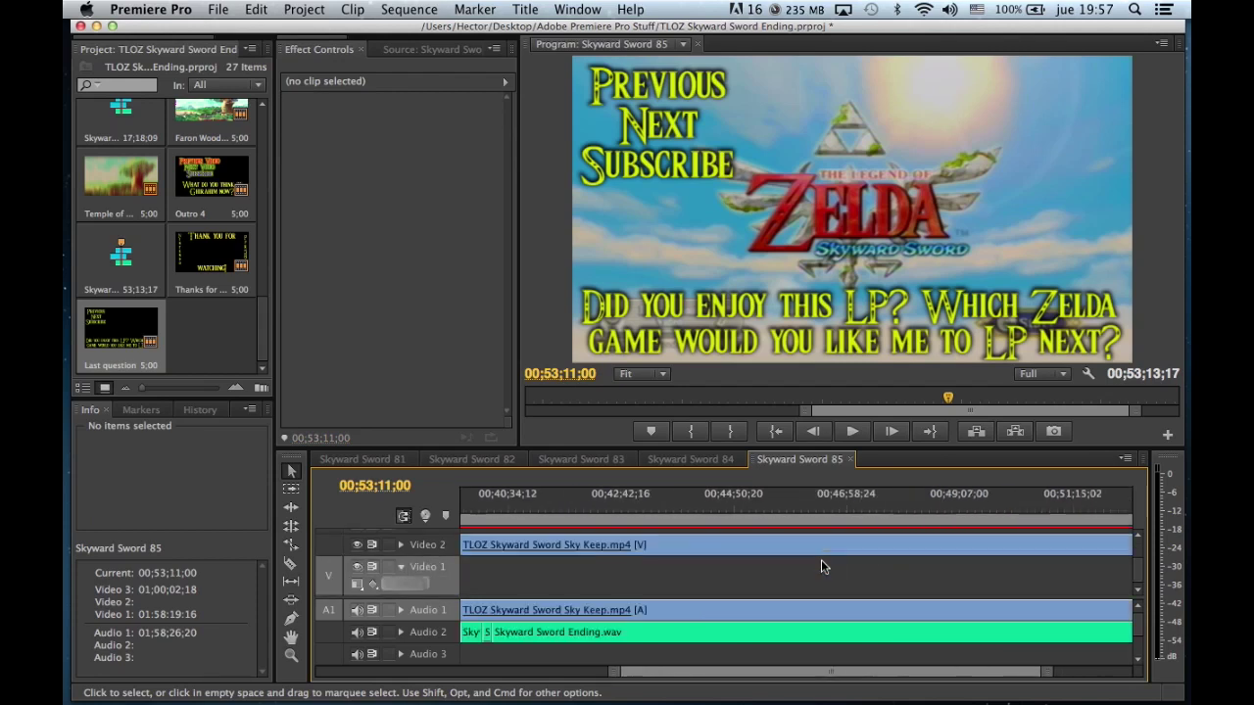
scroll(821, 565, "left", 5)
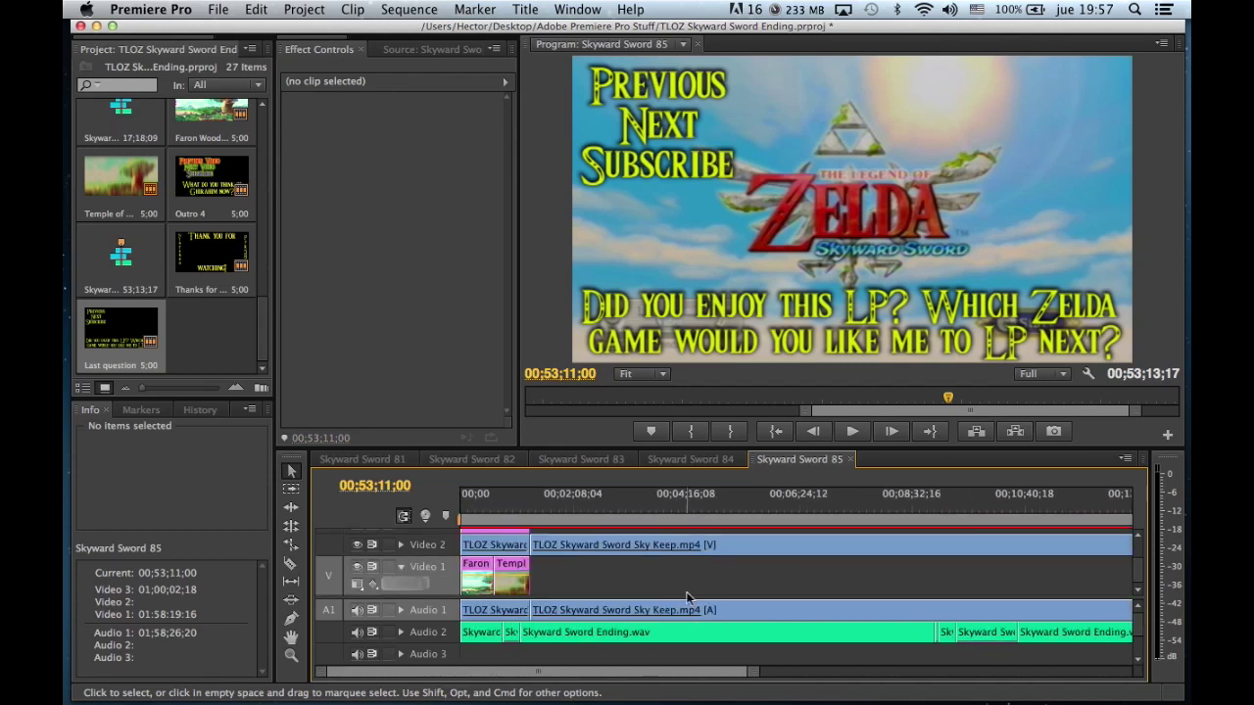
scroll(821, 566, "up", 2)
scroll(235, 325, "up", 5)
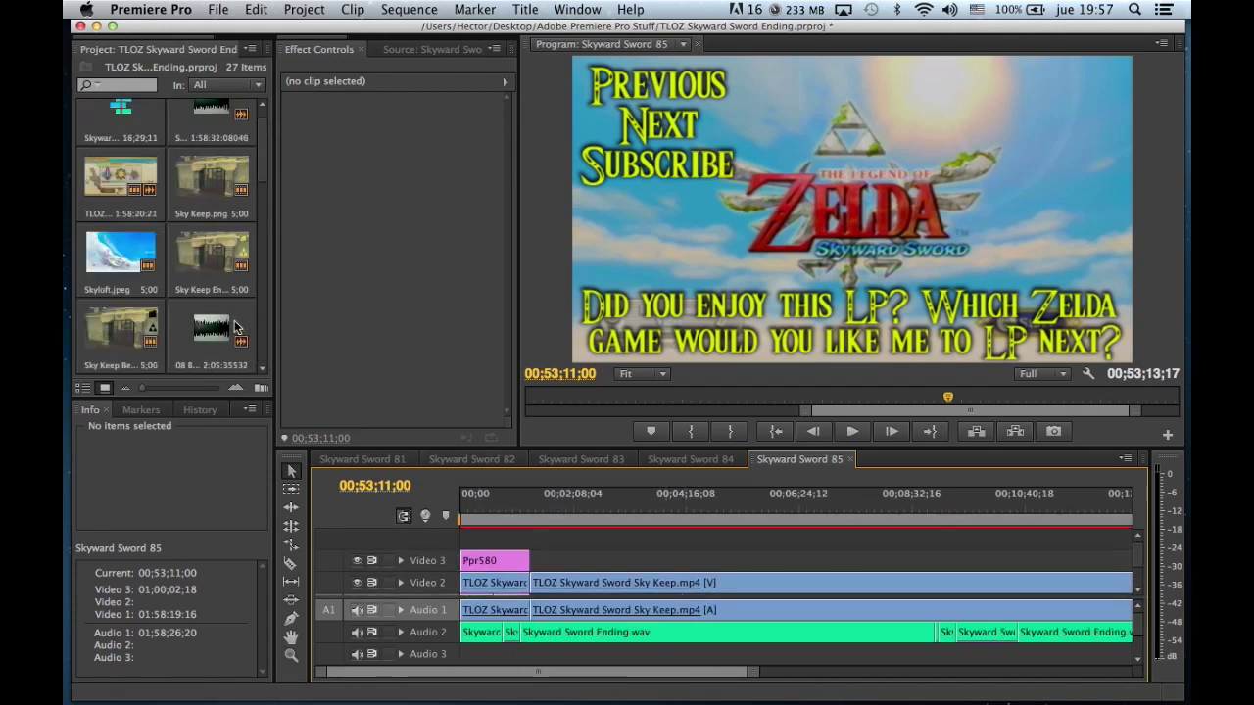
scroll(235, 328, "up", 1)
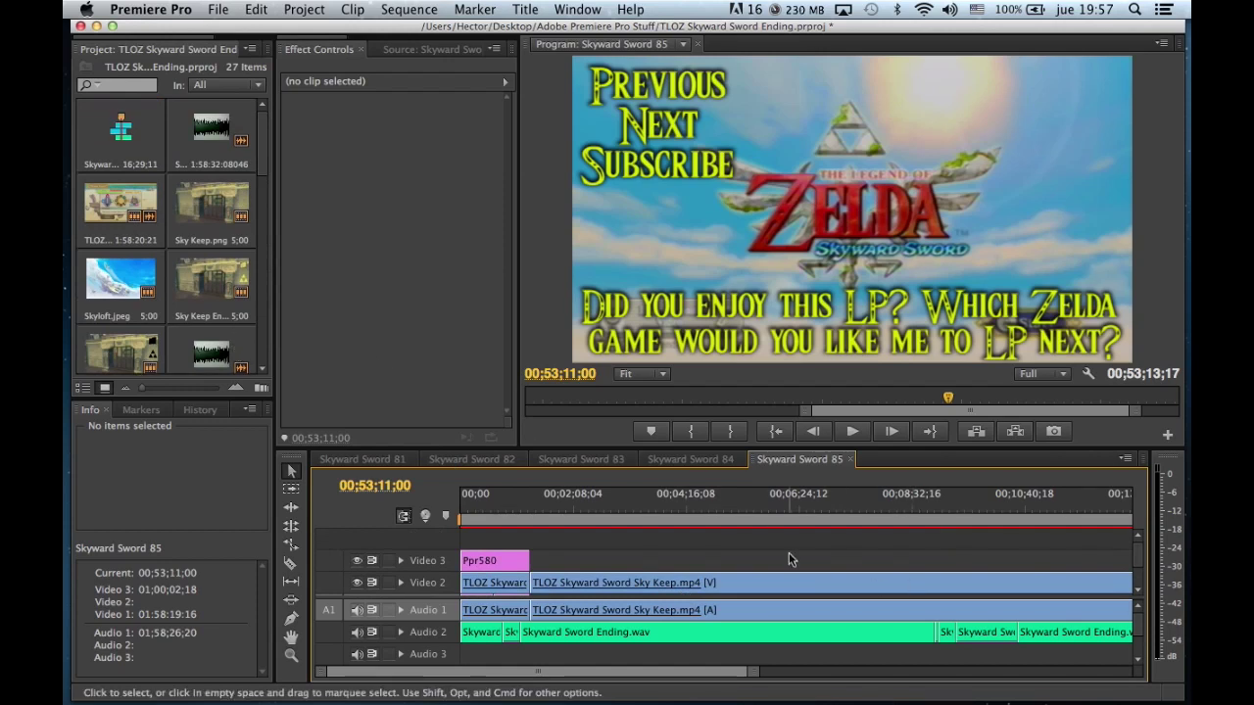
scroll(789, 553, "right", 5)
scroll(788, 559, "right", 15)
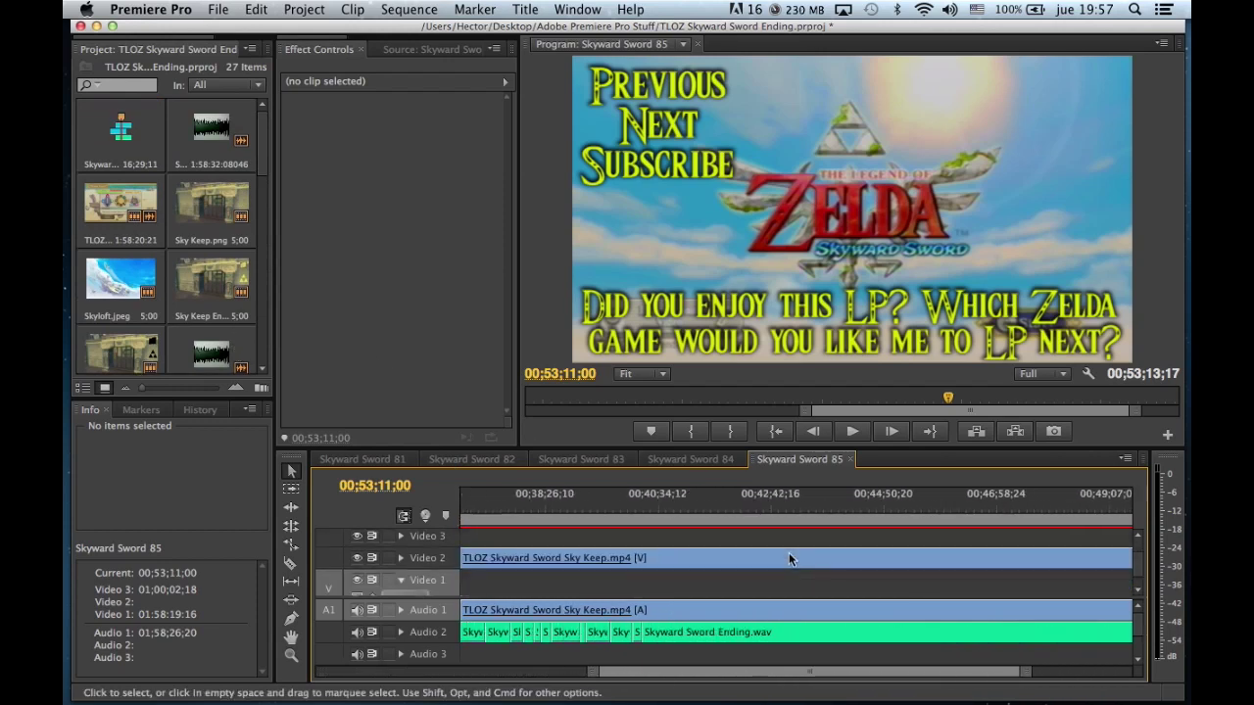
scroll(788, 559, "up", 1)
scroll(789, 558, "right", 3)
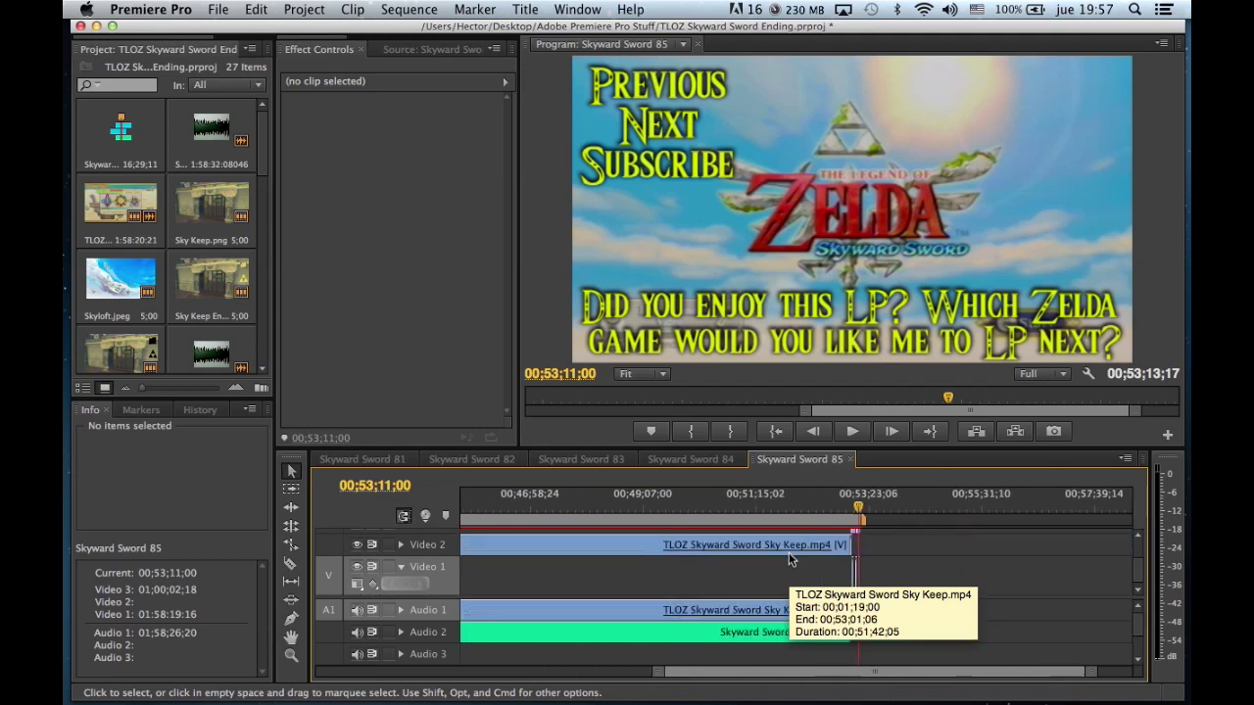
scroll(790, 555, "down", 1)
scroll(790, 555, "right", 3)
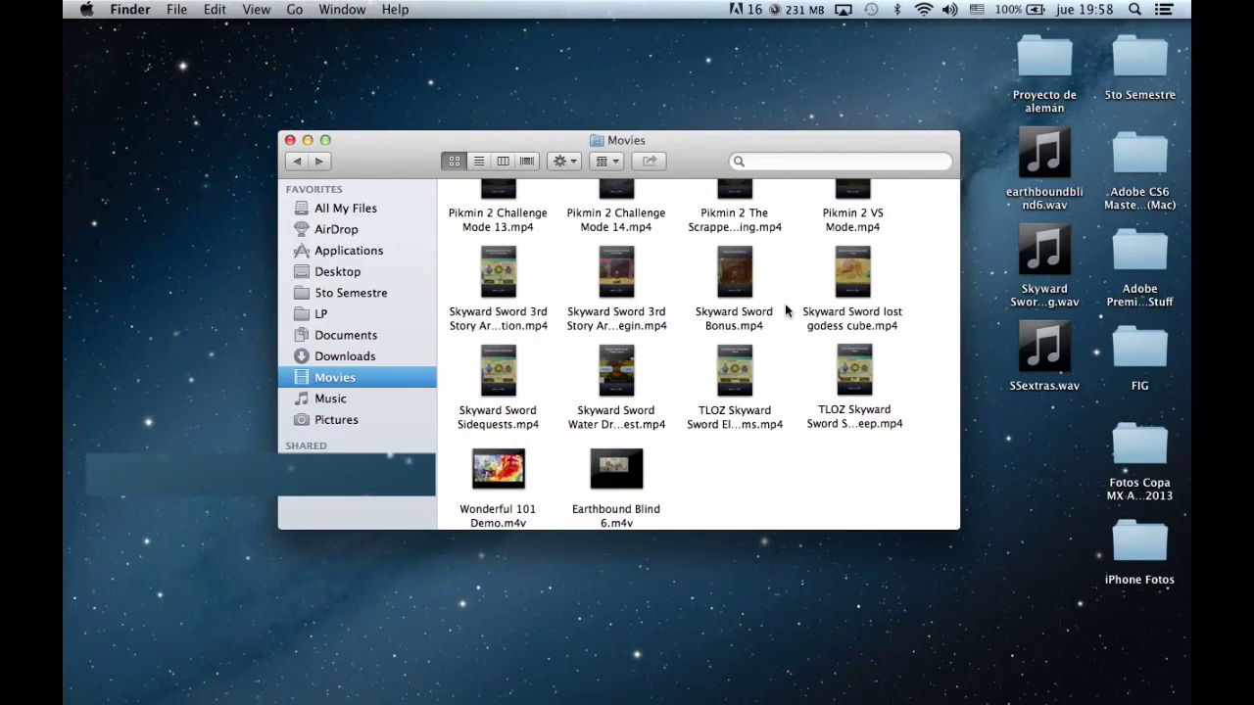
Open LP > TLOZ Skyward Sword (Complete) in Finder, then switch back to Premiere Pro.
scroll(749, 299, "up", 2)
scroll(644, 330, "down", 10)
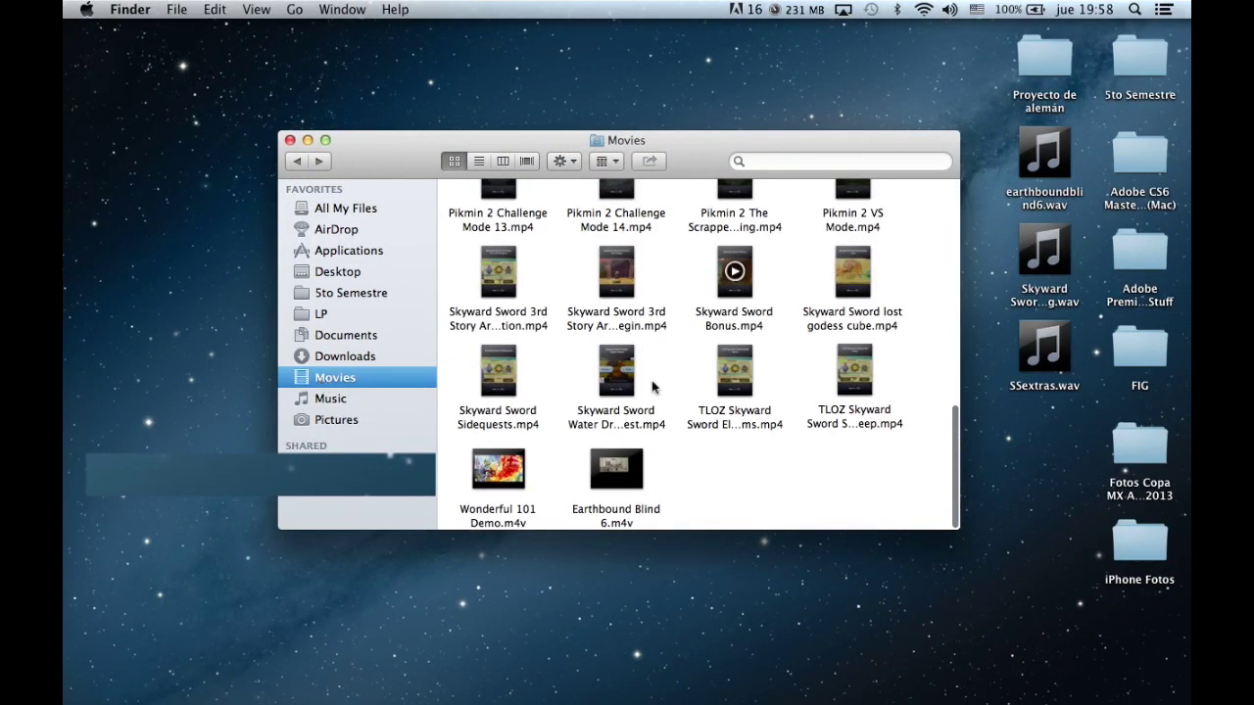
left_click(332, 316)
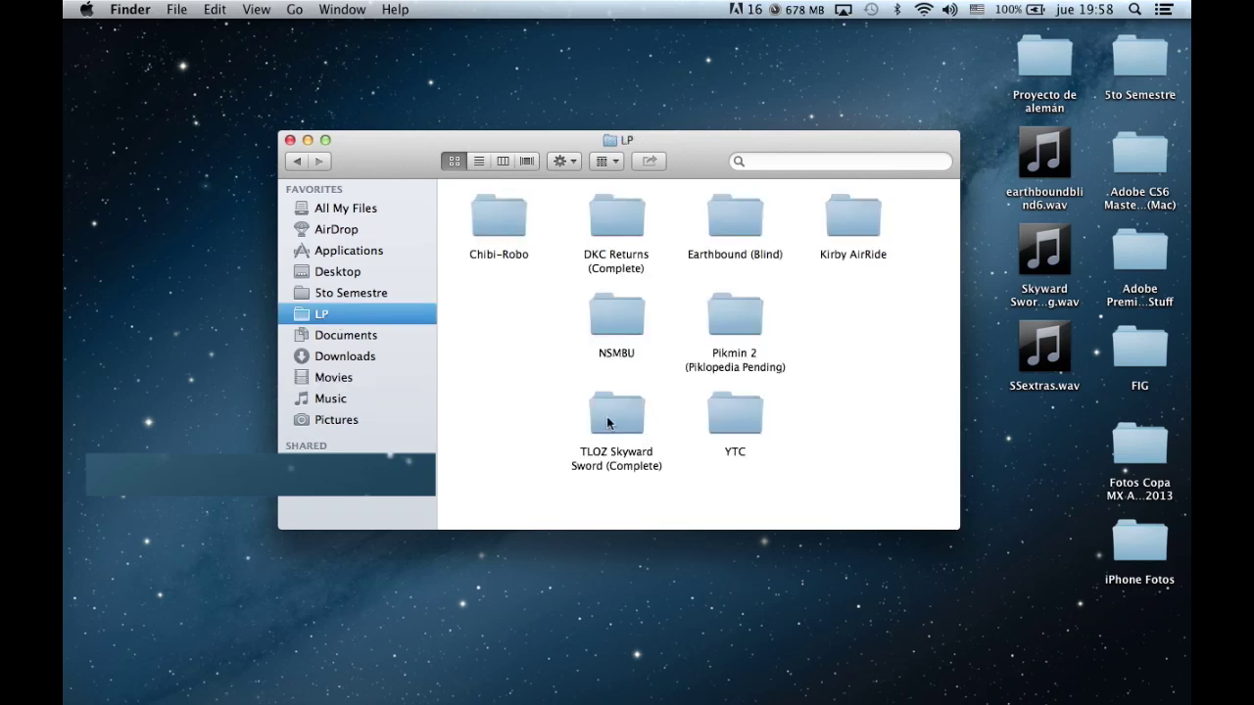
double_click(606, 423)
scroll(588, 461, "down", 10)
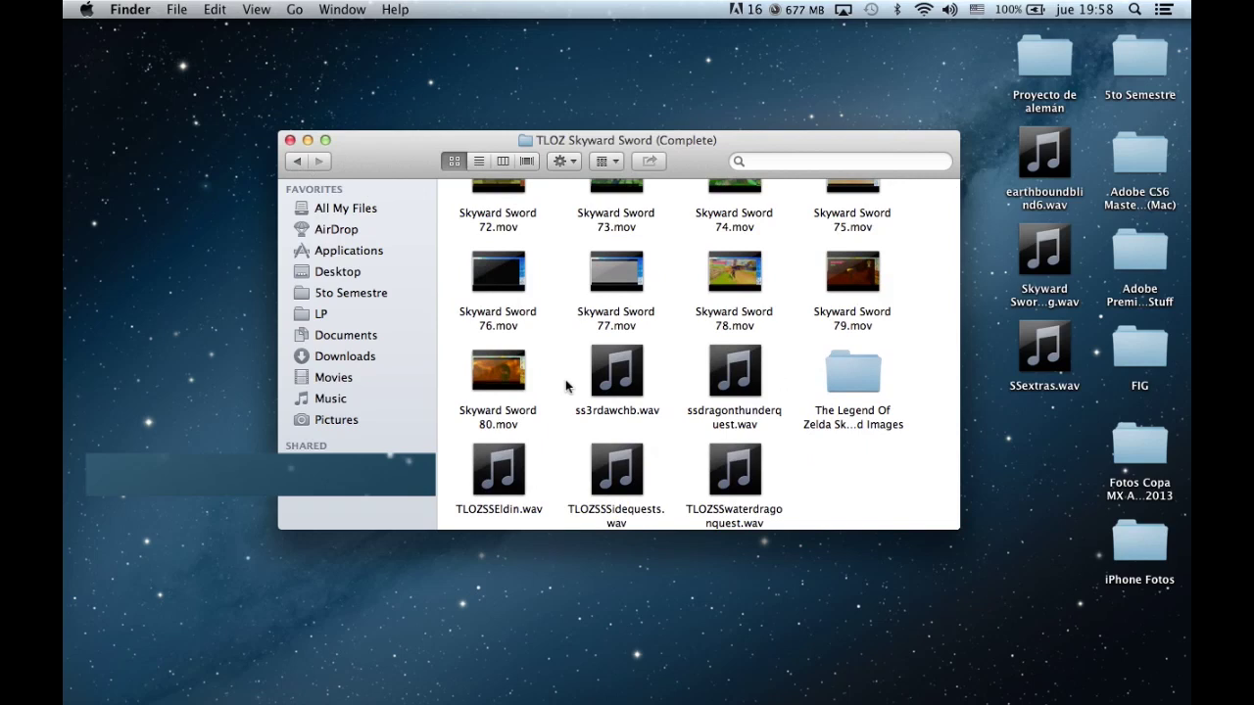
key("super+Tab")
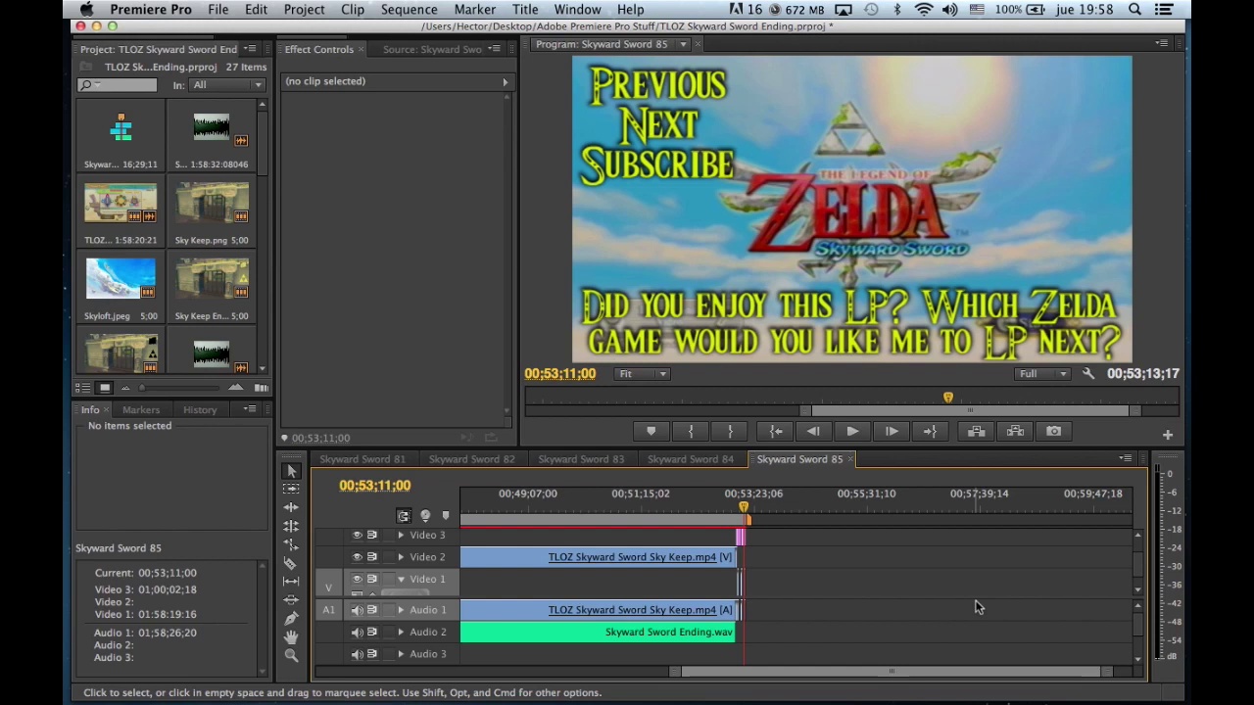
Step the playhead forward to 00;53;11;17 on the Previous / Next / Subscribe end card.
scroll(854, 590, "left", 3)
scroll(853, 589, "left", 15)
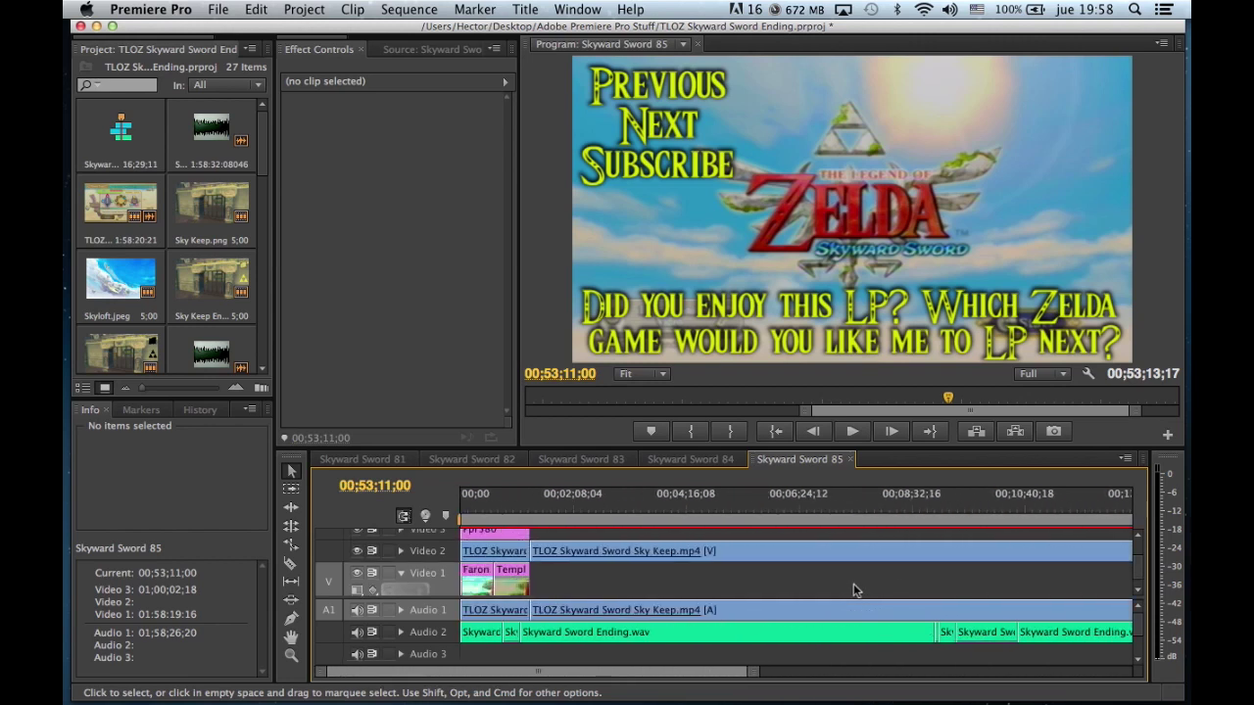
scroll(854, 590, "right", 20)
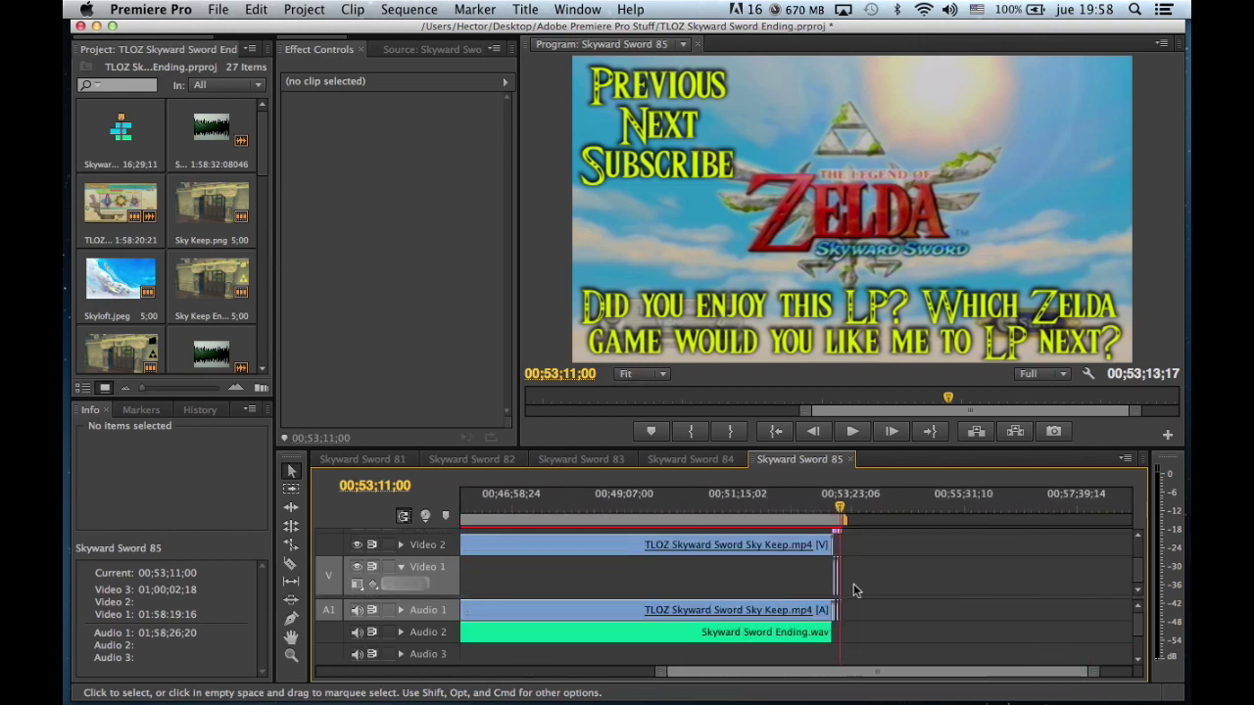
scroll(853, 590, "left", 5)
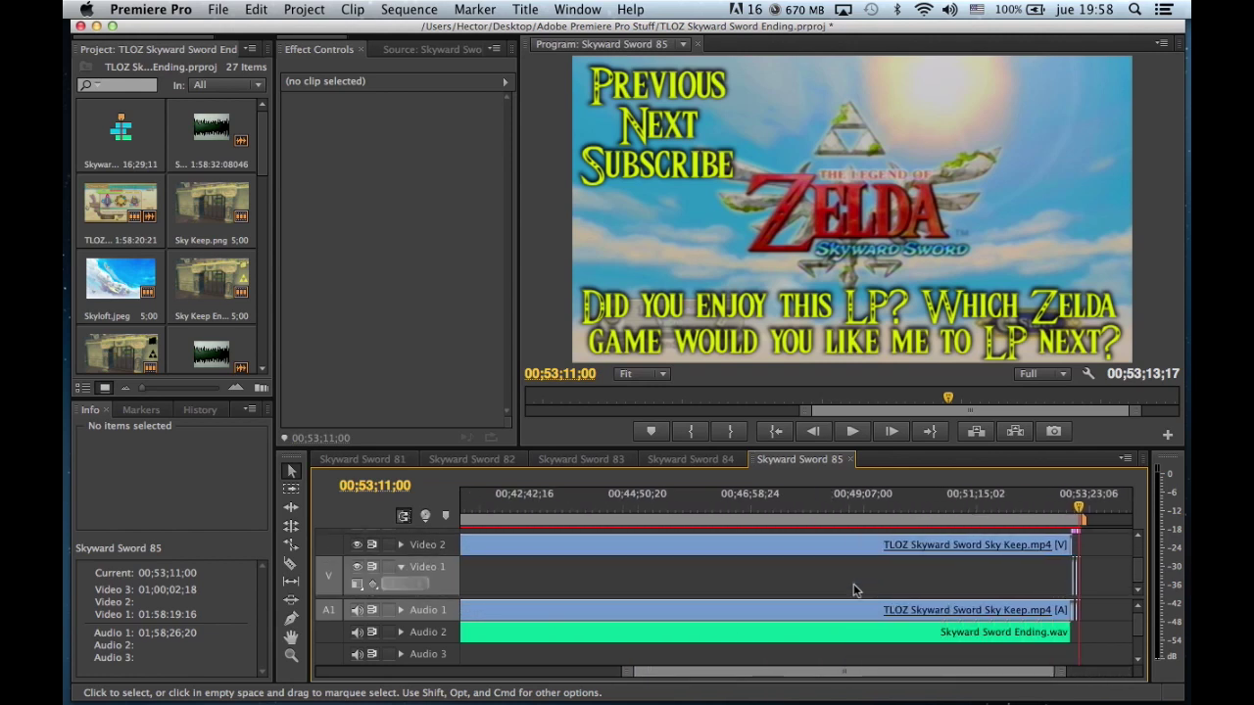
scroll(853, 590, "right", 4)
scroll(854, 589, "left", 20)
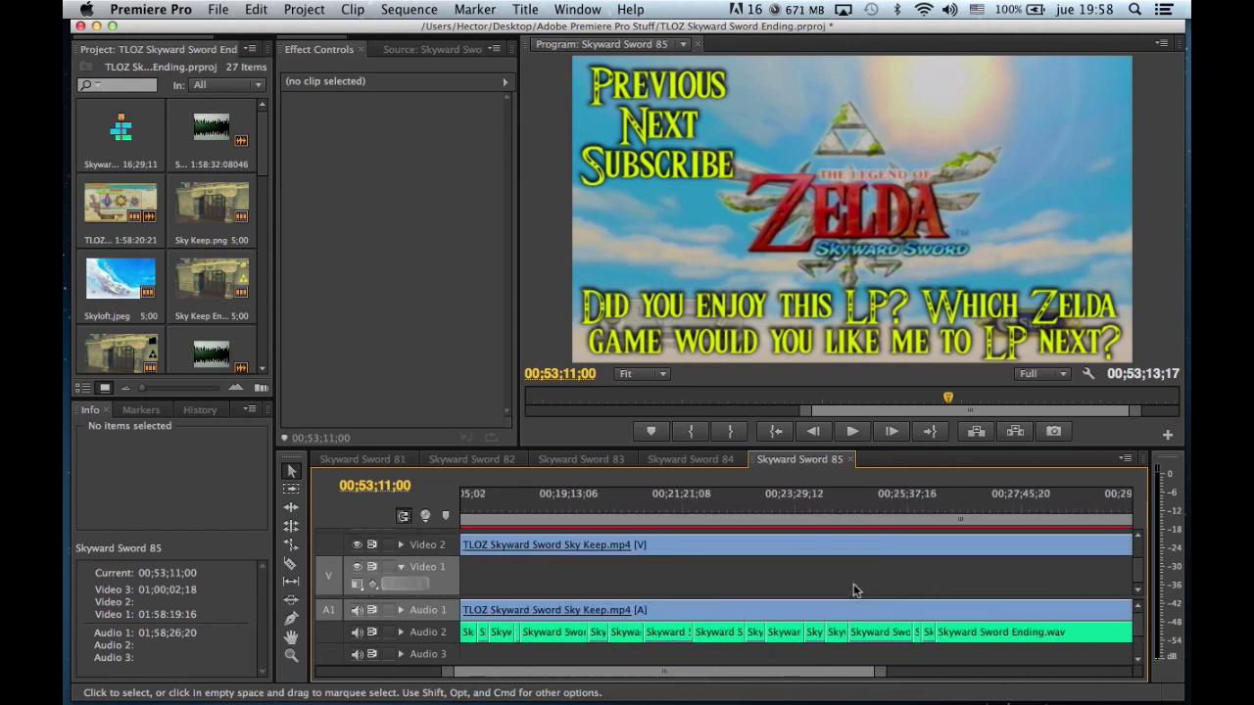
scroll(854, 589, "right", 20)
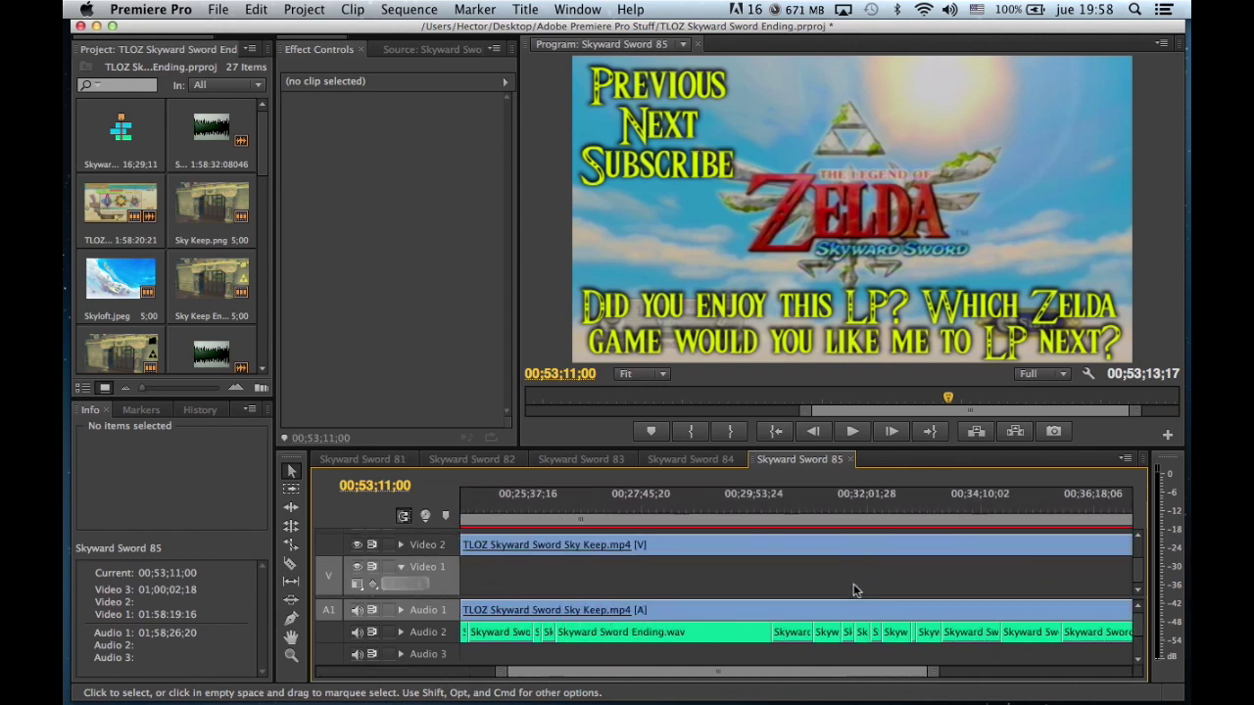
scroll(853, 590, "left", 20)
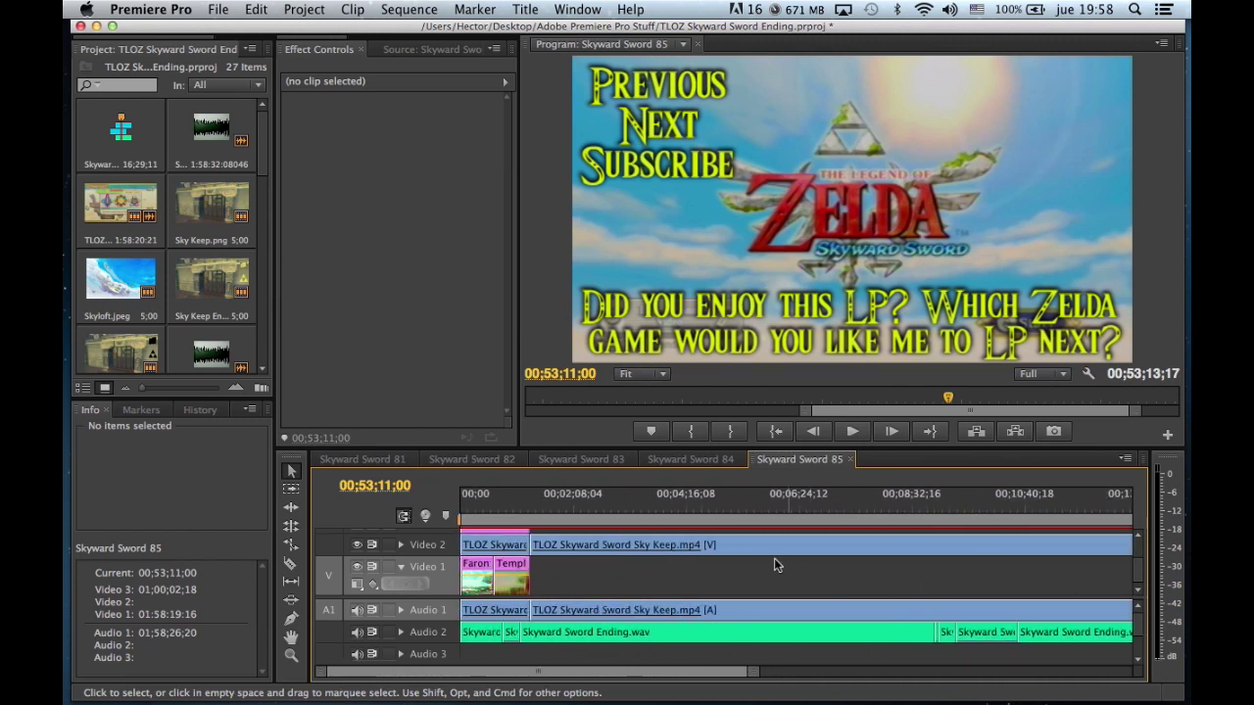
scroll(666, 586, "up", 1)
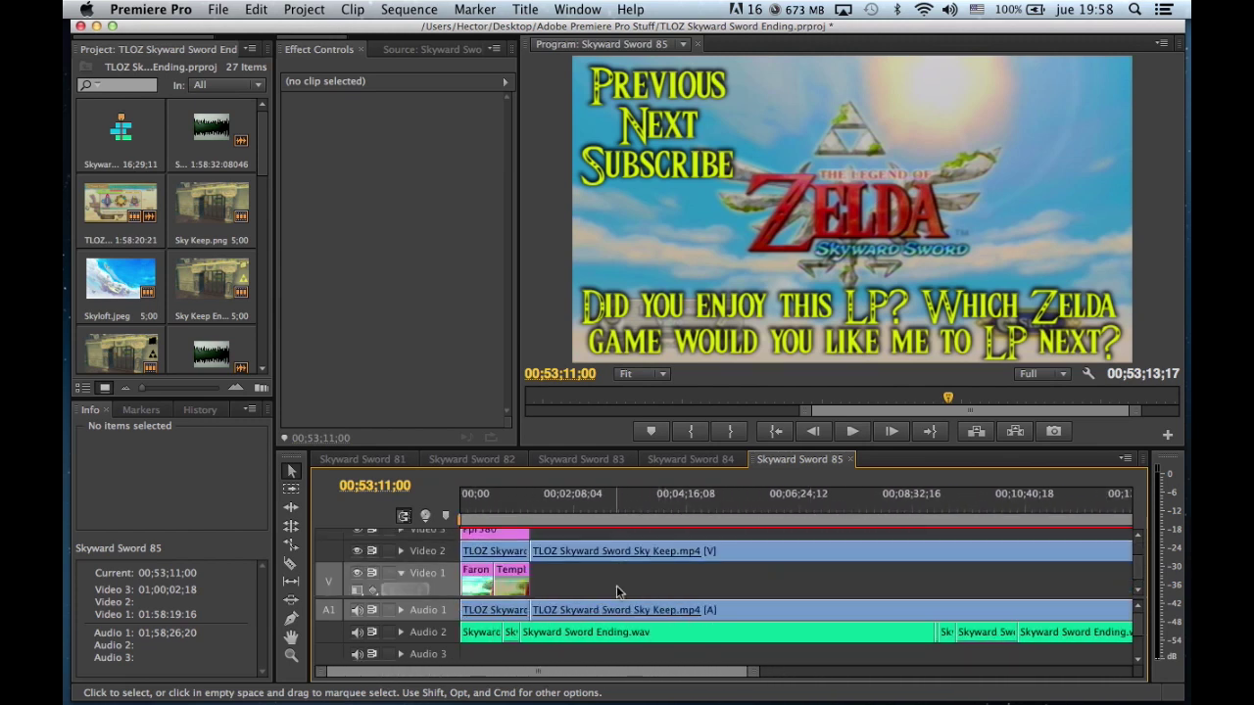
scroll(627, 590, "right", 8)
scroll(617, 592, "down", 1)
scroll(617, 592, "right", 12)
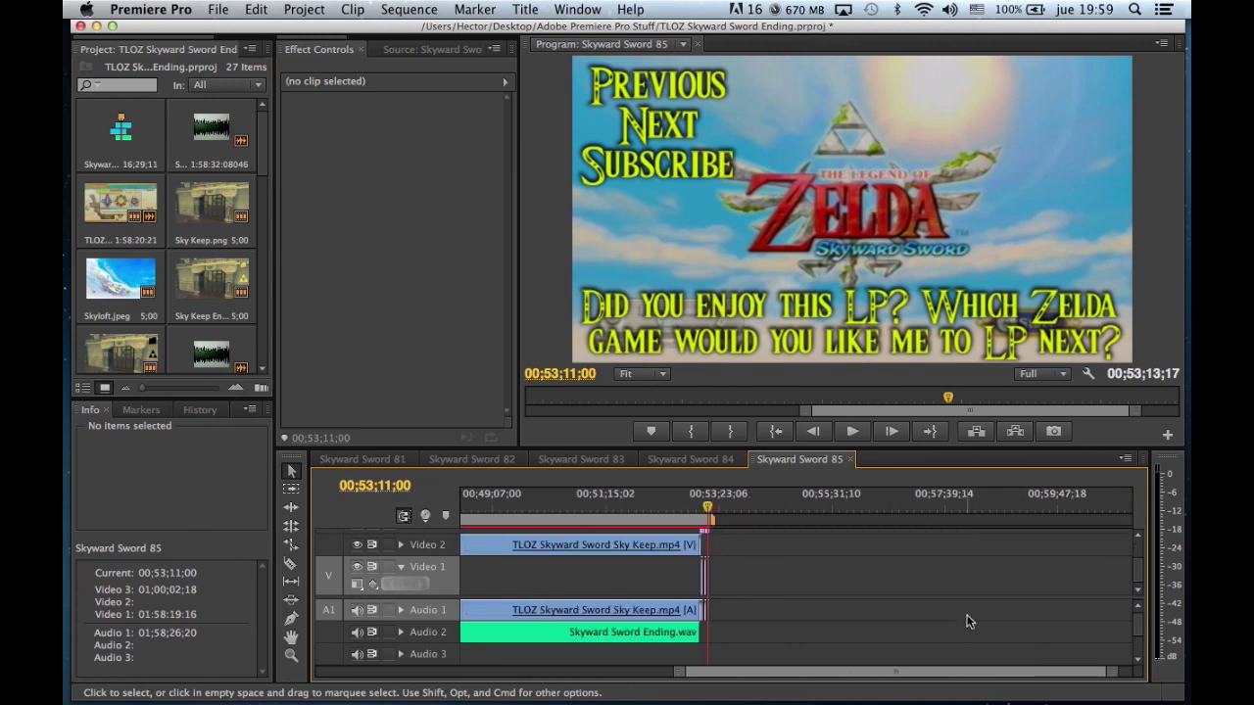
scroll(783, 583, "right", 3)
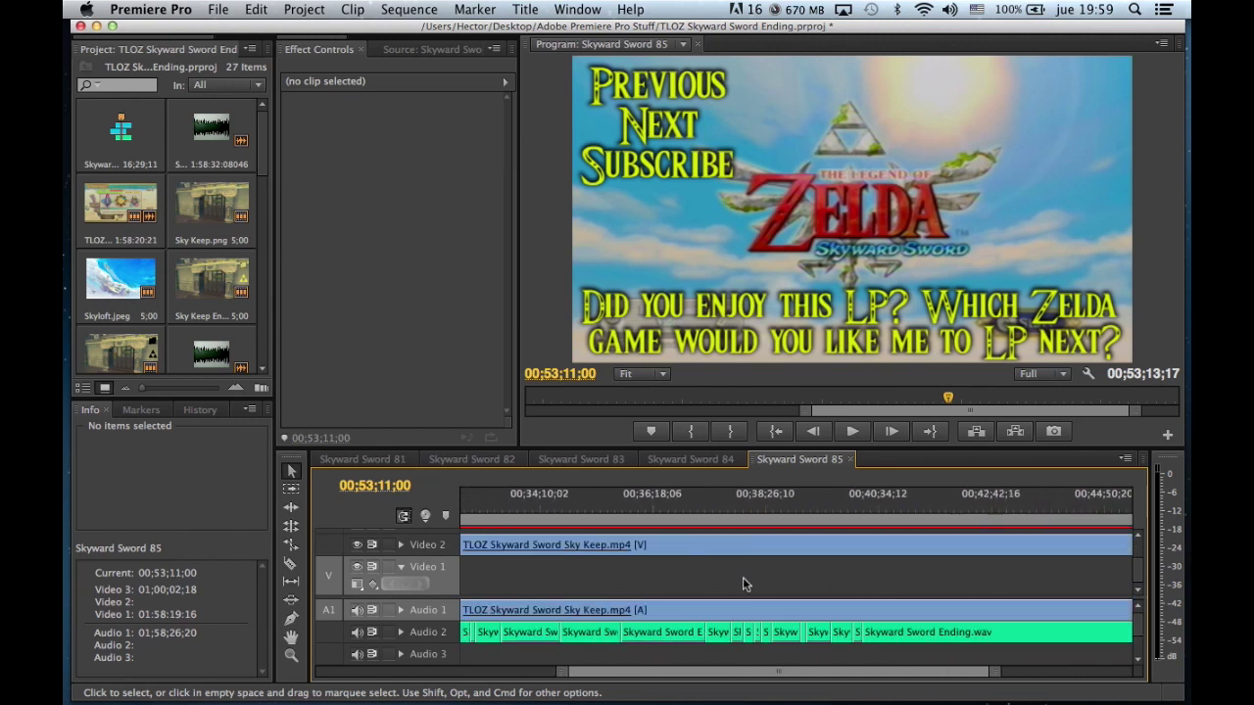
scroll(743, 584, "up", 1)
scroll(743, 577, "left", 20)
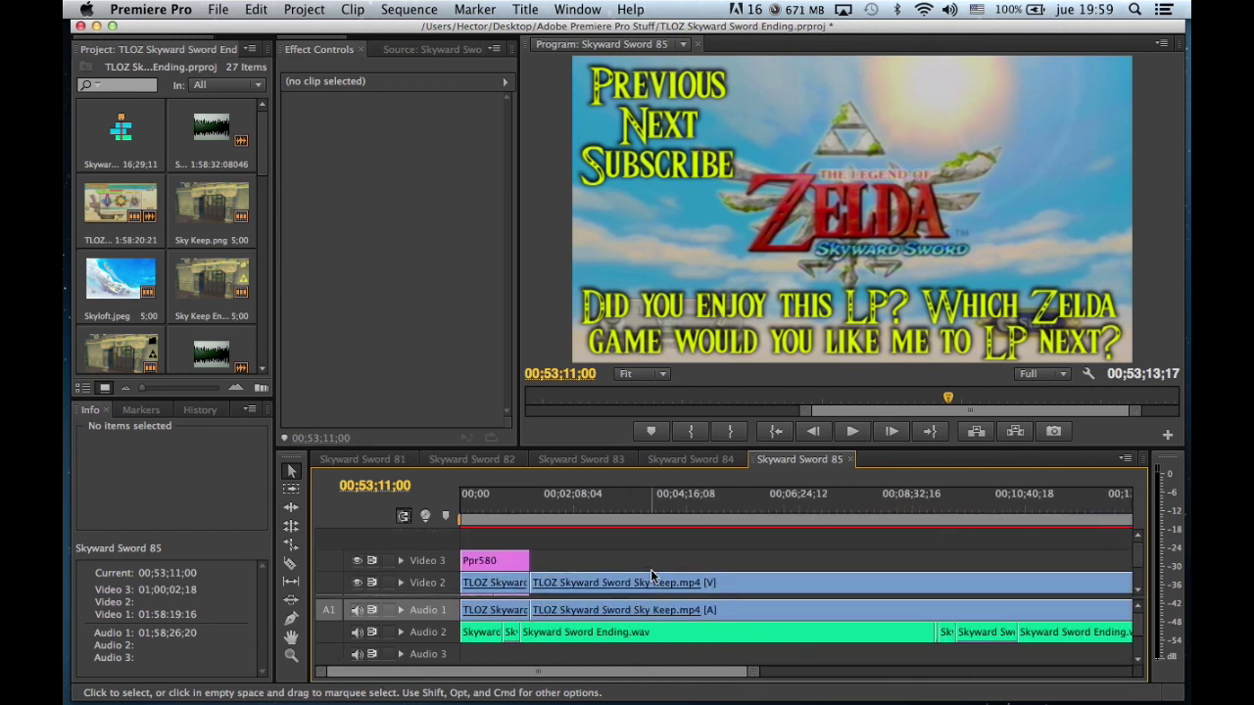
scroll(712, 550, "down", 1)
scroll(711, 548, "up", 1)
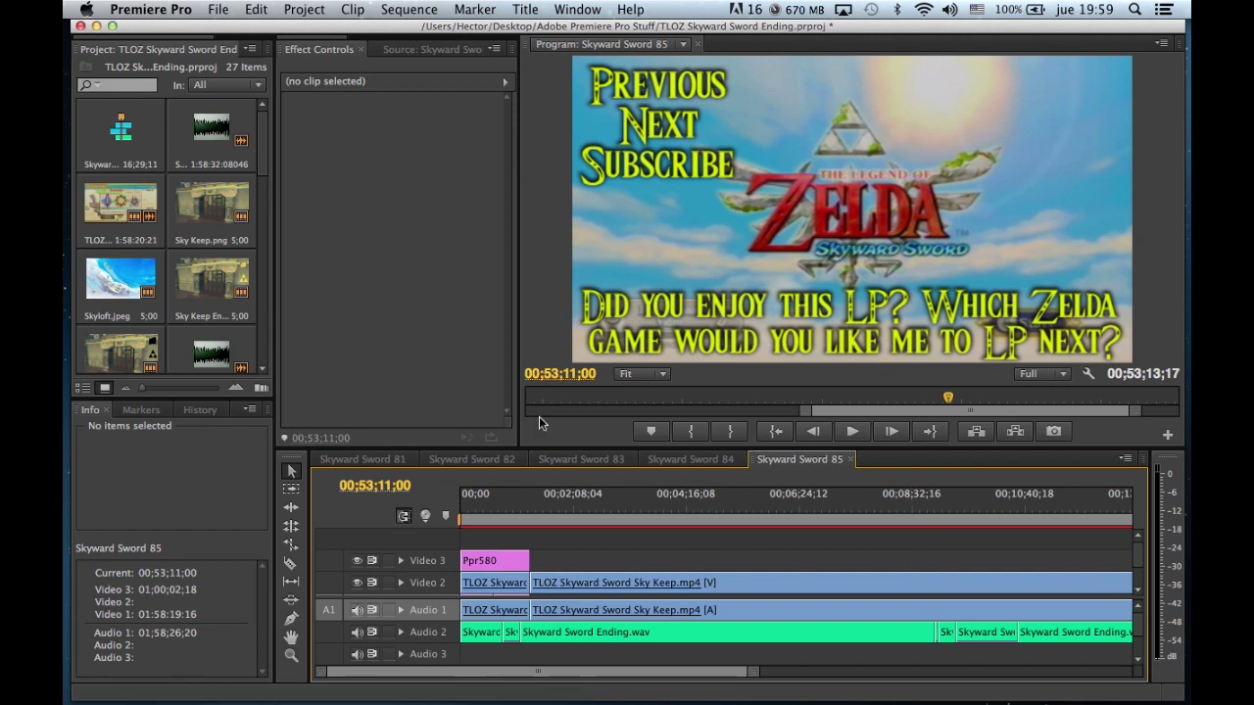
key("space")
key("space")
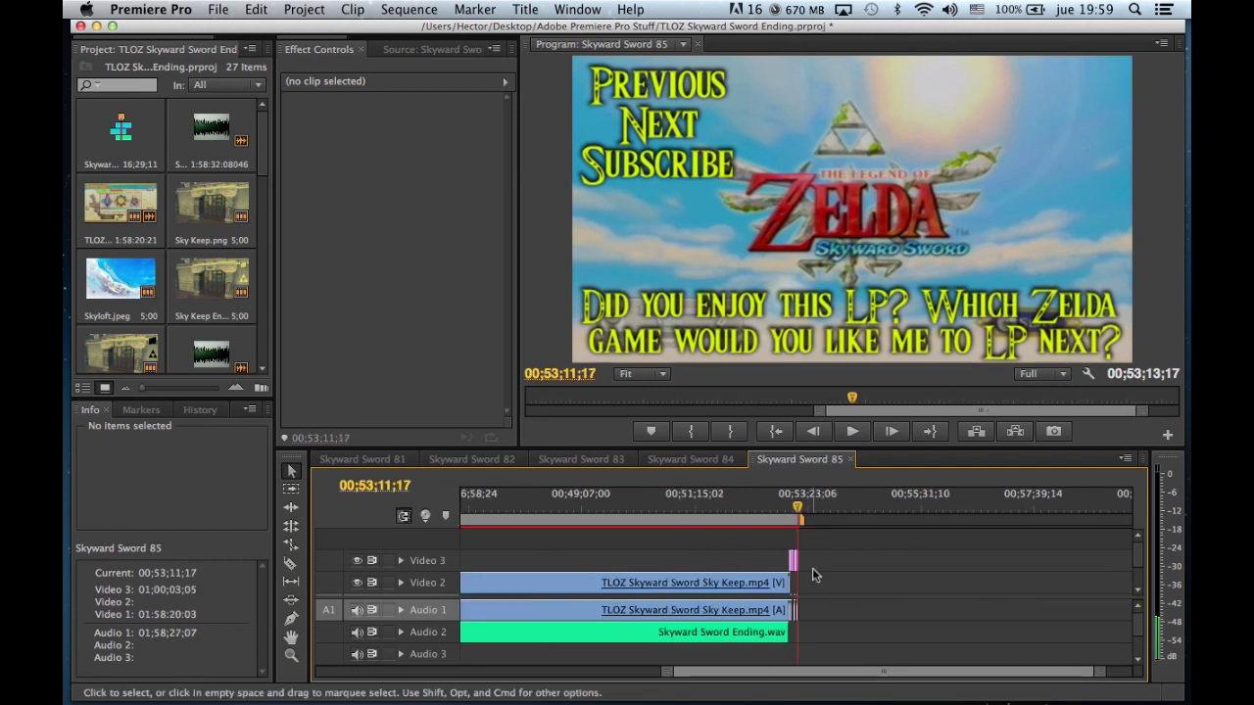
Select the empty gap on Video 1, then deselect it.
scroll(716, 565, "left", 20)
scroll(717, 565, "down", 1)
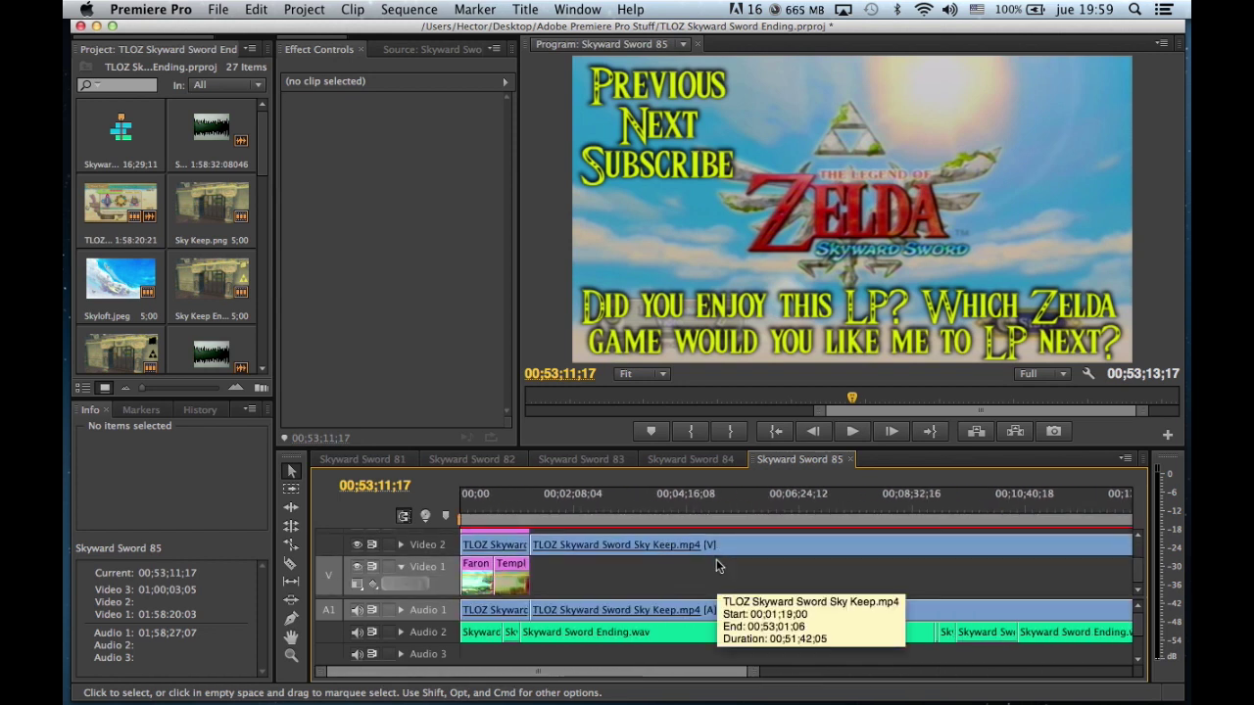
left_click(749, 579)
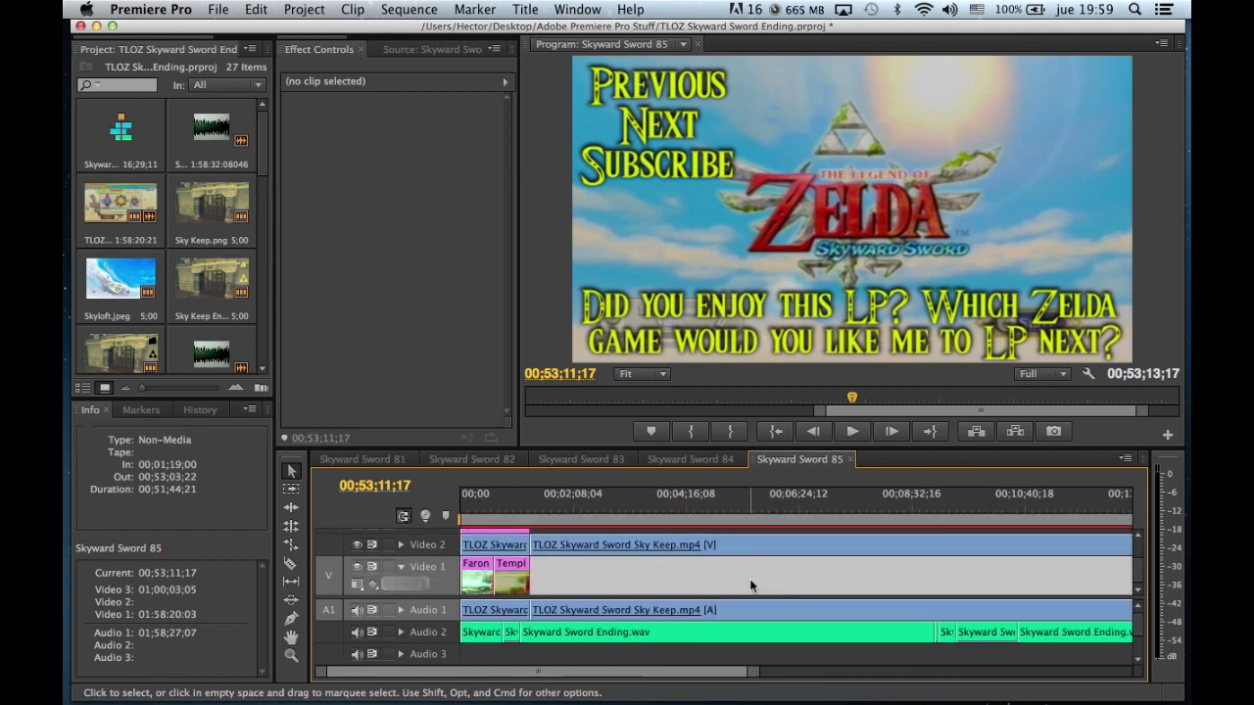
left_click(695, 563)
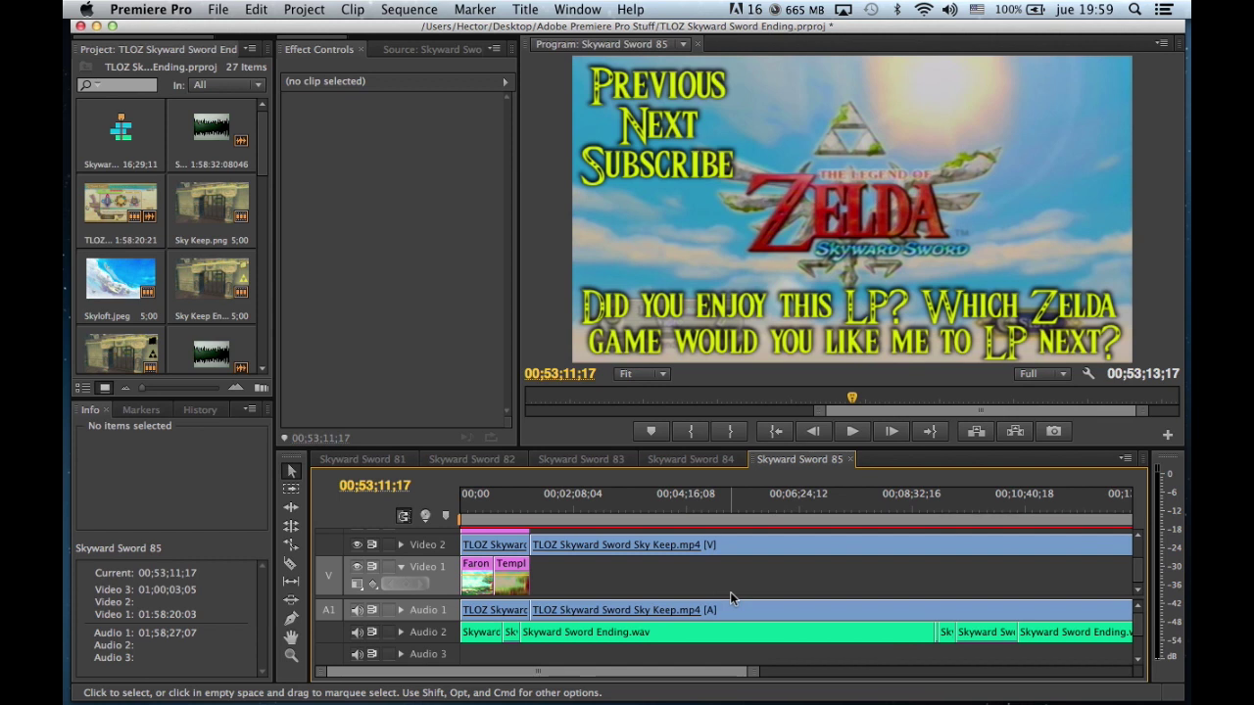